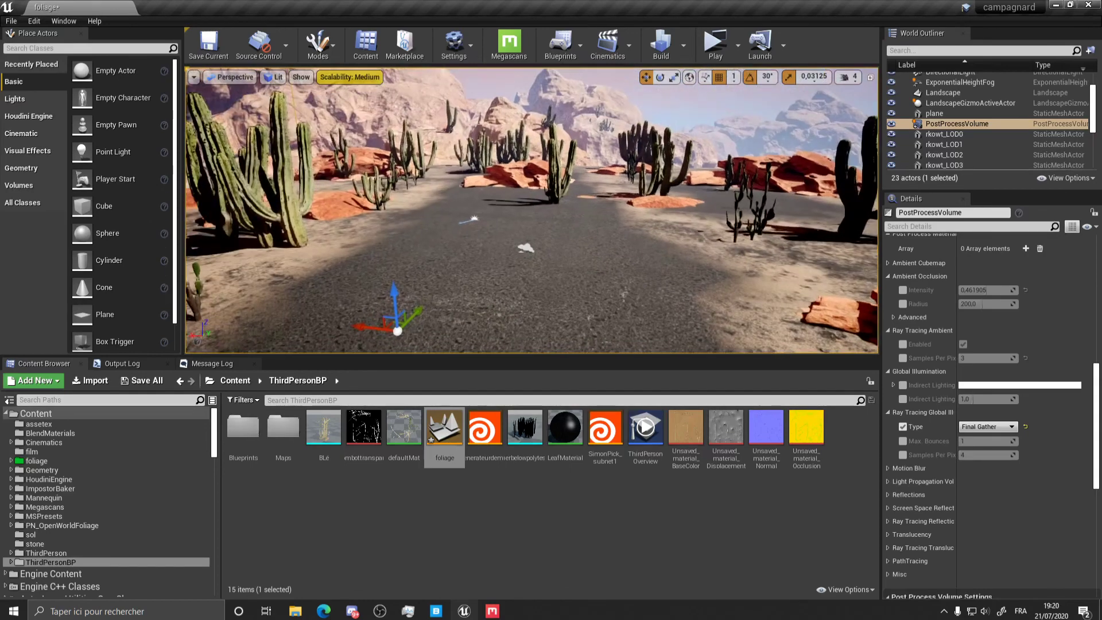
Examine the asphalt road and its blend into the sandy ground among the cacti and rocks in the foliage level
mouse_move(554, 242)
right_down()
mouse_move(612, 276)
mouse_move(558, 236)
right_up()
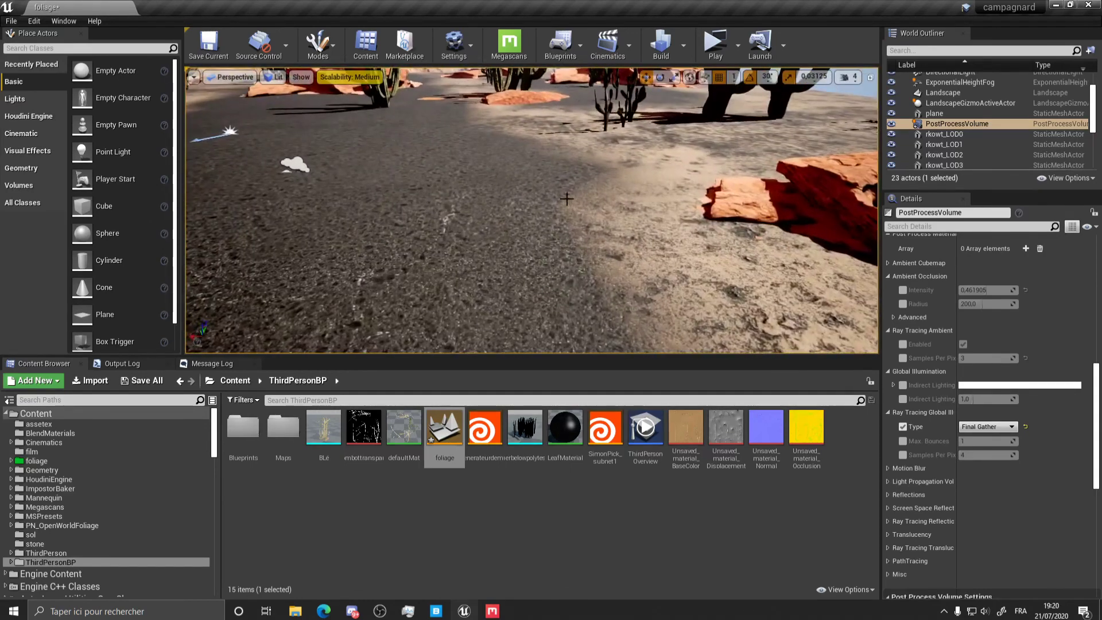
right_drag(672, 216, 660, 206)
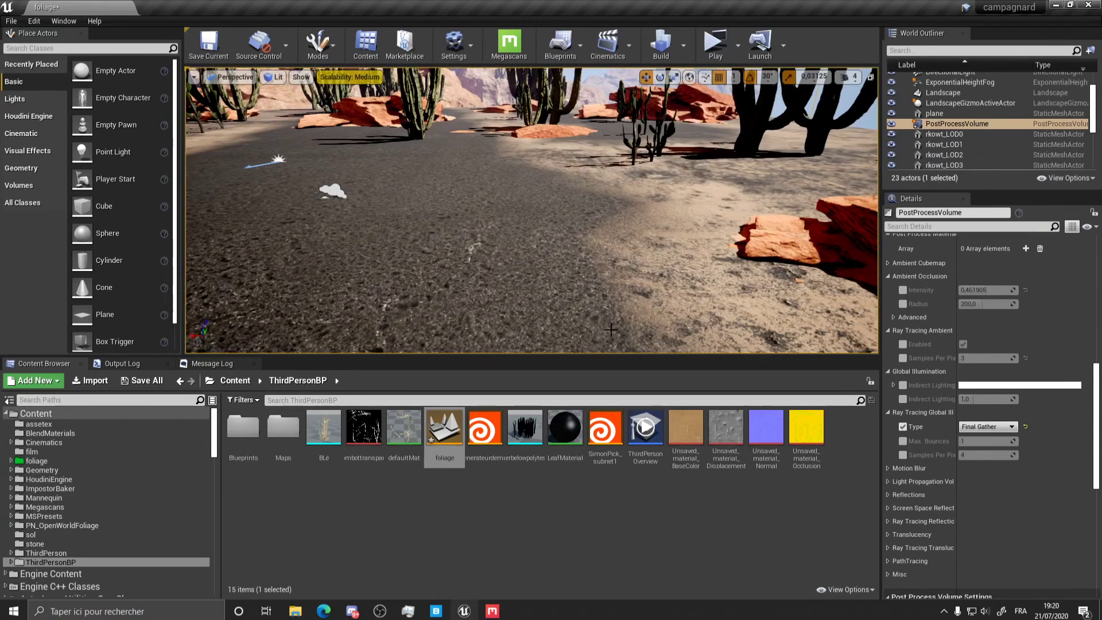
right_drag(641, 184, 617, 179)
right_drag(425, 153, 414, 136)
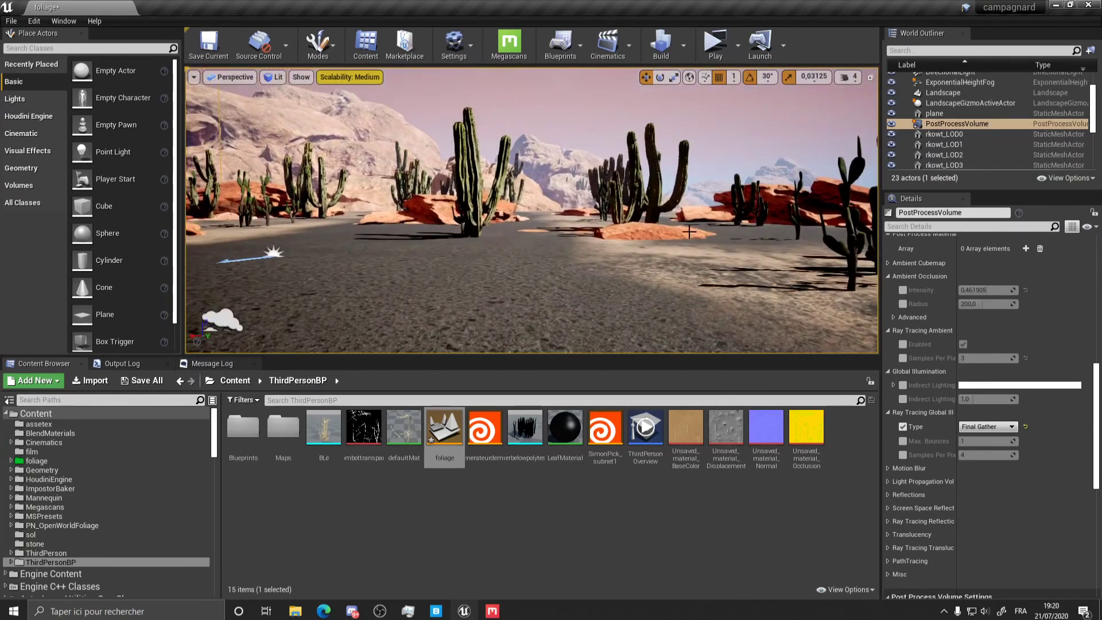
mouse_move(603, 292)
right_down()
mouse_move(626, 308)
mouse_move(612, 307)
right_up()
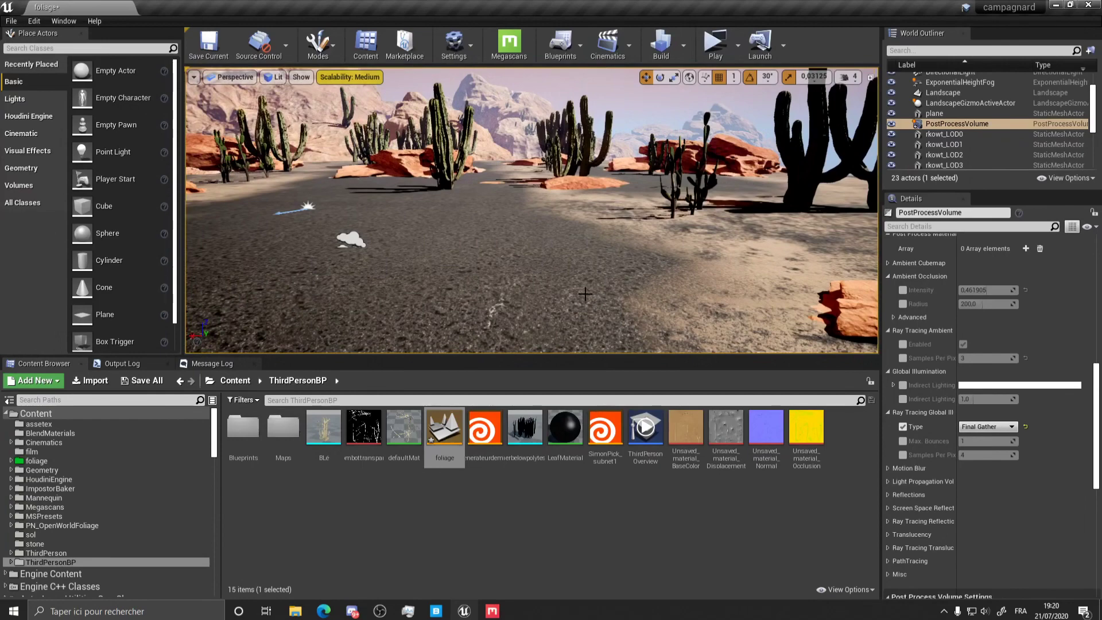
right_drag(563, 273, 594, 277)
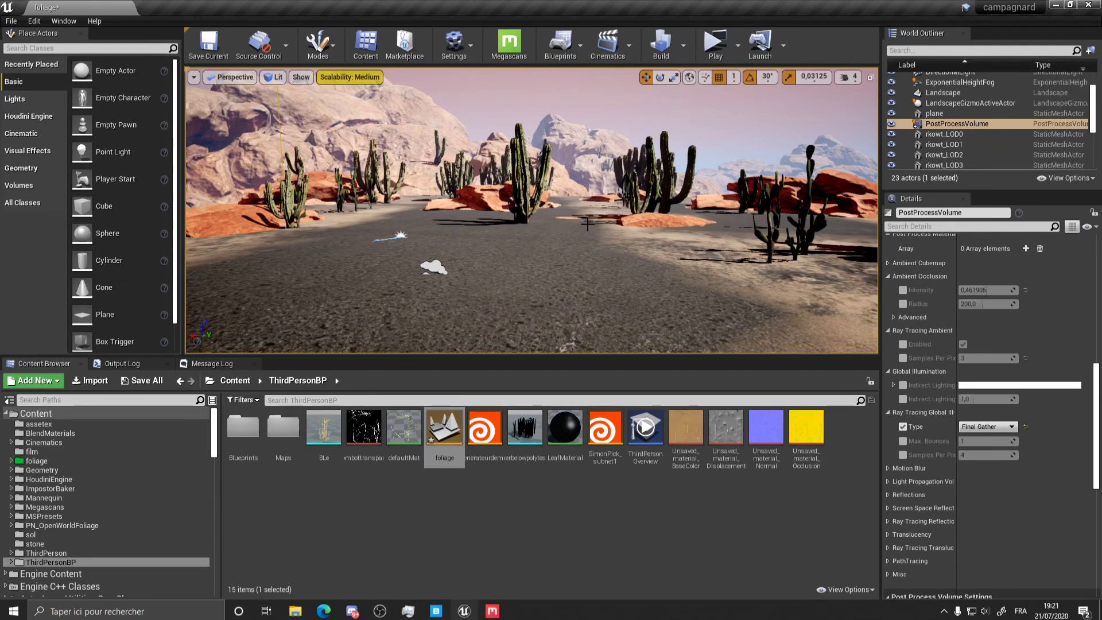
drag(575, 217, 553, 219)
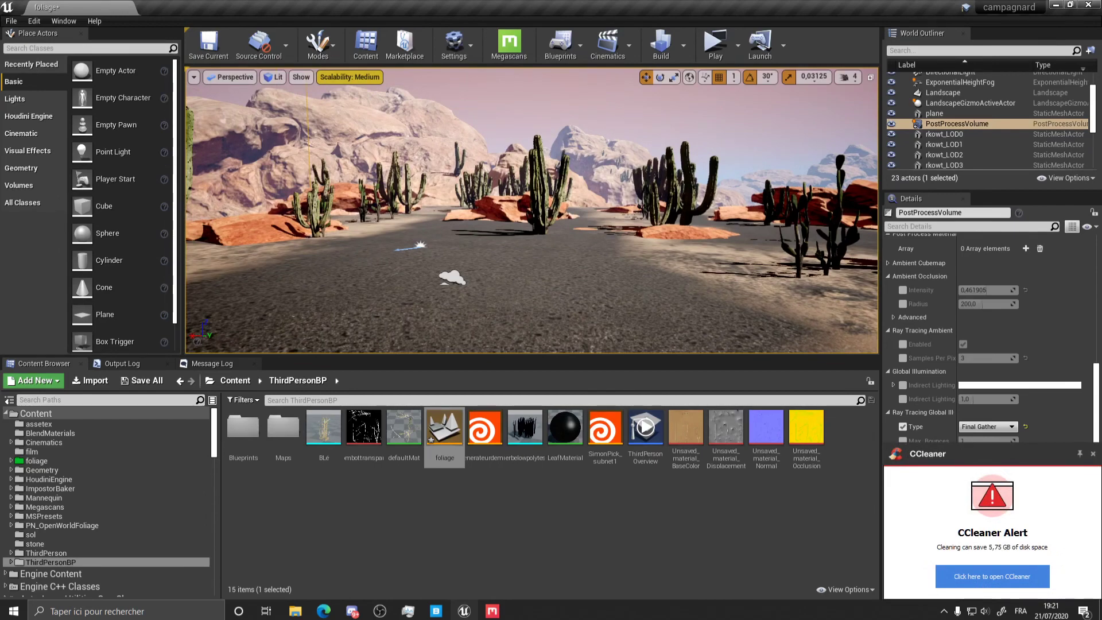
right_drag(608, 192, 606, 204)
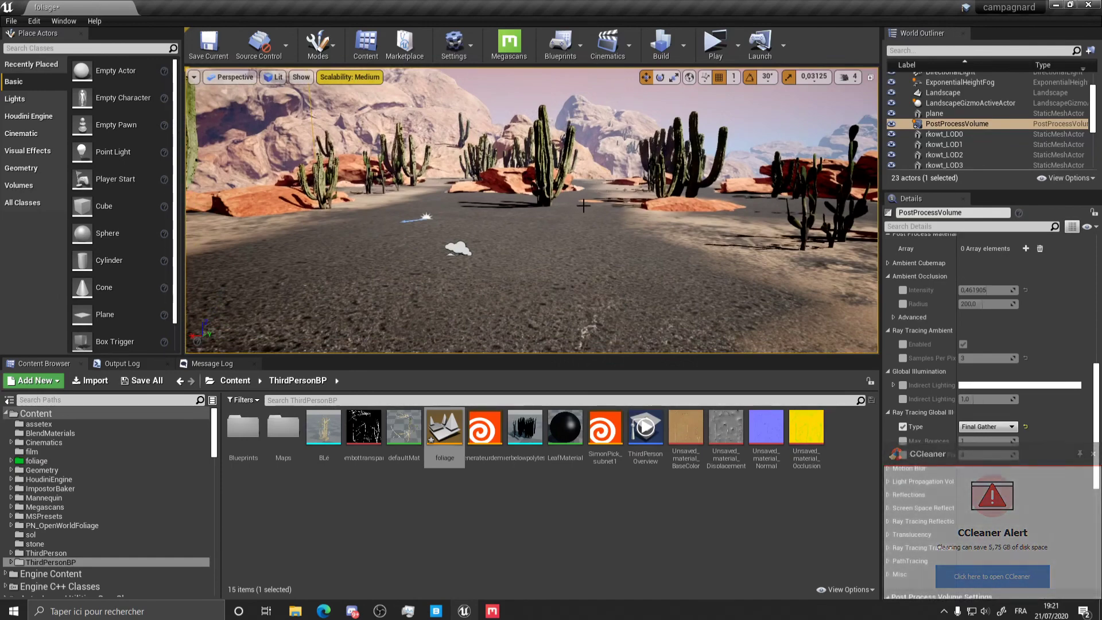
right_drag(422, 293, 422, 286)
mouse_move(589, 202)
right_down()
mouse_move(579, 218)
mouse_move(590, 201)
right_up()
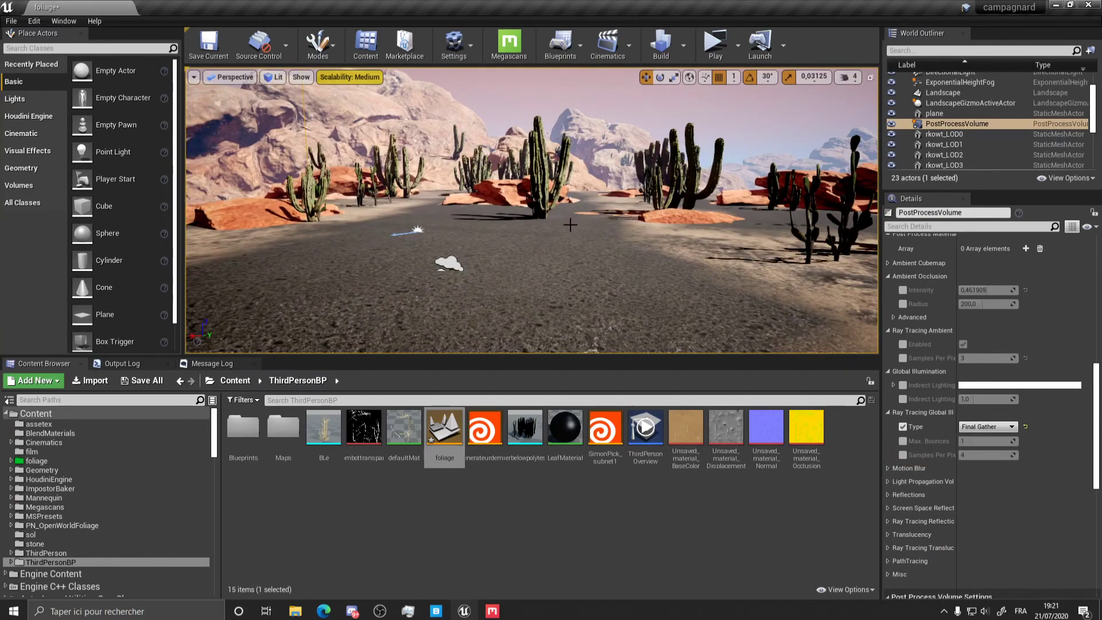
right_drag(570, 224, 611, 241)
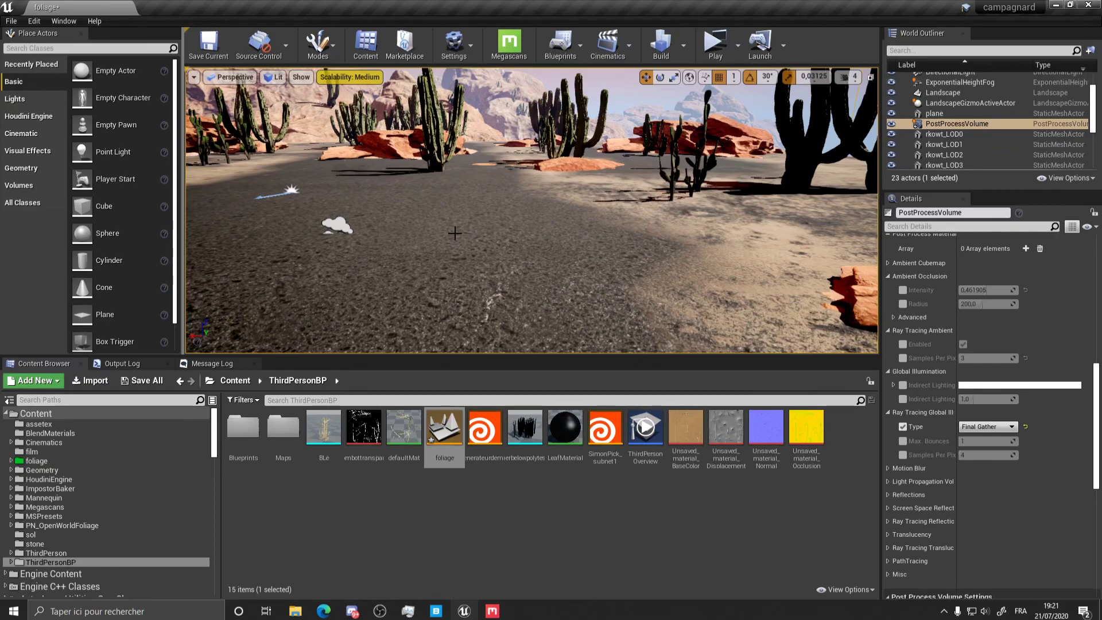
Switch to Quixel Bridge and Quixel Mixer to look over the local Mixer assets and the list of mixes
click(435, 611)
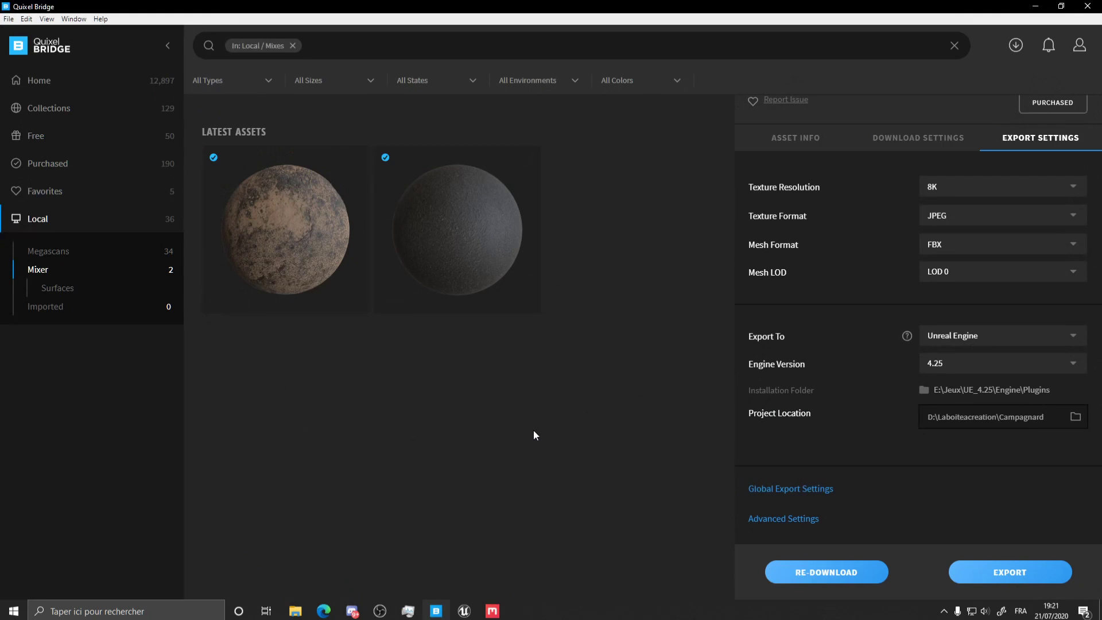
click(493, 611)
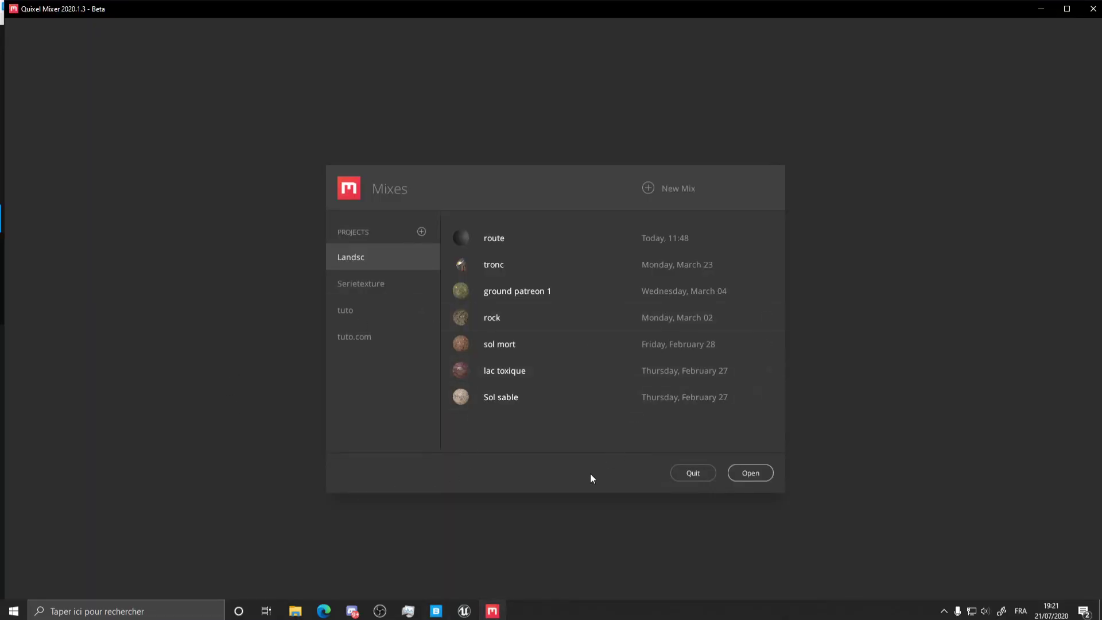
click(436, 610)
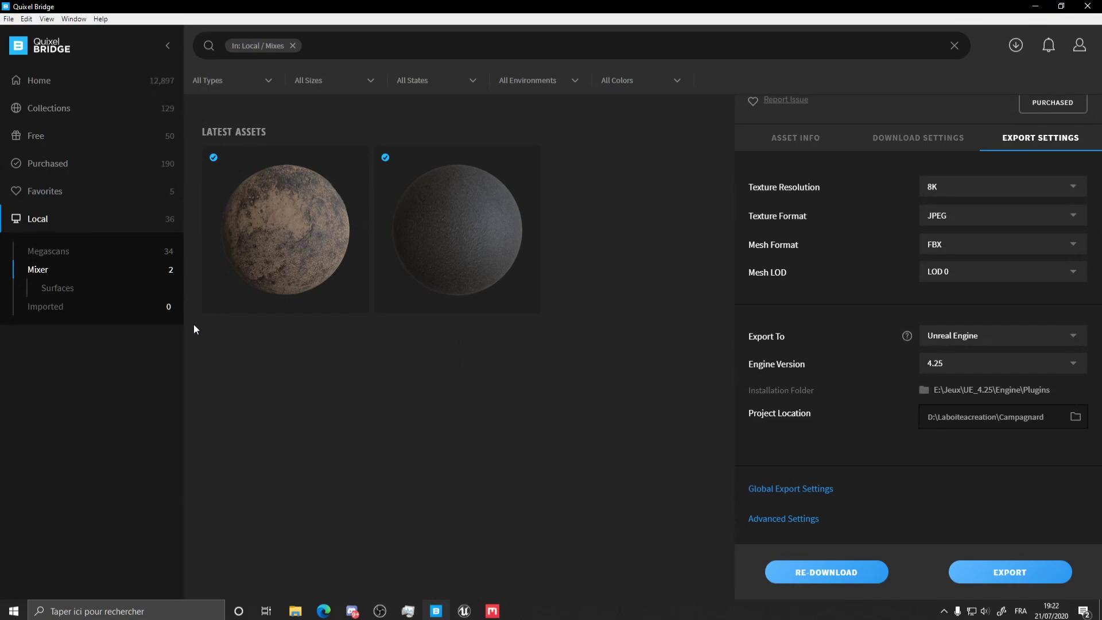
click(492, 611)
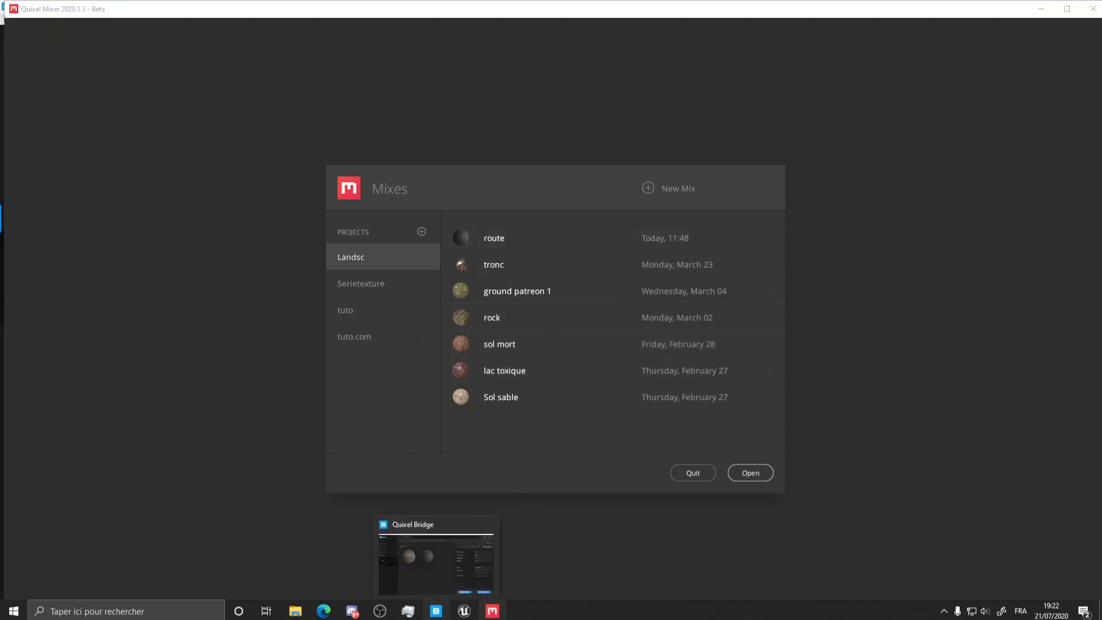
In Quixel Bridge, view the account options and open the settings to check the local library path
click(435, 611)
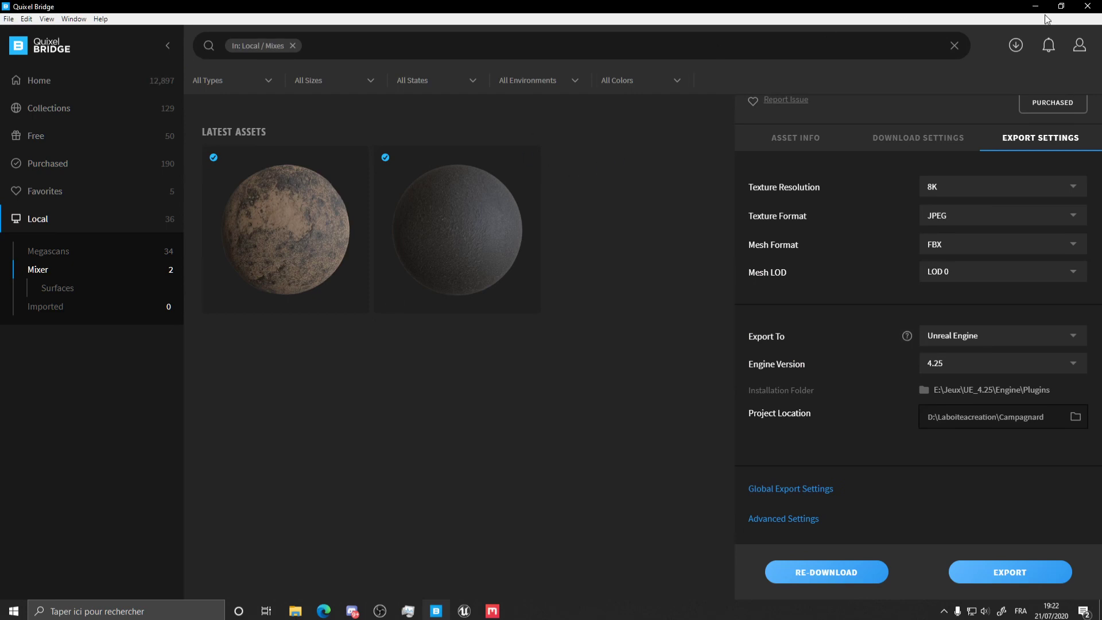
click(1079, 45)
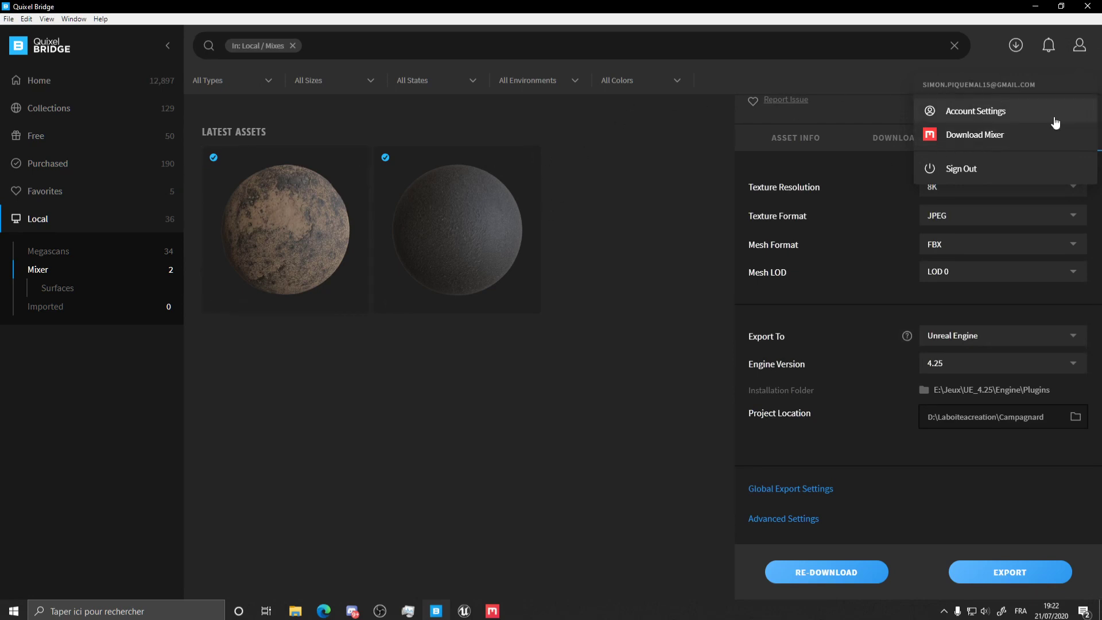
click(576, 187)
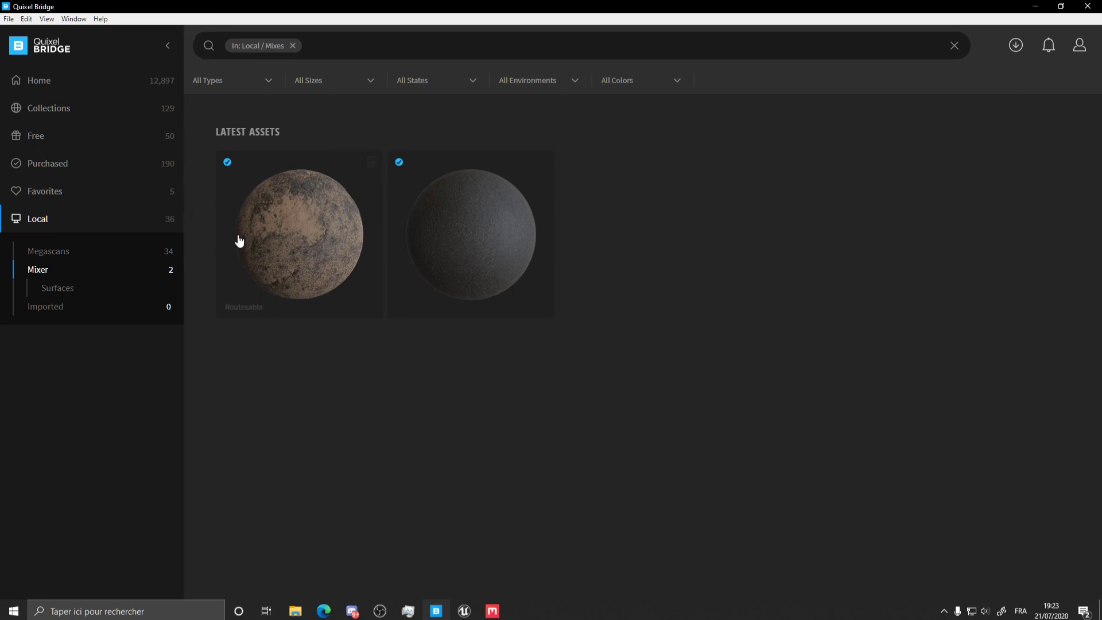
click(26, 19)
click(39, 35)
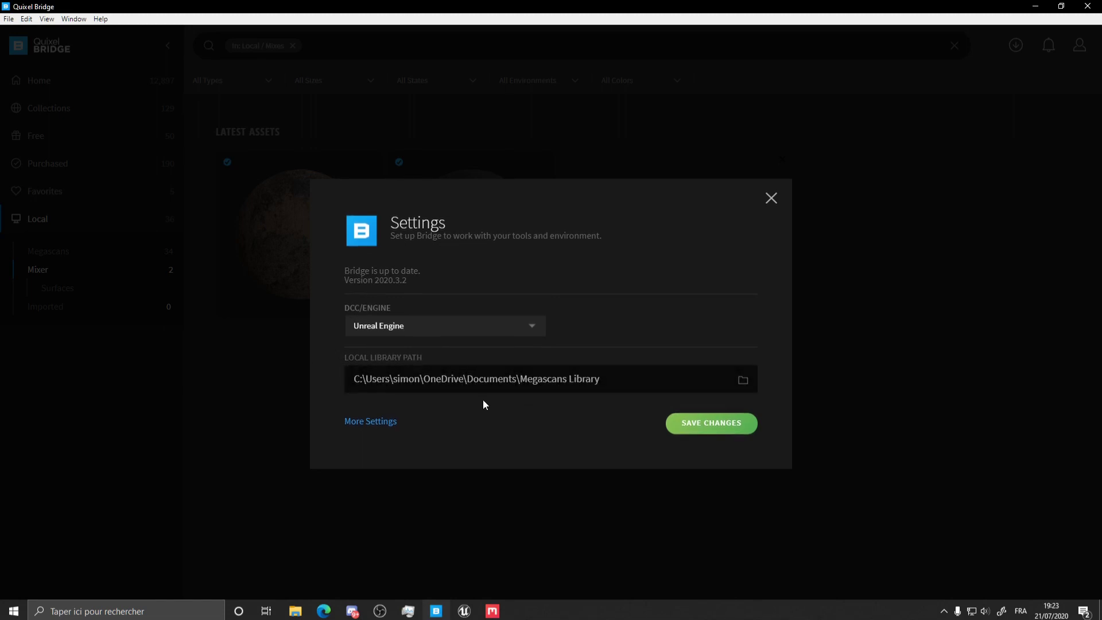
Switch to Quixel Mixer and create a new mix named tuto3 with a 2048 px working resolution
click(493, 611)
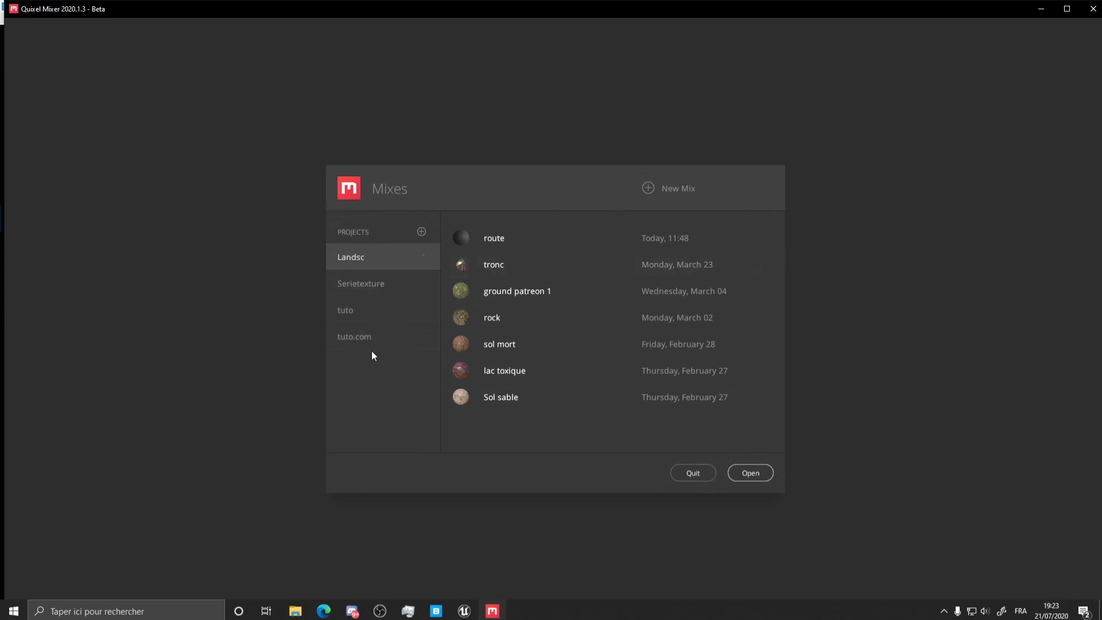
click(666, 190)
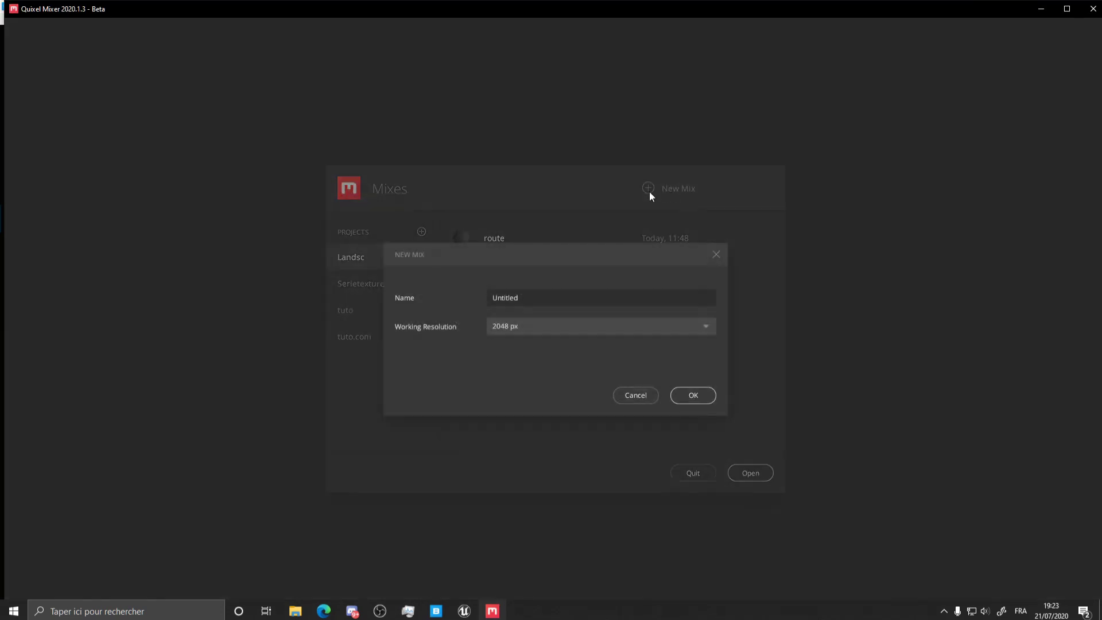
click(563, 296)
text(tuto3)
click(694, 395)
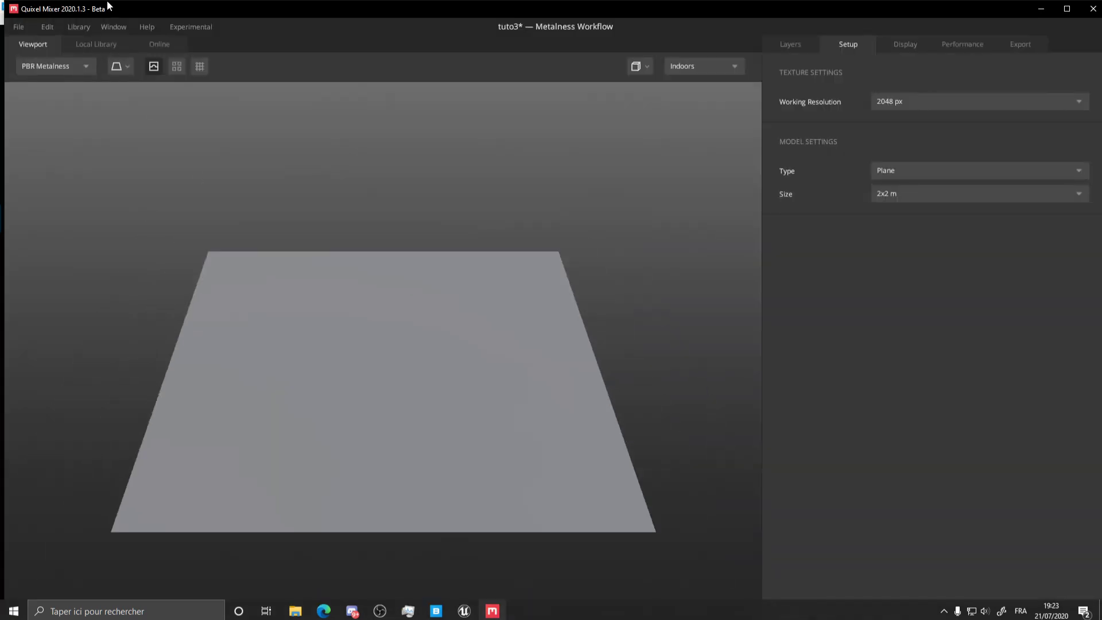
Open Mixer's path preferences to check the Mixer Files and Local Library folders
click(43, 27)
click(55, 47)
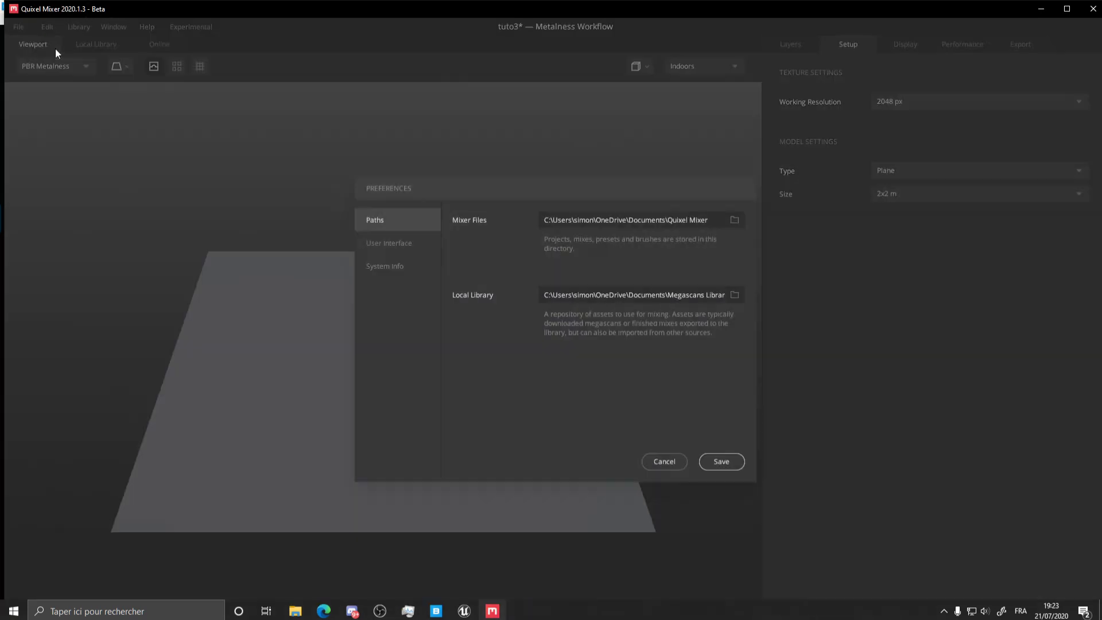
click(595, 220)
Switch to Quixel Bridge, view the folder chooser for the local library path, and close the settings without changing it
click(436, 611)
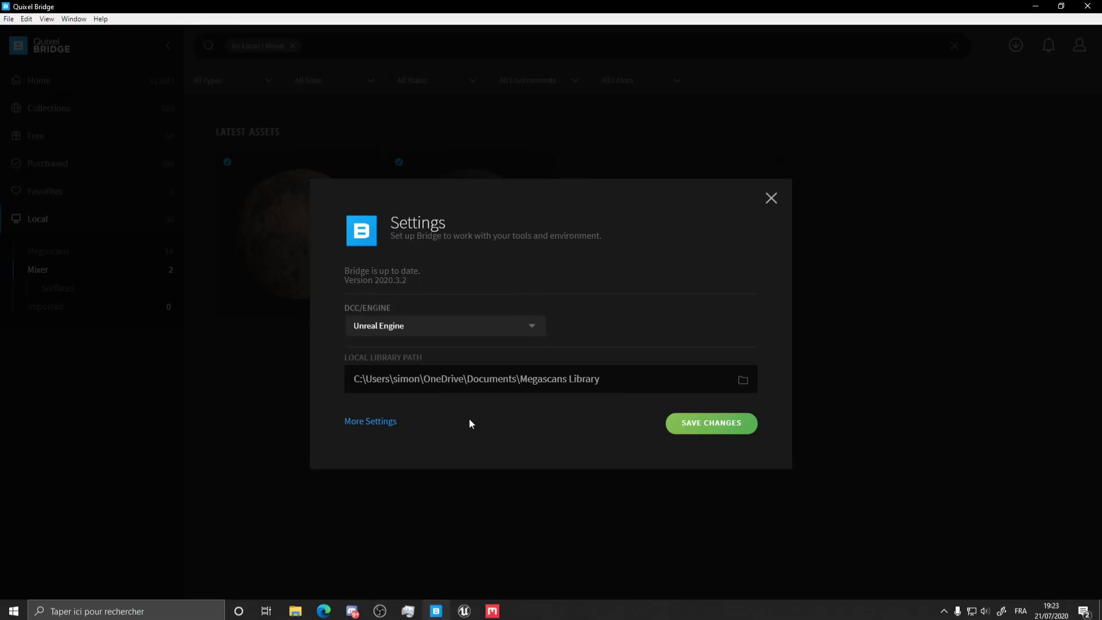
click(414, 379)
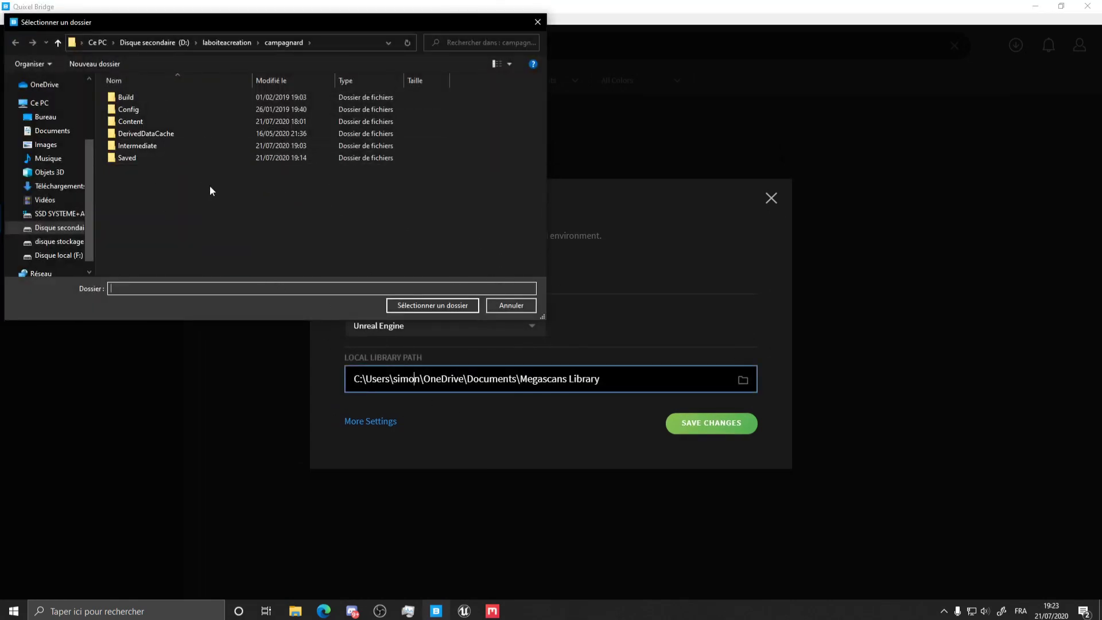
click(512, 306)
click(771, 198)
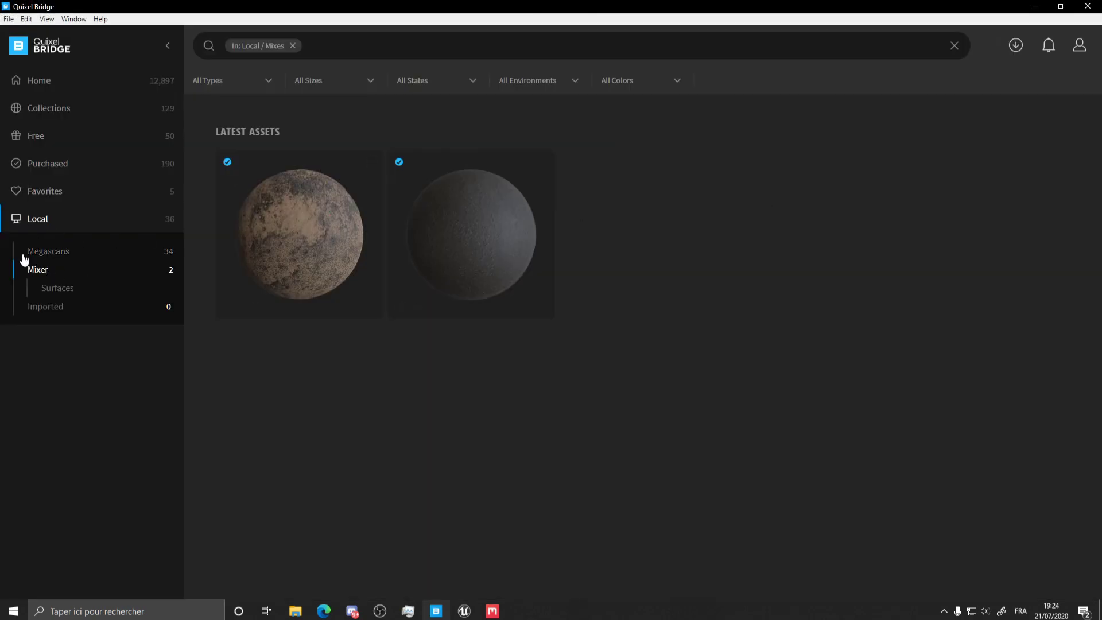
Compare Mixer's folder paths with Bridge's local Mixer assets, and close Mixer's preferences without saving
click(492, 611)
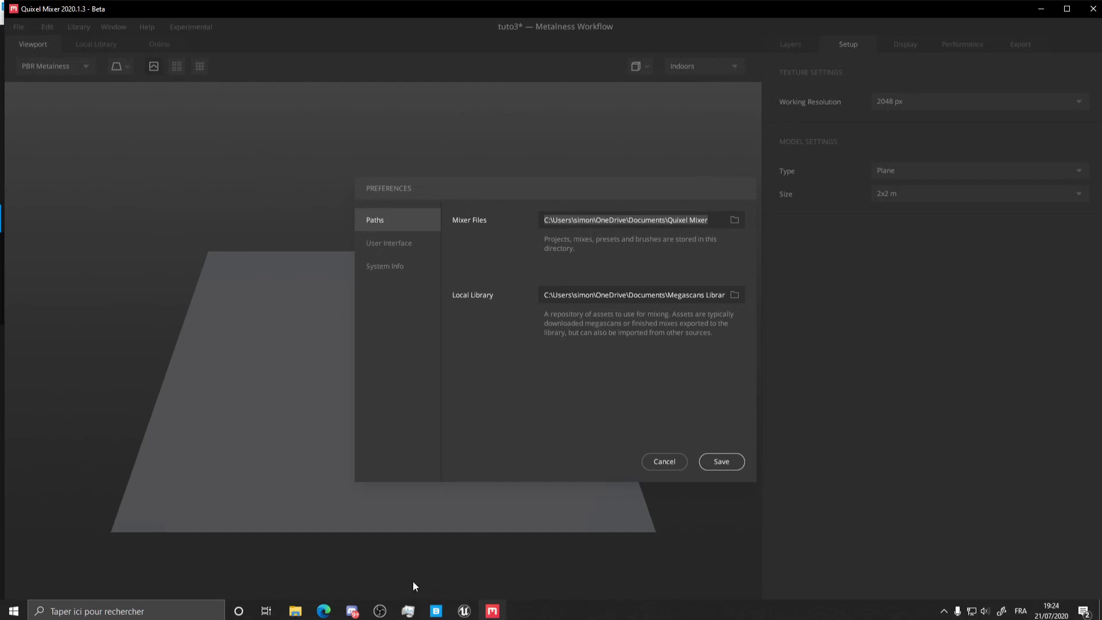
click(435, 610)
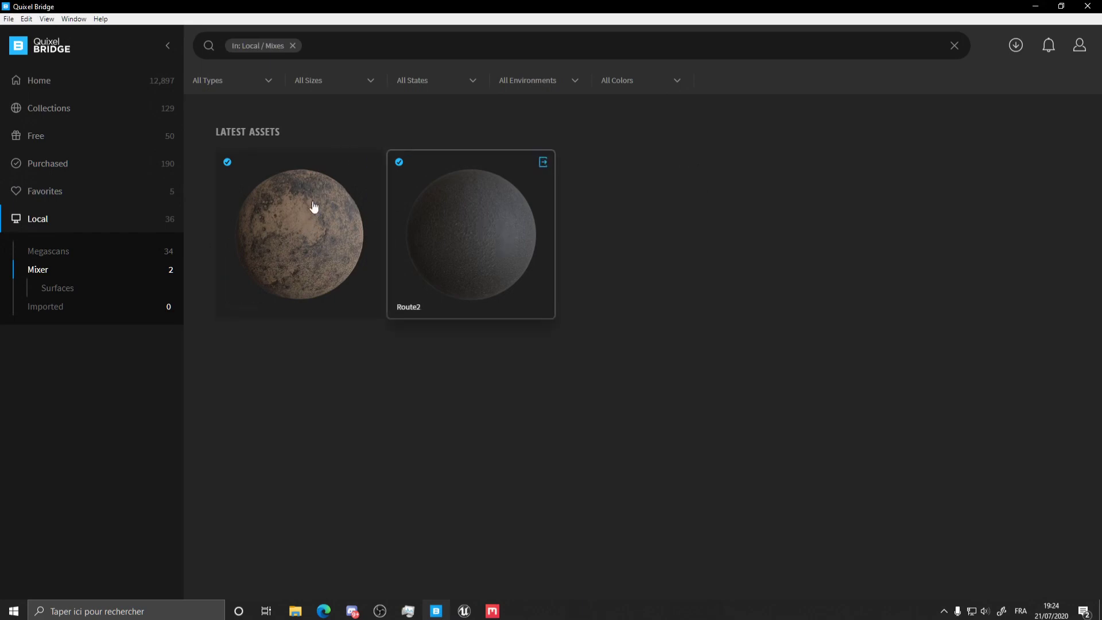
click(492, 611)
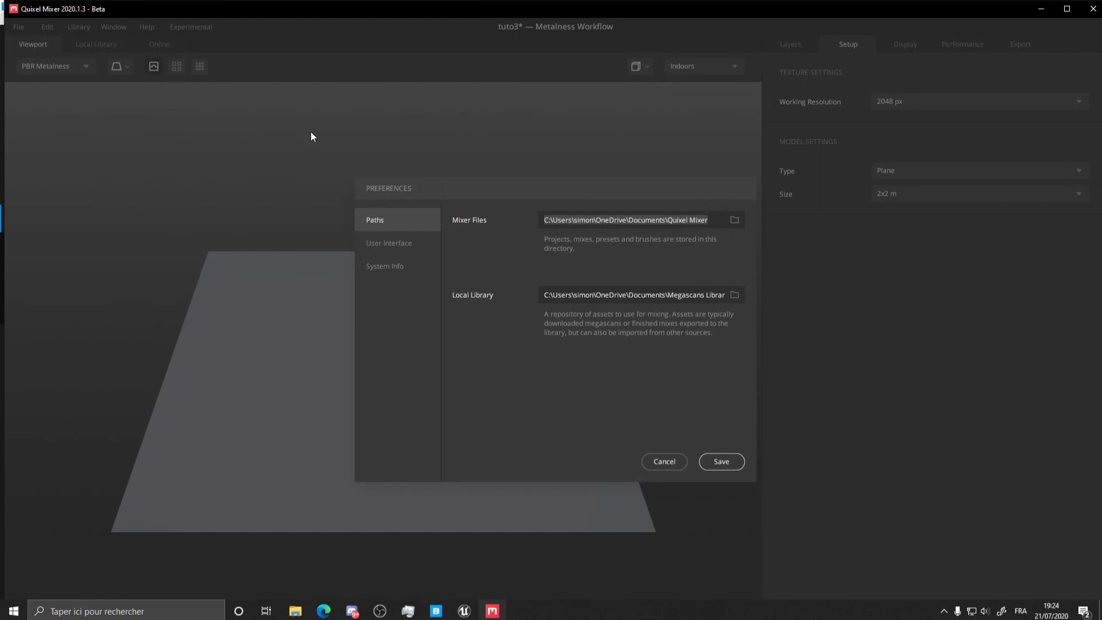
click(487, 131)
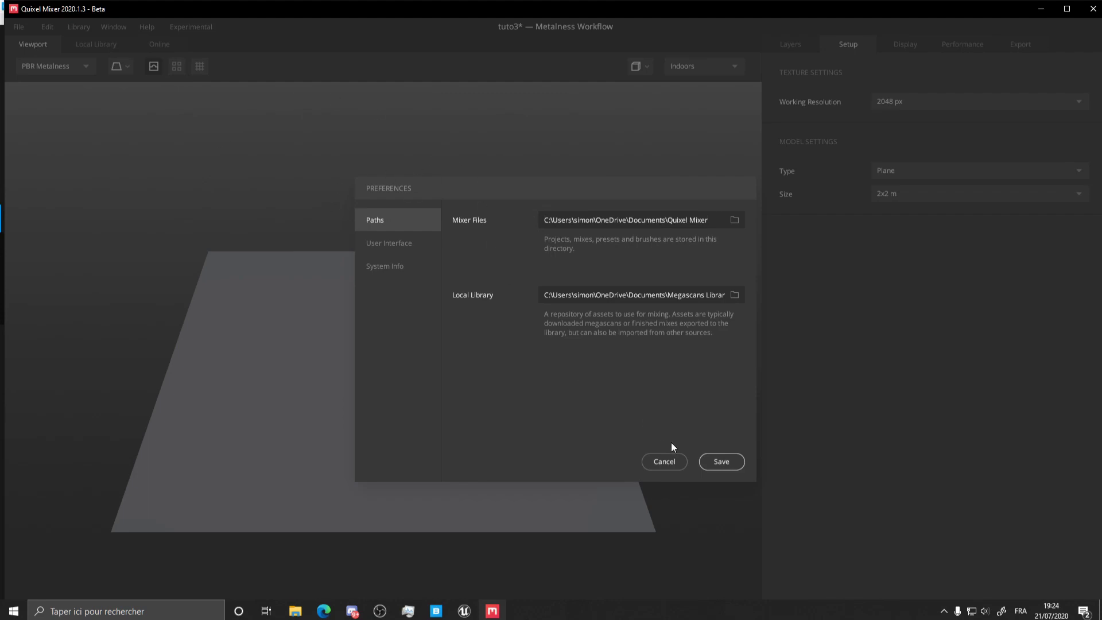
click(655, 463)
View the blank plane of the tuto3 mix and show its layer list with the Base Layer's channels
scroll(310, 276, up, 2)
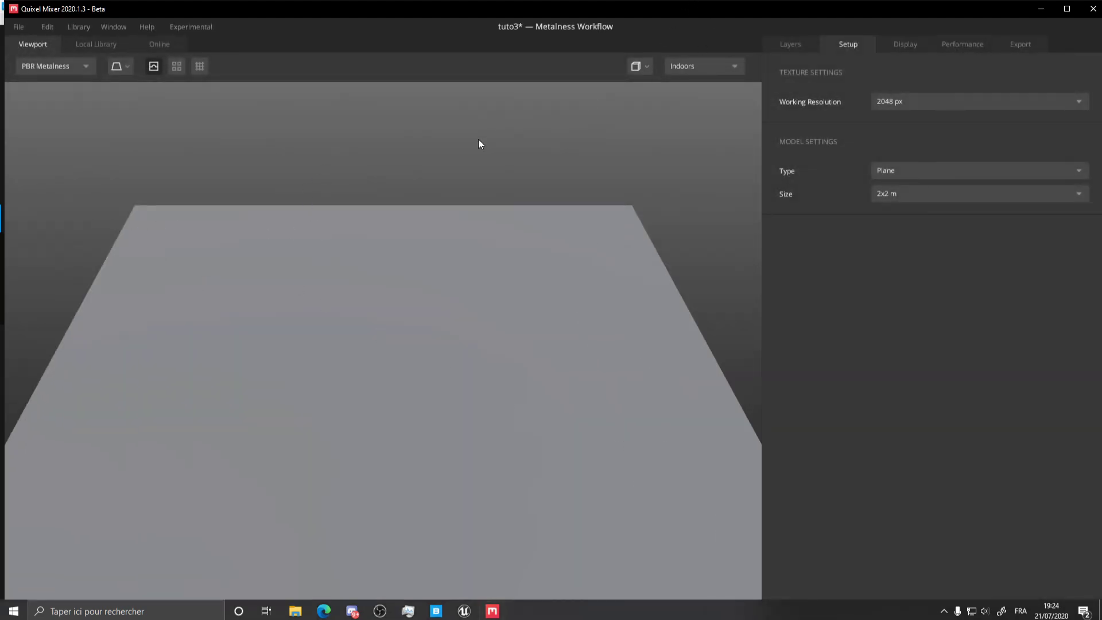
scroll(487, 145, down, 2)
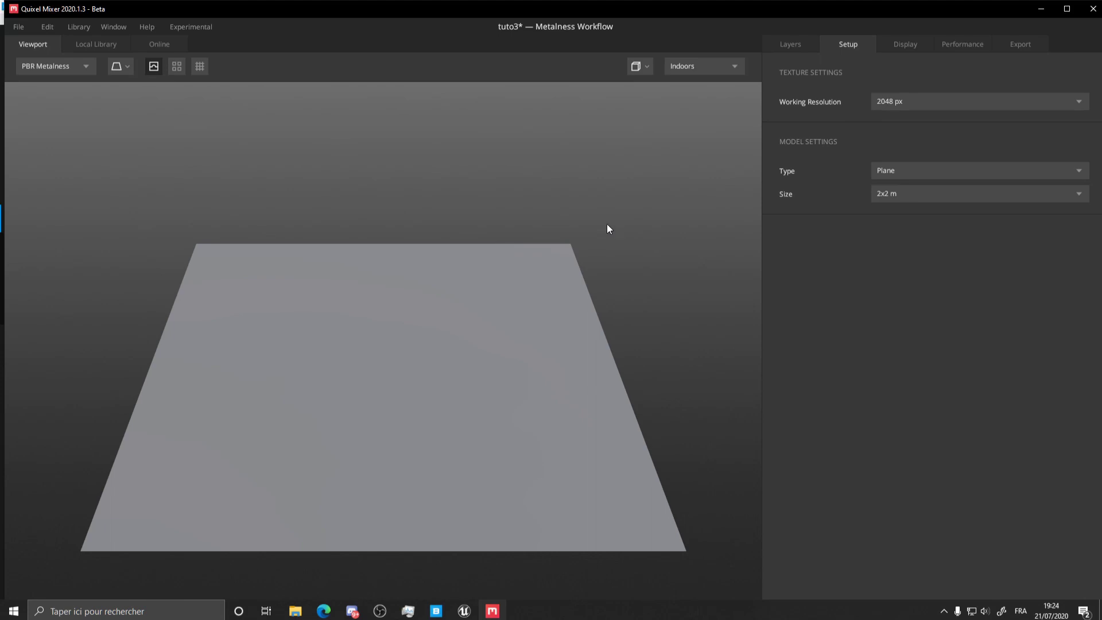
click(801, 45)
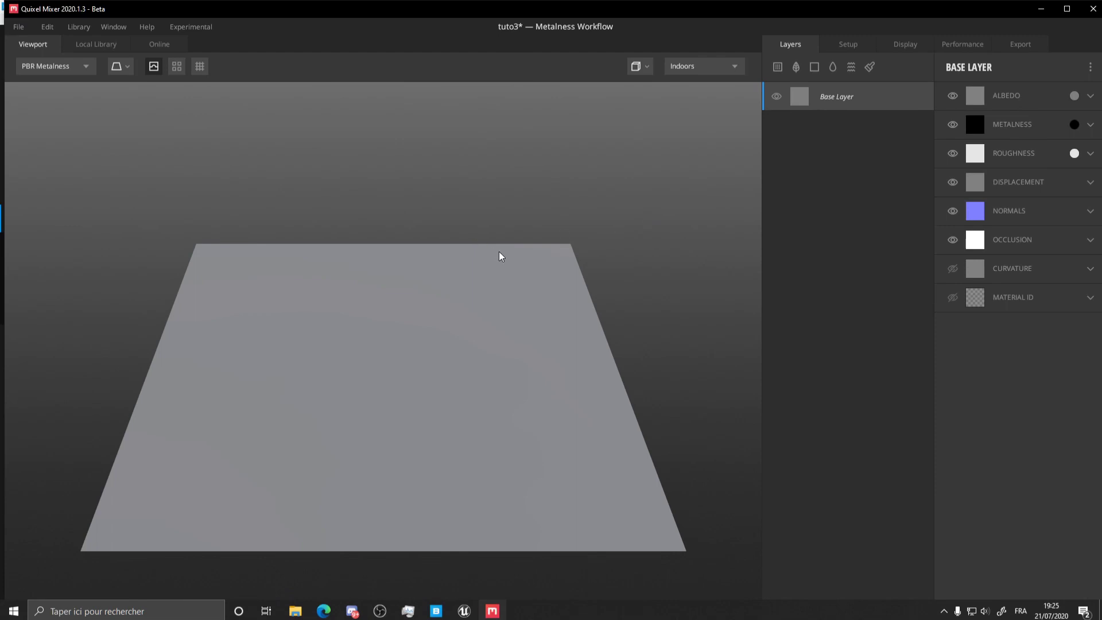
Switch to Unreal Engine and examine the asphalt texture and the road's sandy edge up close
click(464, 611)
right_drag(532, 146, 379, 181)
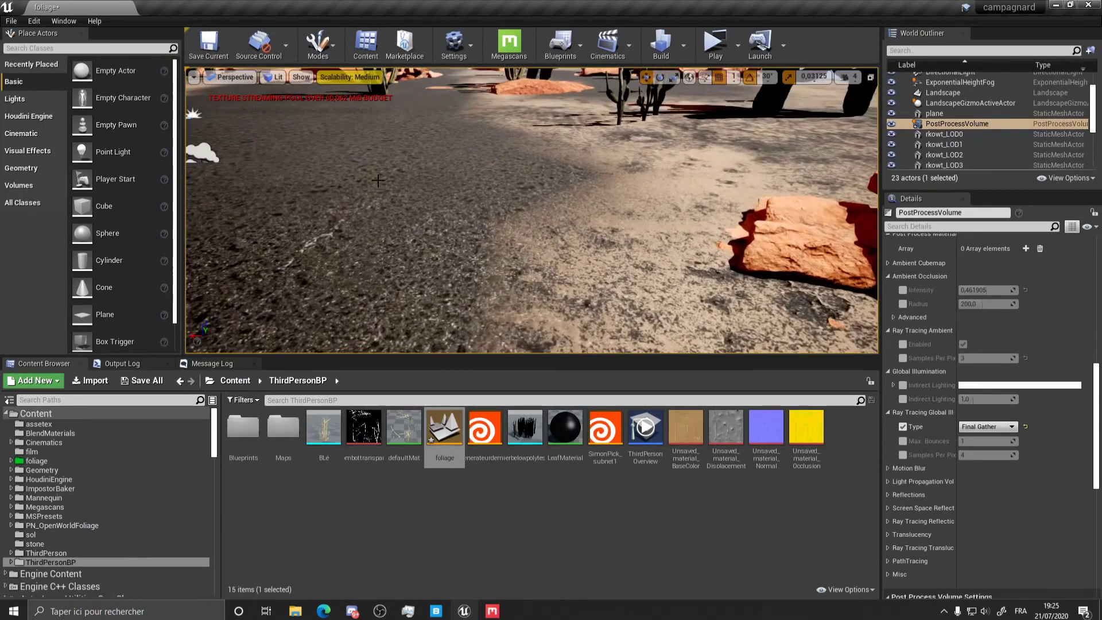
right_drag(608, 186, 460, 183)
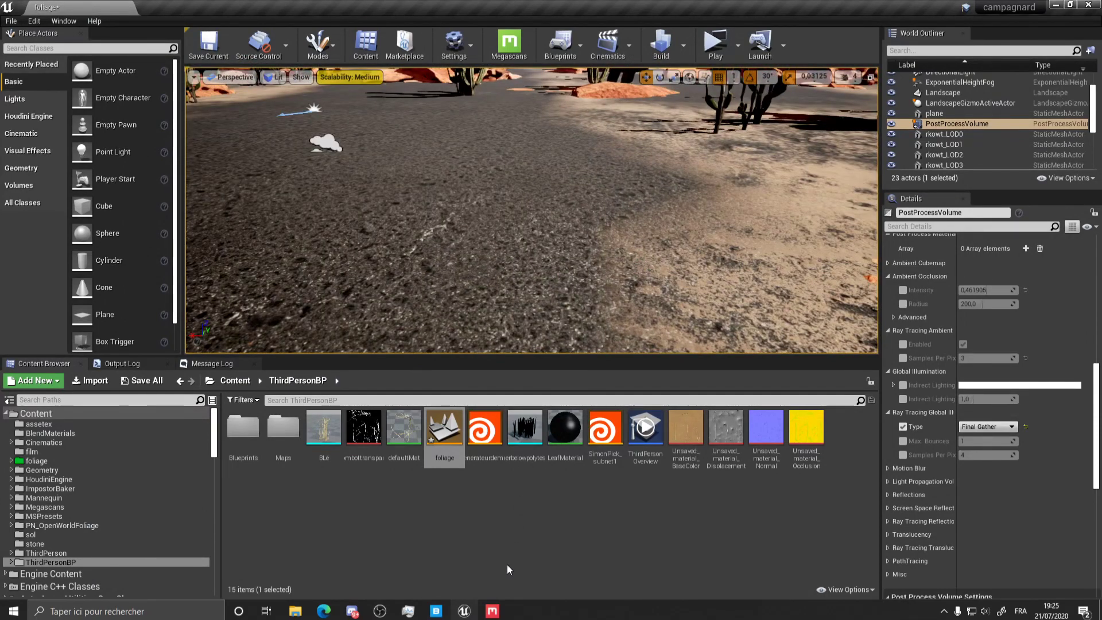
right_drag(484, 194, 474, 183)
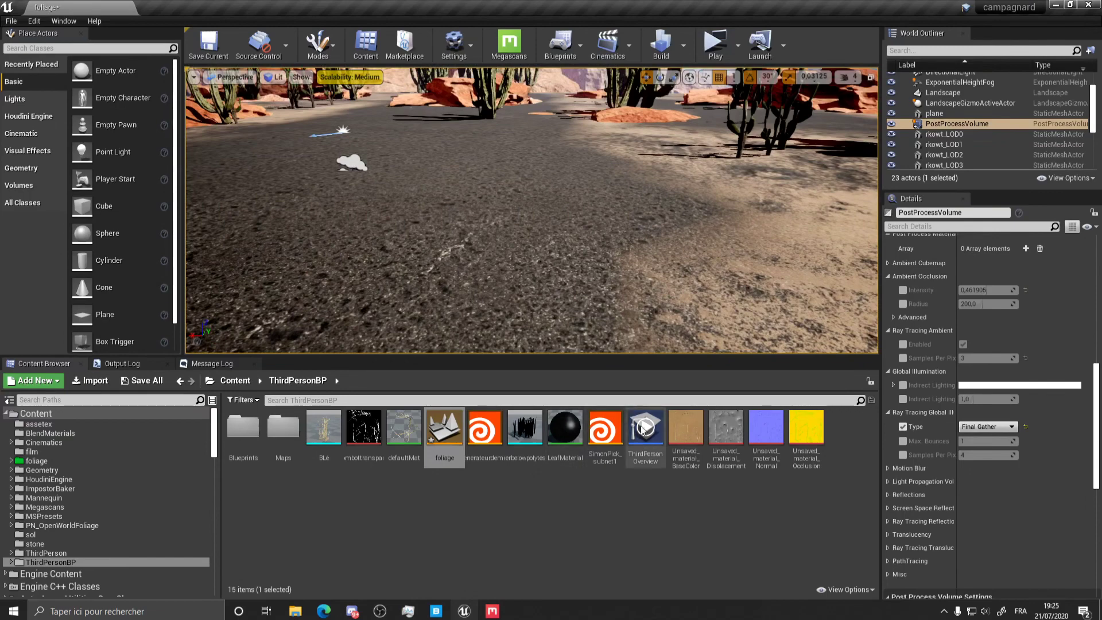
right_drag(668, 198, 683, 194)
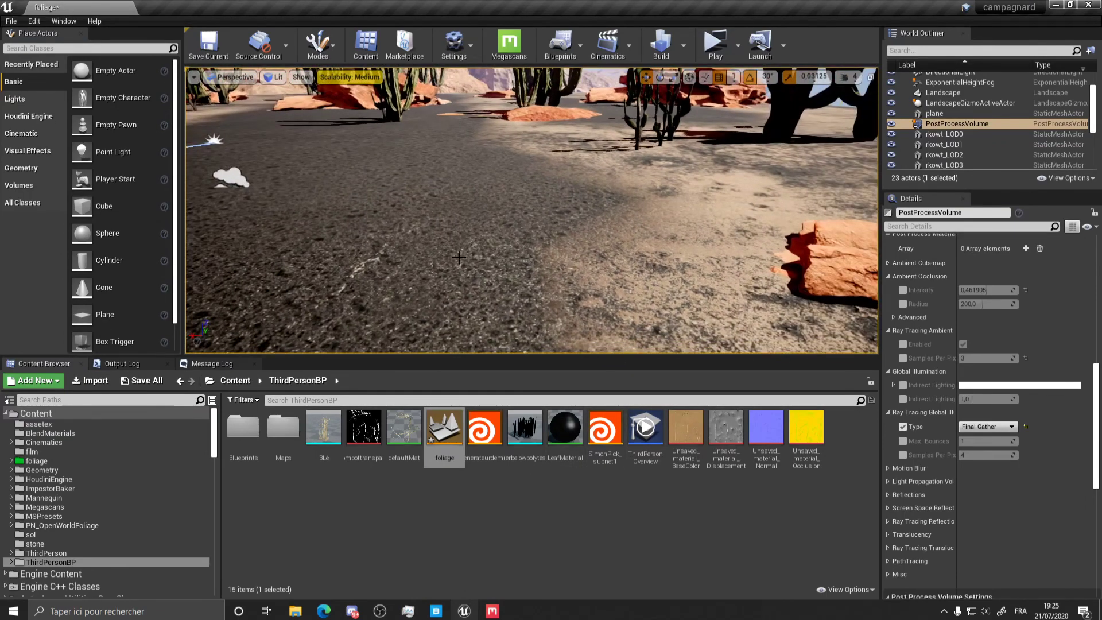
Examine the transition between the asphalt road and the sandy ground beside the red rocks, from close up and farther away
right_drag(537, 248, 452, 322)
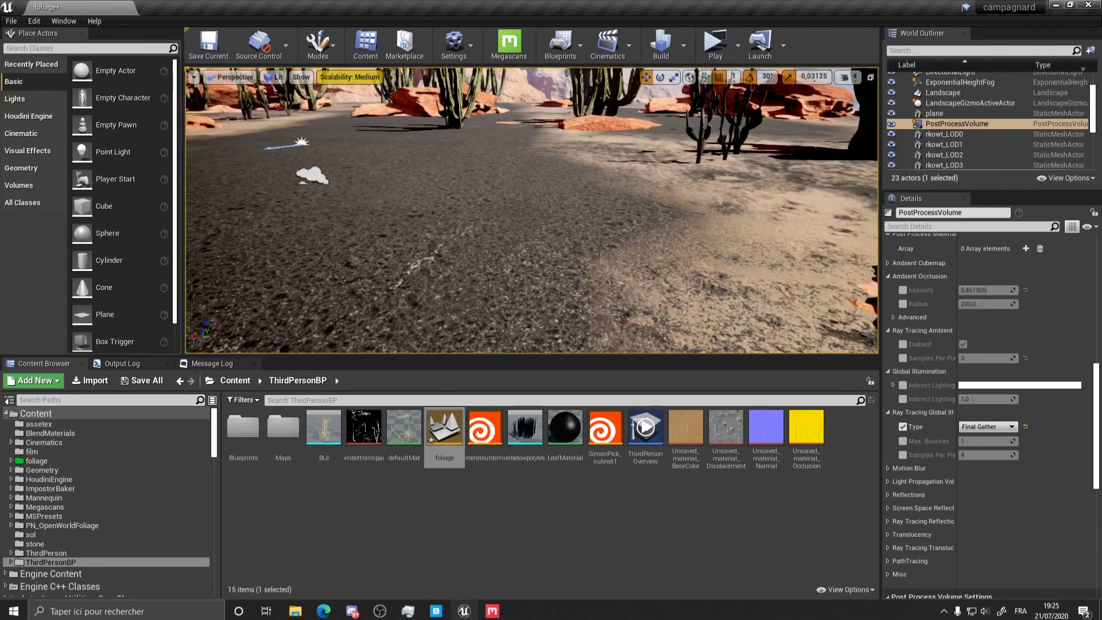
right_drag(435, 223, 678, 245)
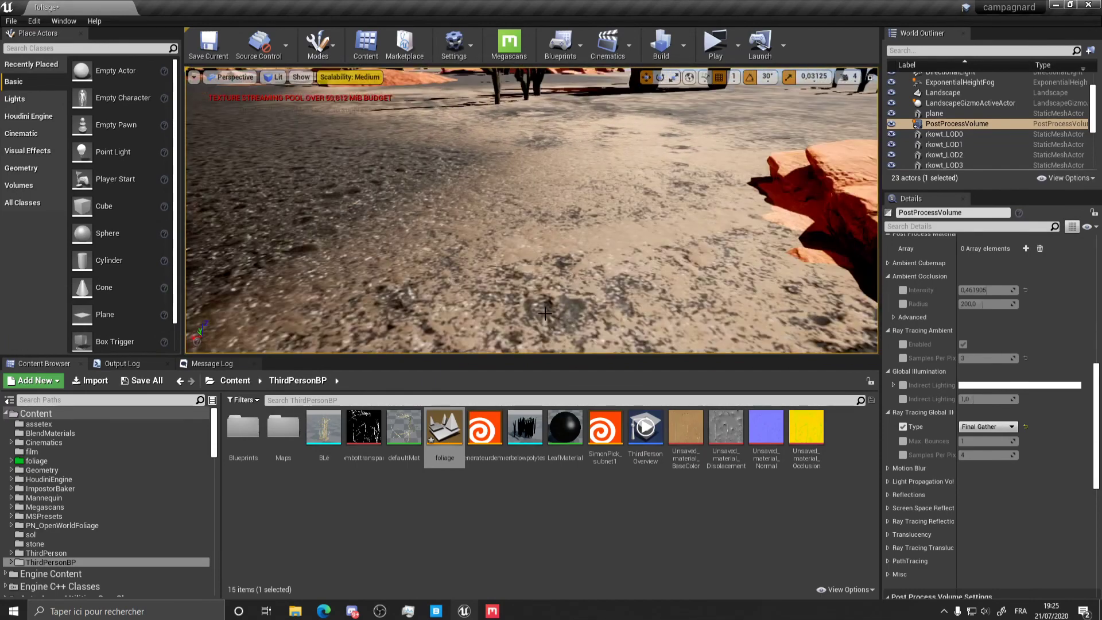
scroll(496, 230, down, 4)
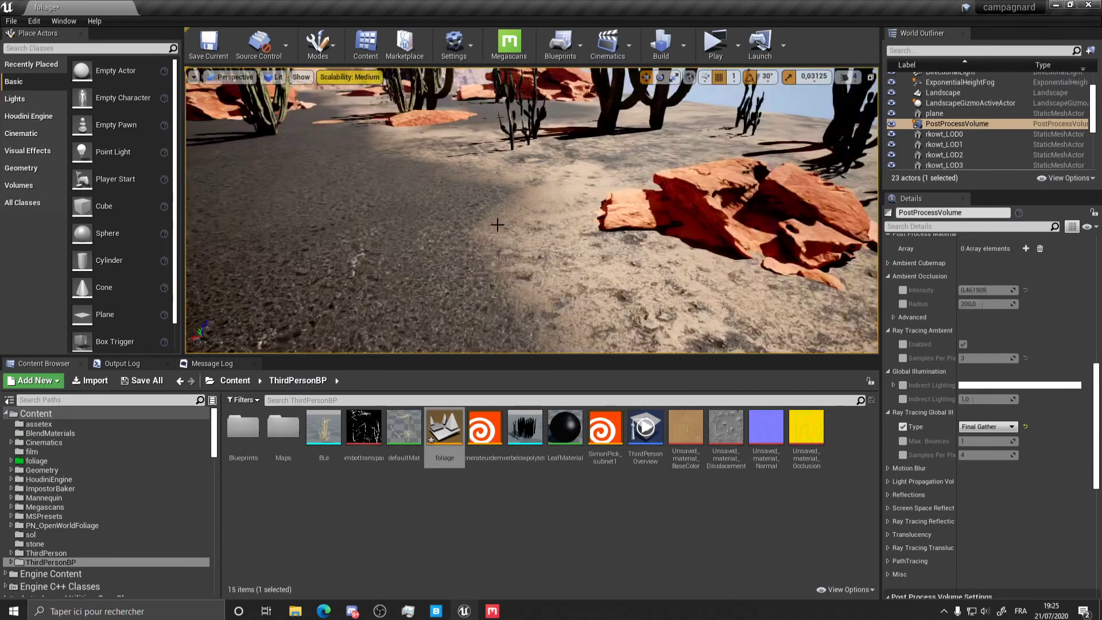
scroll(495, 223, up, 3)
scroll(462, 241, down, 3)
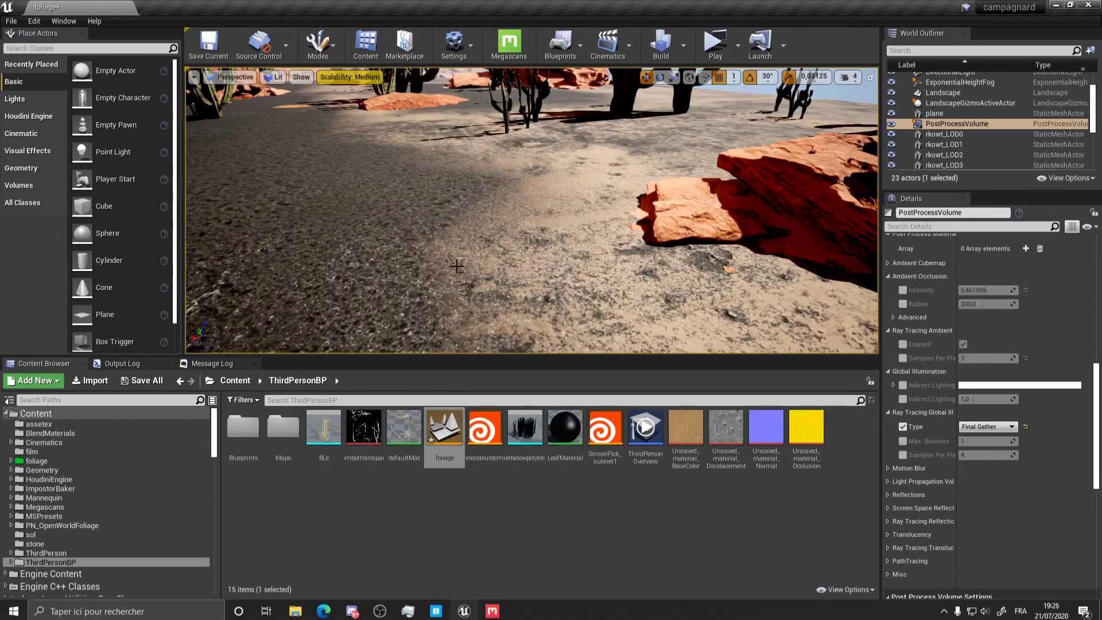
scroll(406, 189, up, 4)
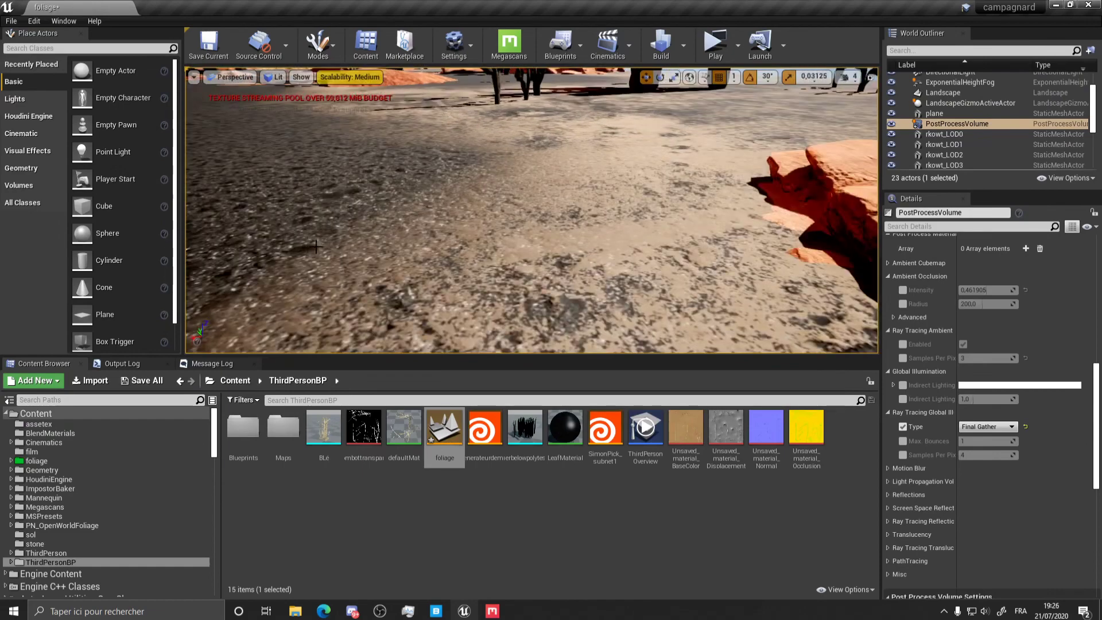
scroll(579, 203, down, 3)
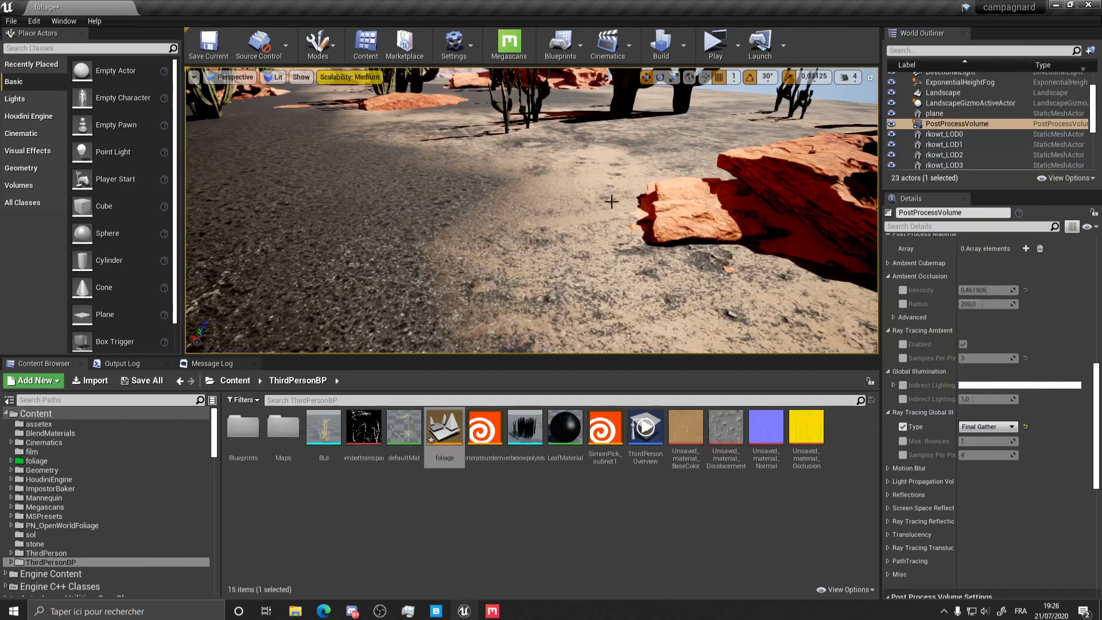
scroll(436, 233, down, 3)
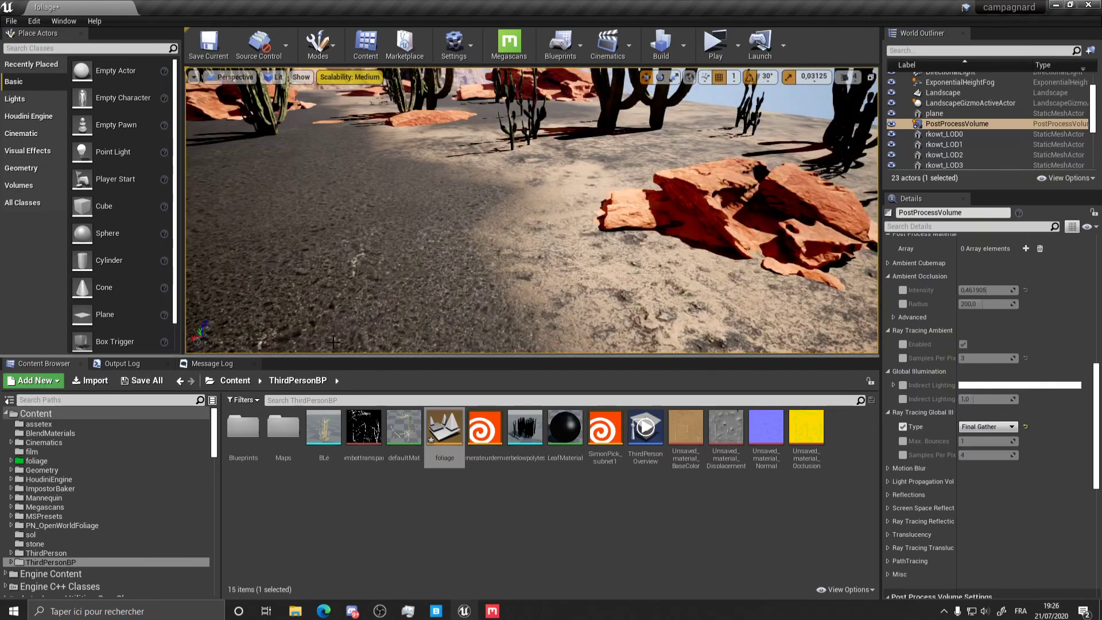
scroll(516, 184, up, 4)
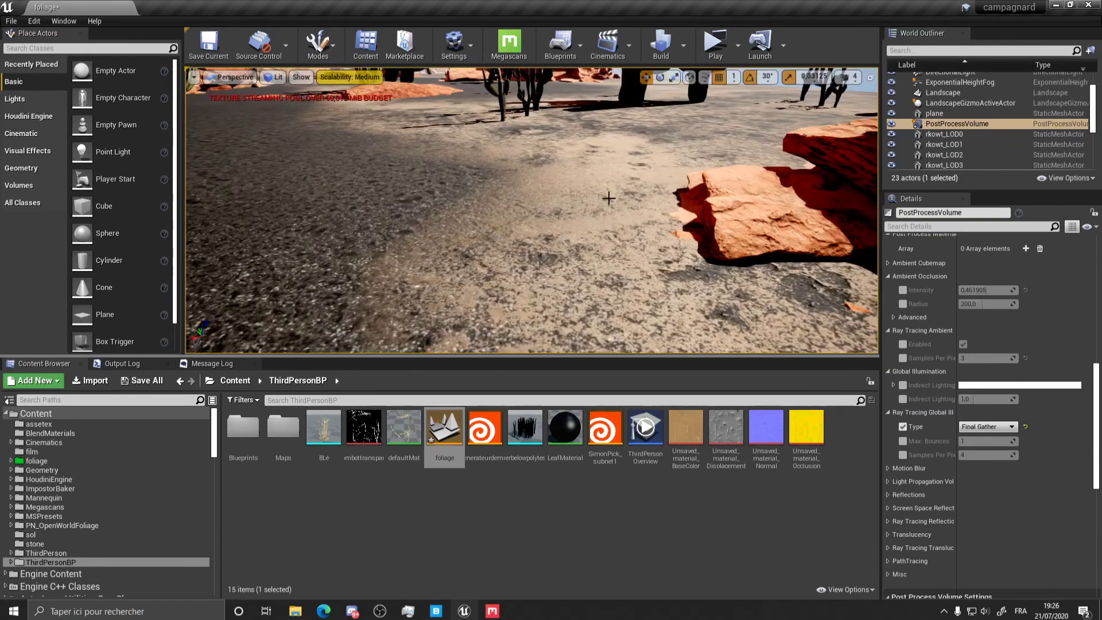
scroll(605, 197, down, 4)
Switch back to Quixel Mixer and view the blank plane of the tuto3 mix at different distances
click(493, 611)
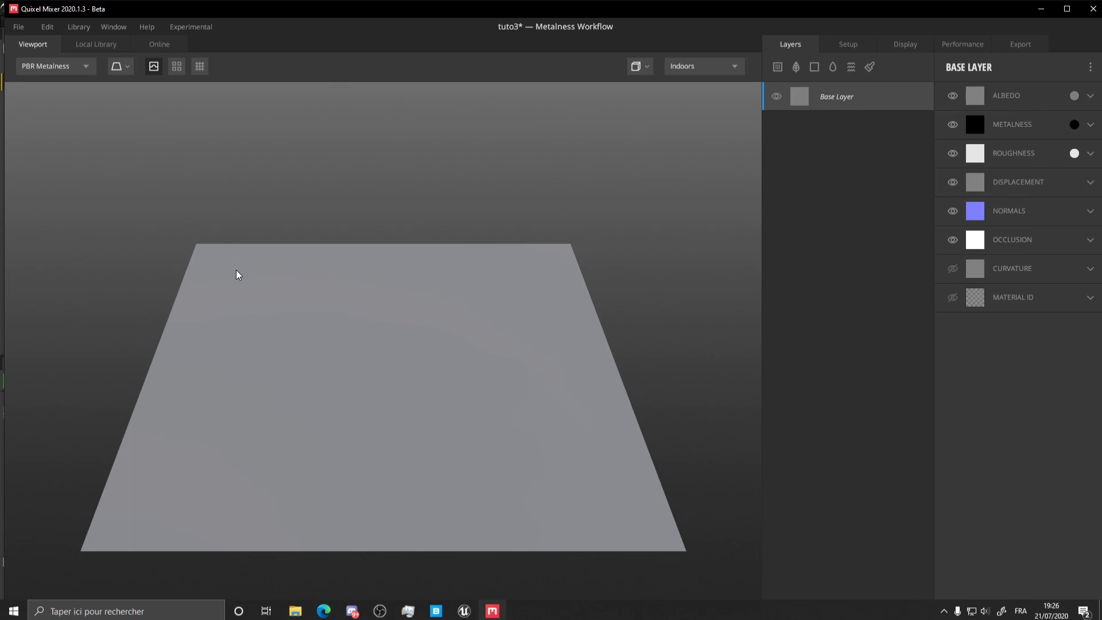
scroll(379, 287, up, 3)
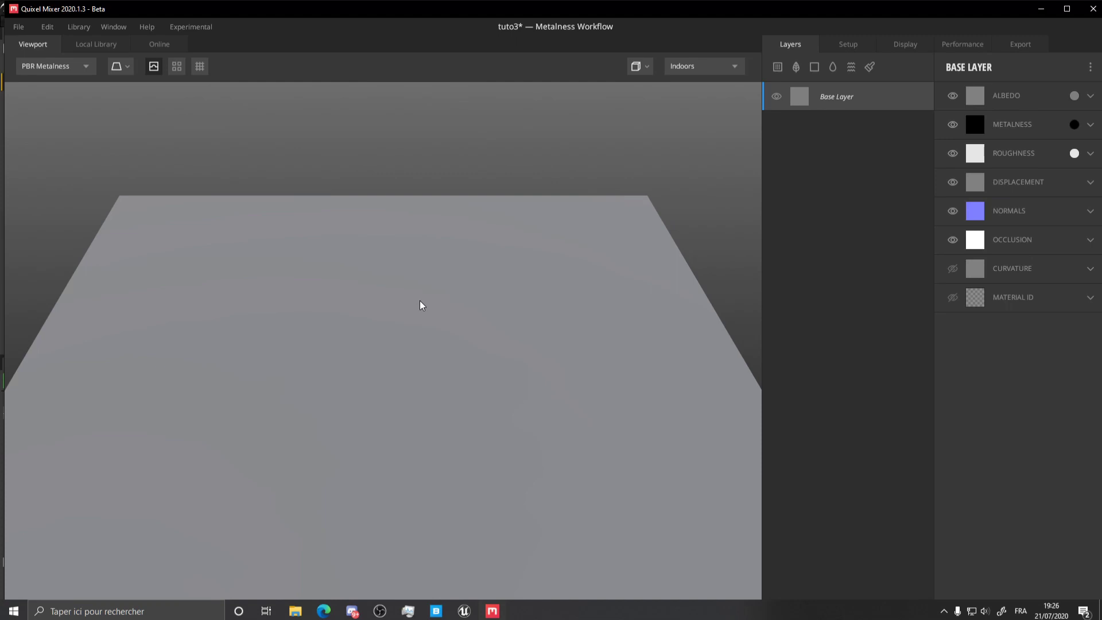
scroll(419, 304, down, 2)
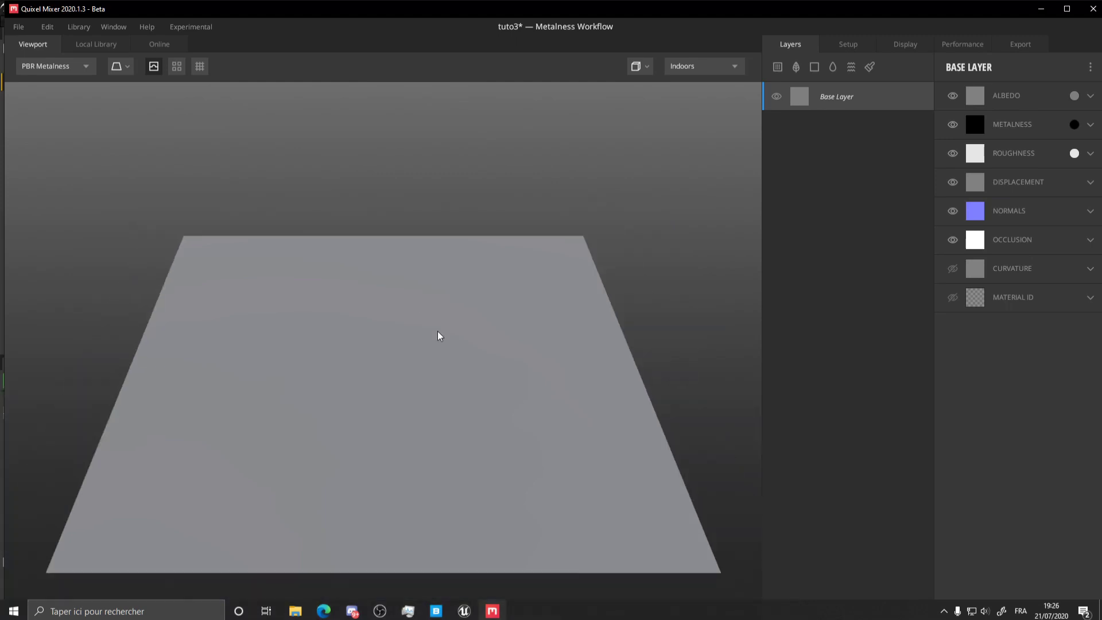
scroll(444, 335, up, 1)
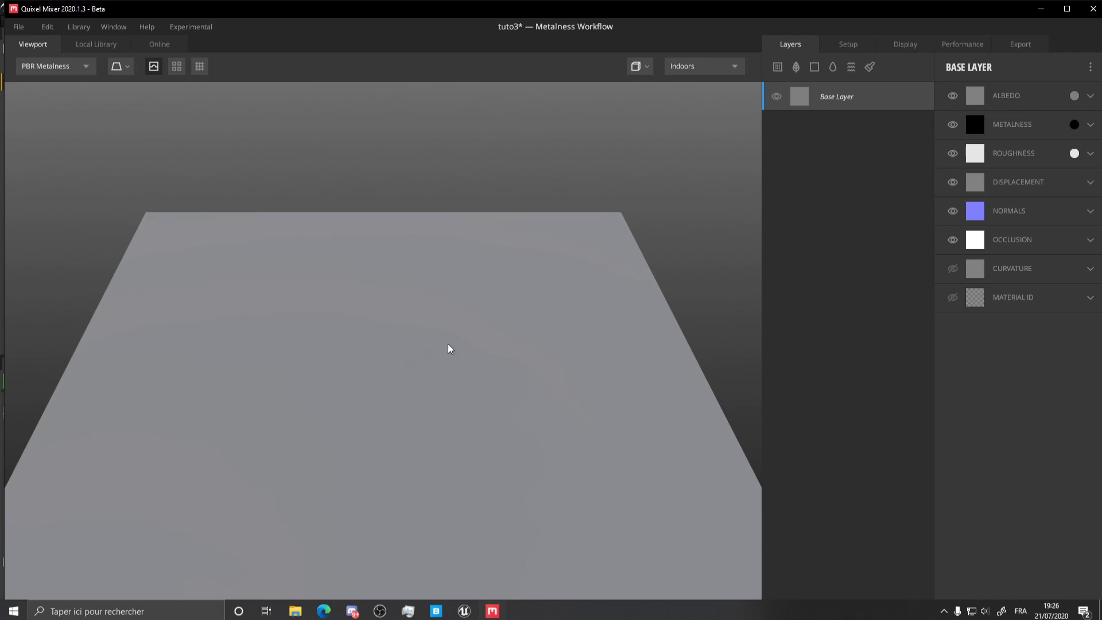
scroll(463, 153, down, 1)
scroll(462, 152, up, 1)
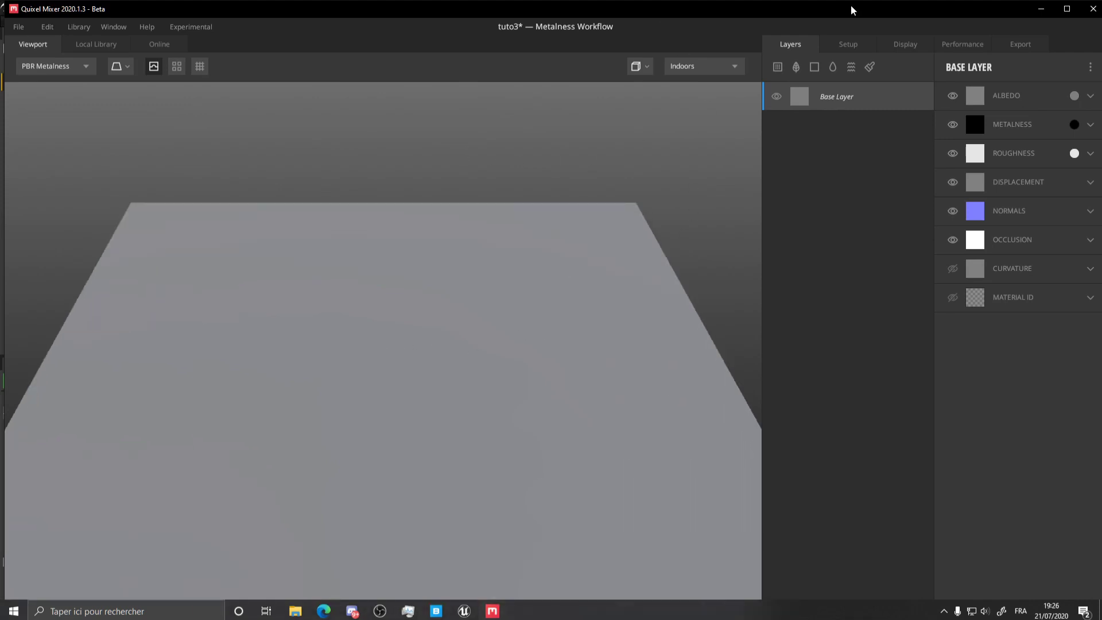
Compare the assets in Mixer's local library with the online asset catalogue
click(92, 46)
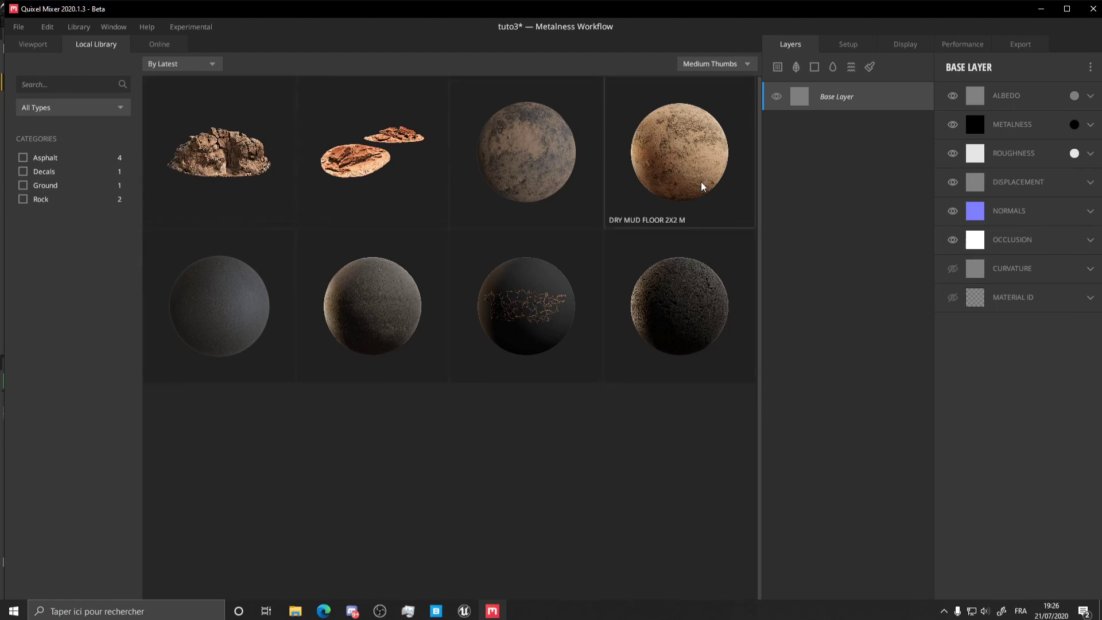
click(159, 46)
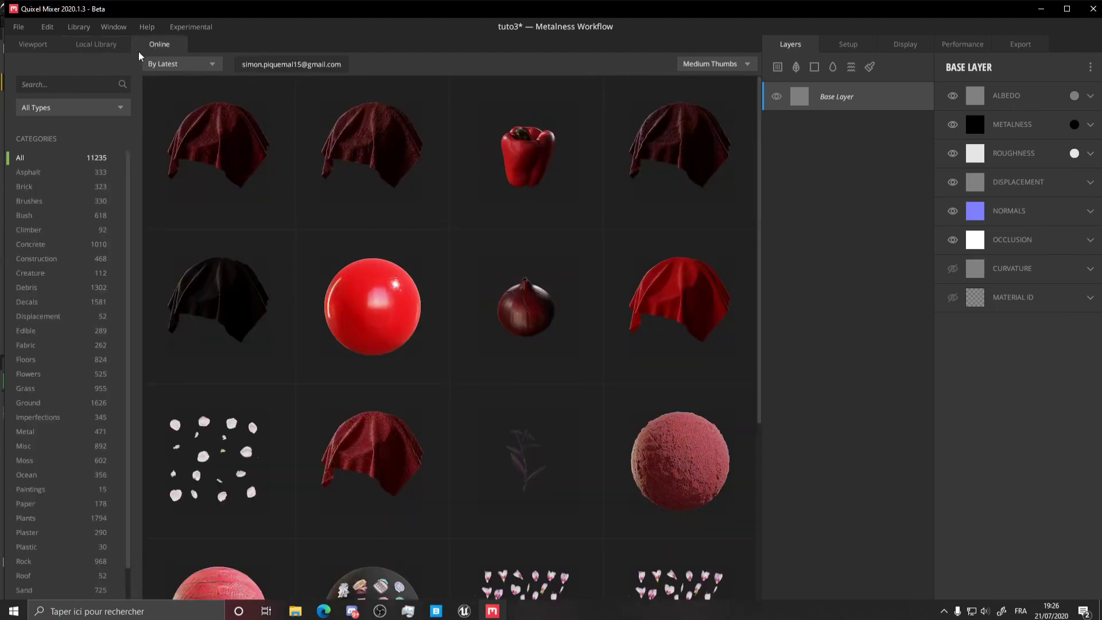
click(84, 44)
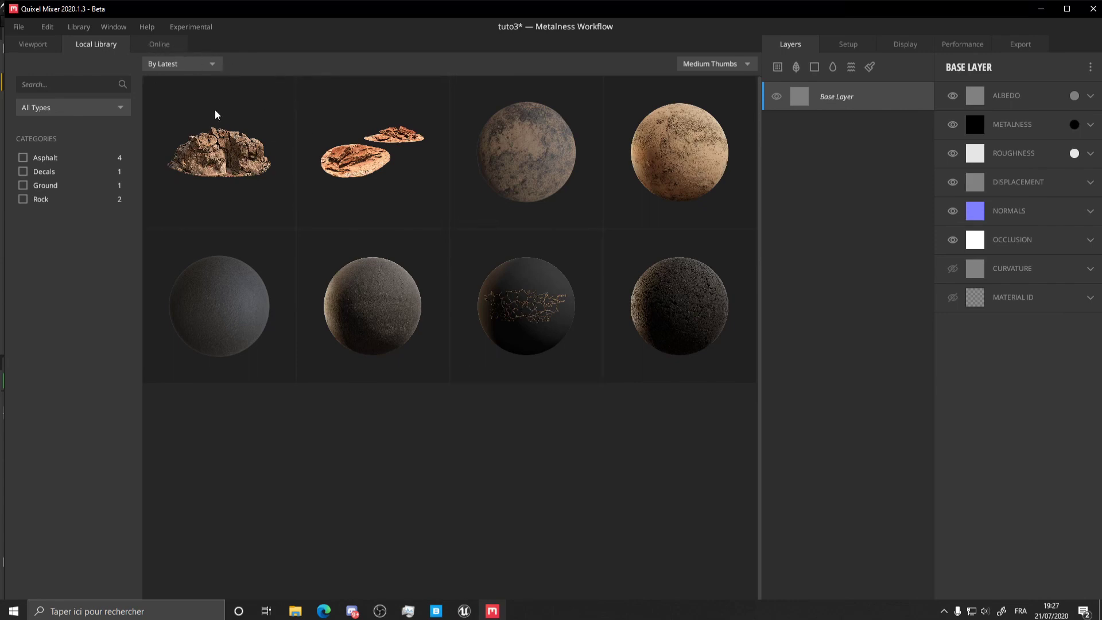
click(148, 44)
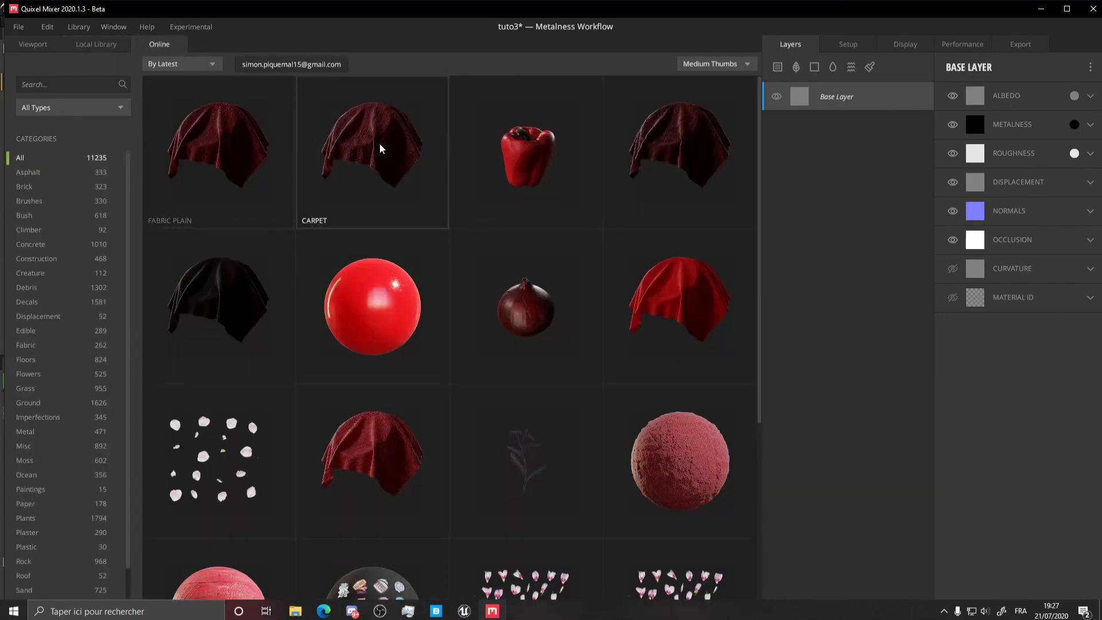
Browse the online catalogue's category list and asset thumbnails
scroll(49, 178, down, 3)
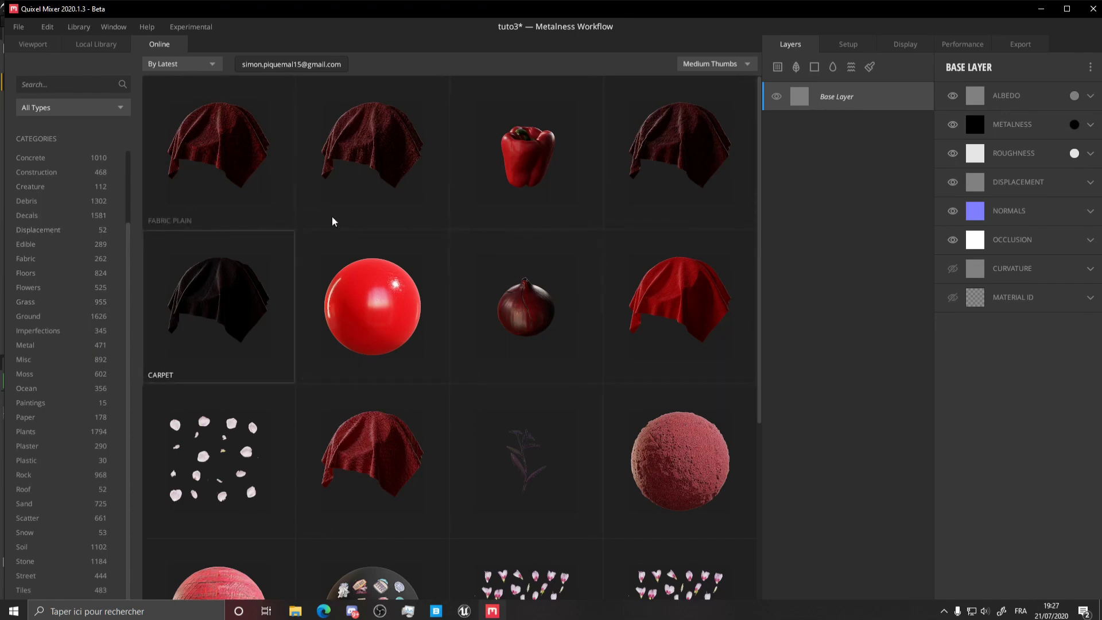
scroll(498, 222, down, 2)
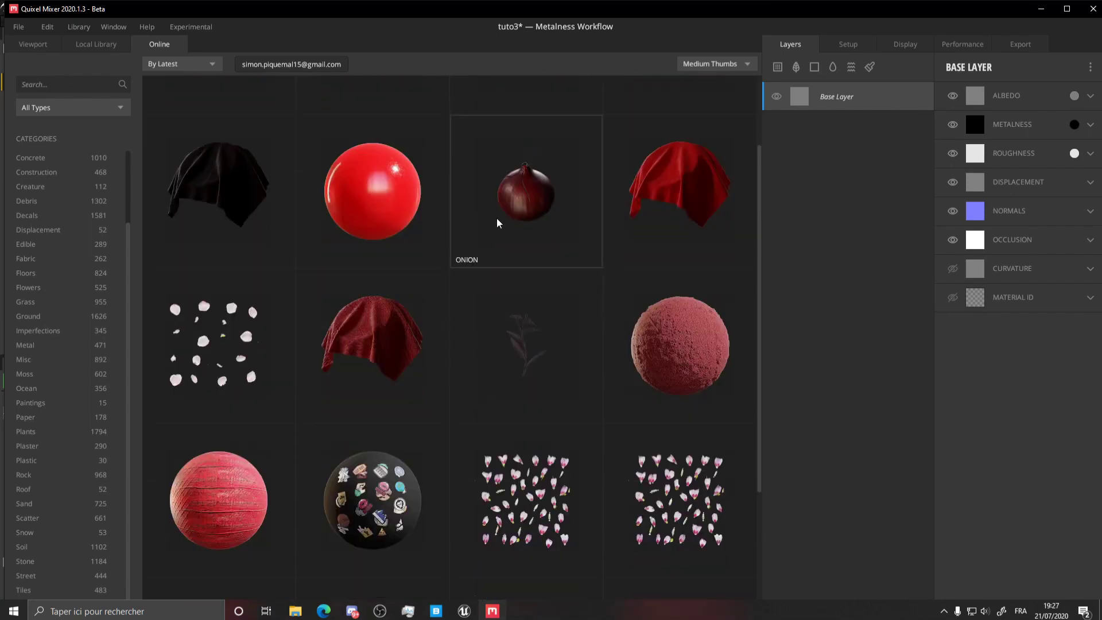
scroll(571, 258, down, 3)
scroll(642, 310, up, 1)
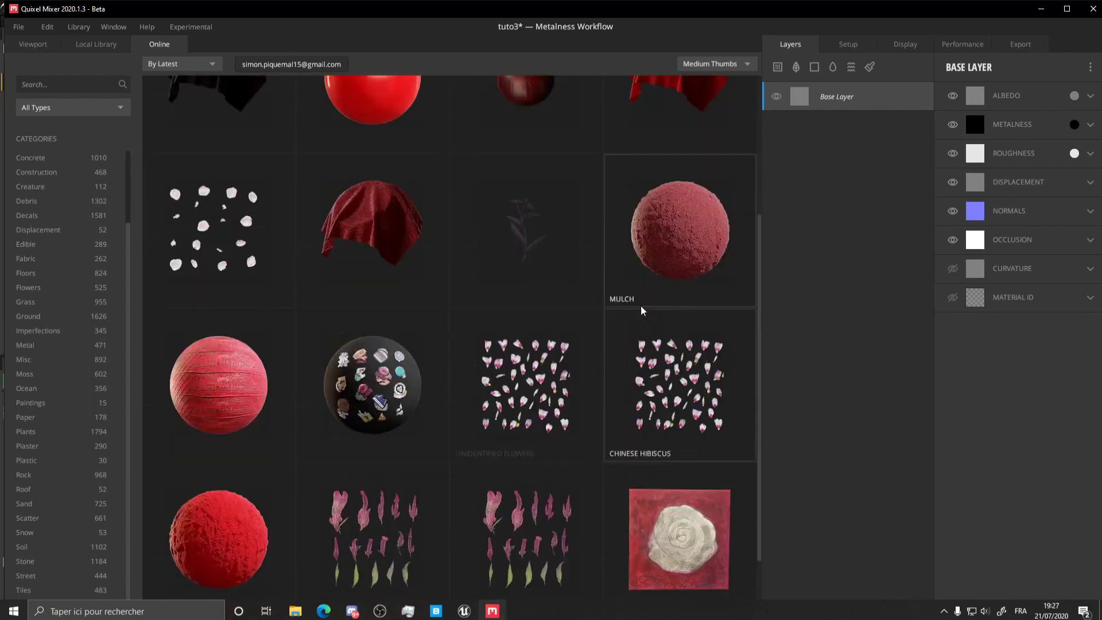
scroll(660, 299, up, 3)
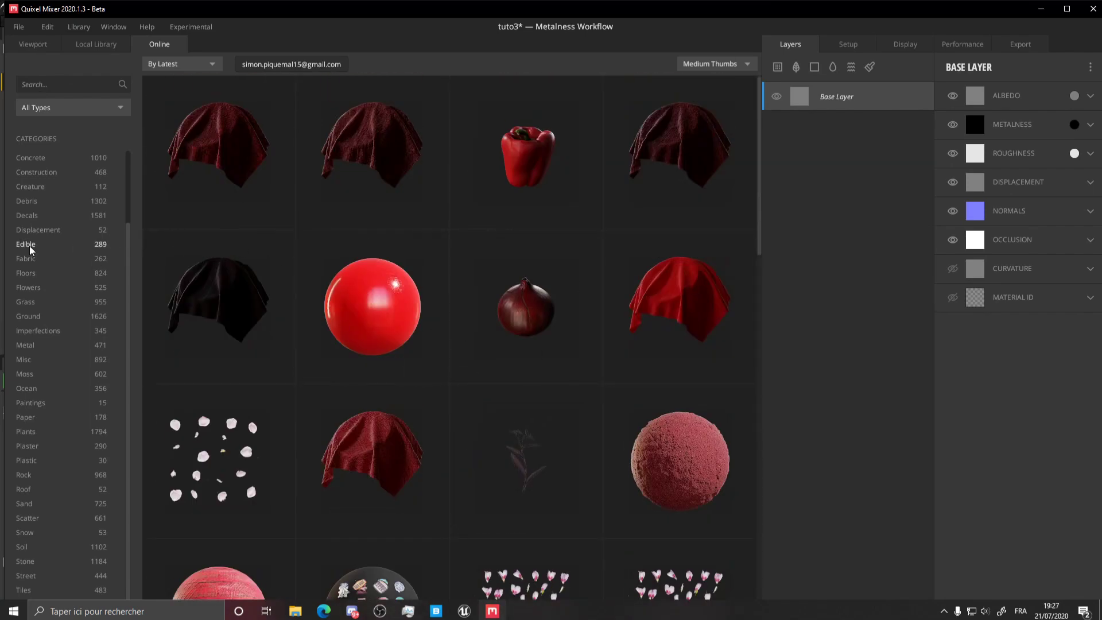
scroll(505, 215, down, 4)
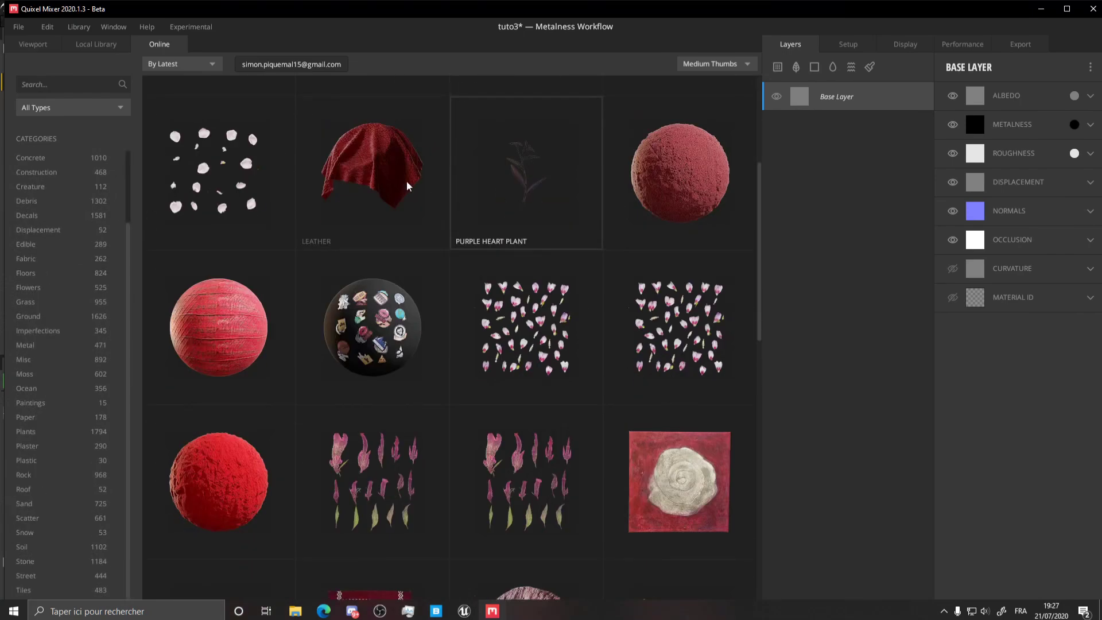
scroll(436, 201, down, 5)
scroll(540, 224, up, 4)
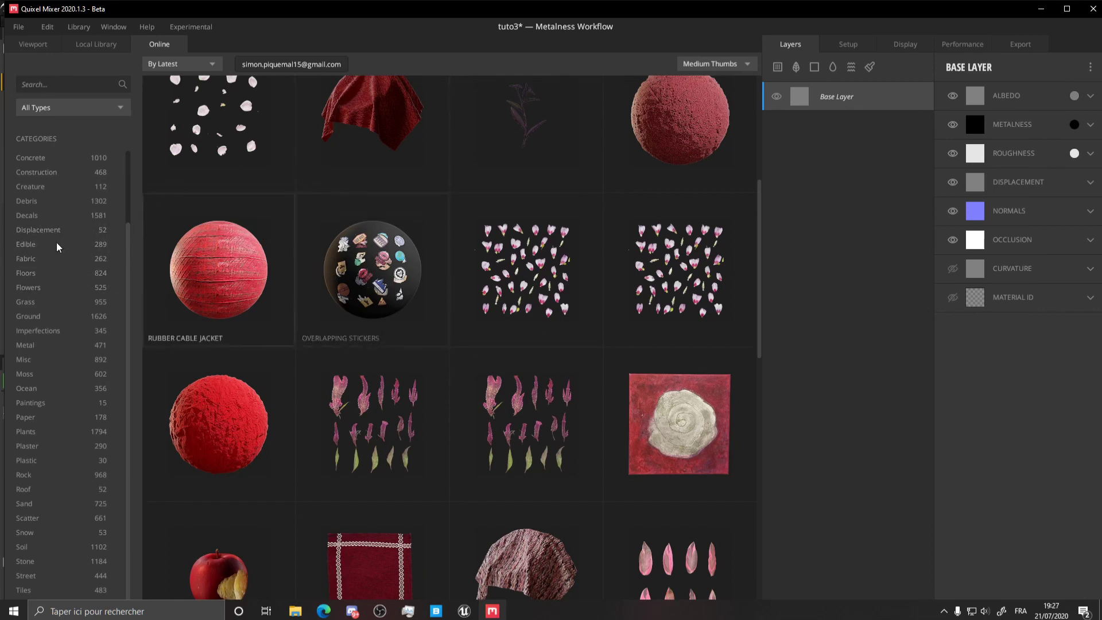
scroll(304, 276, down, 1)
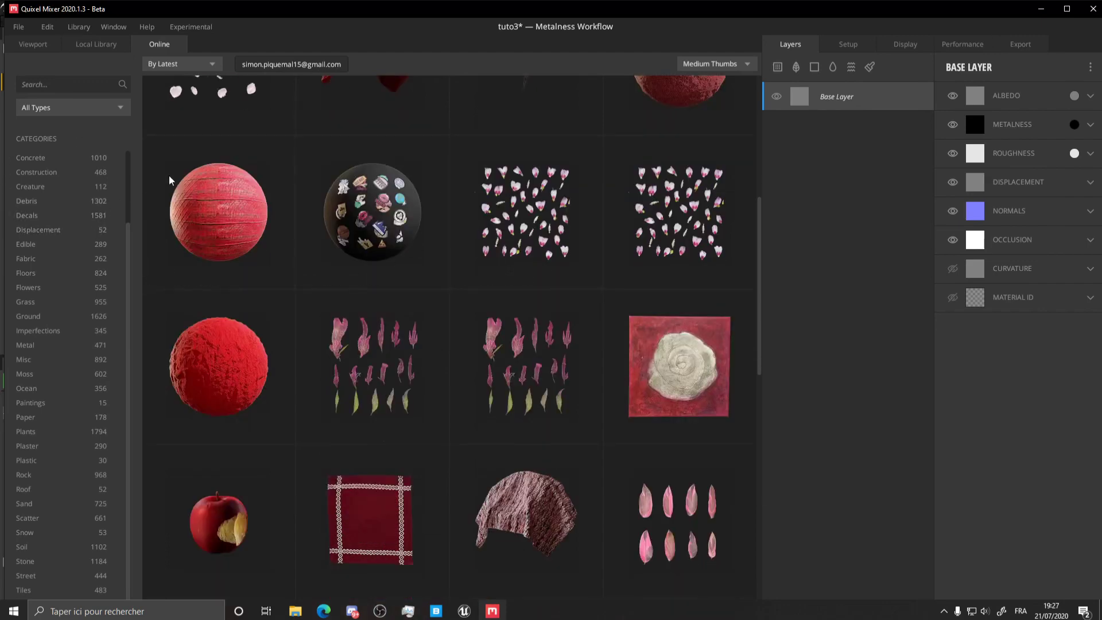
scroll(305, 163, down, 1)
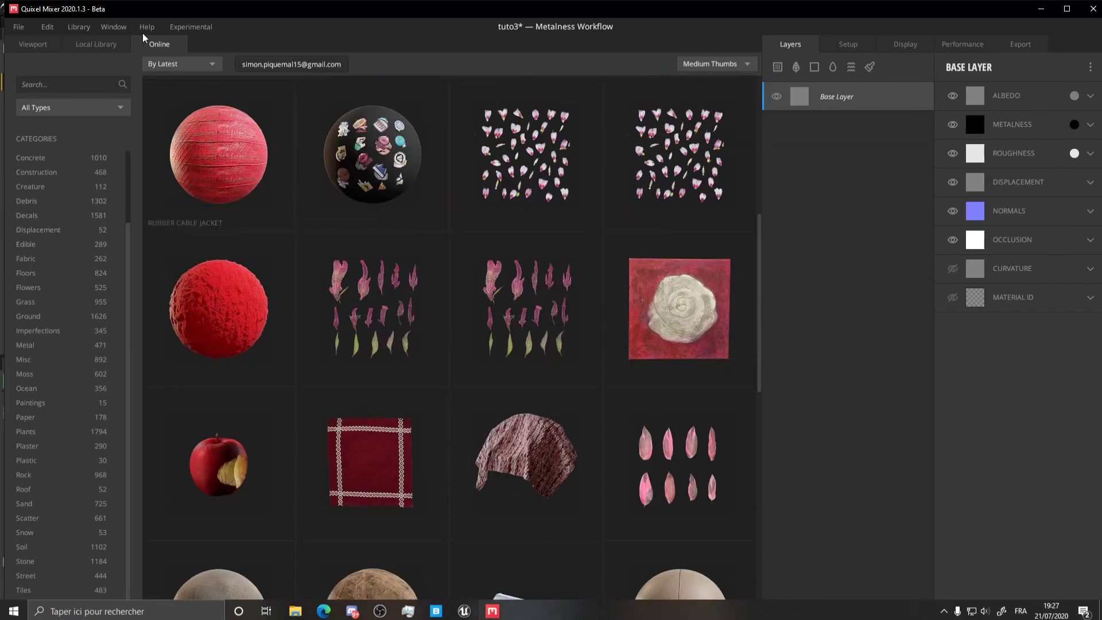
Check the road in Unreal Engine and add Cracked Asphalt 2X2 M from Mixer's local library as a layer above the Base Layer
click(96, 45)
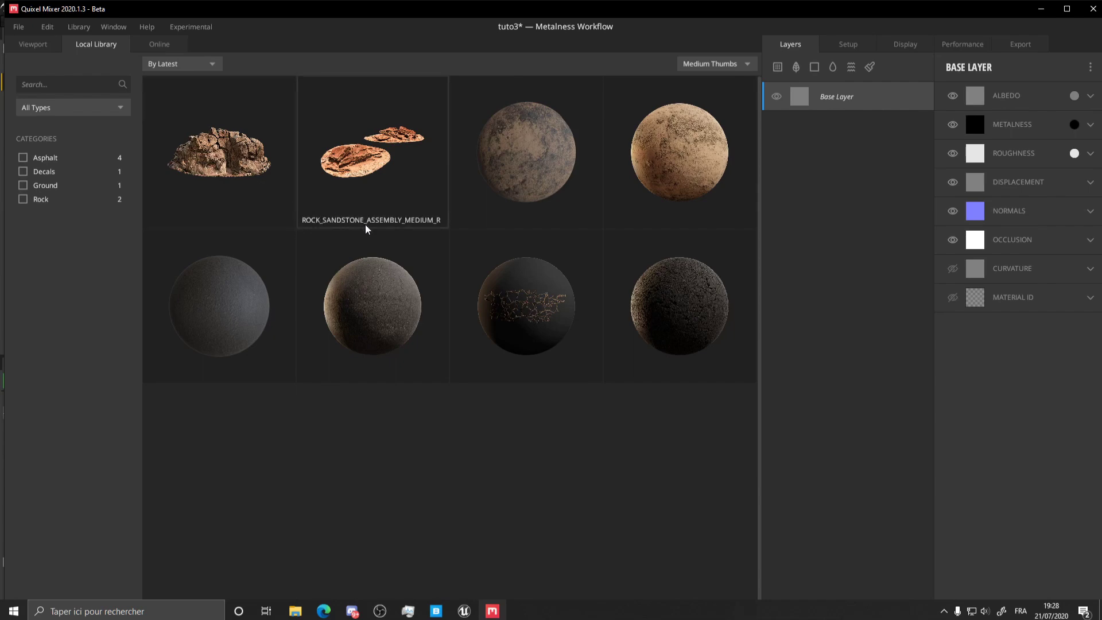
click(464, 611)
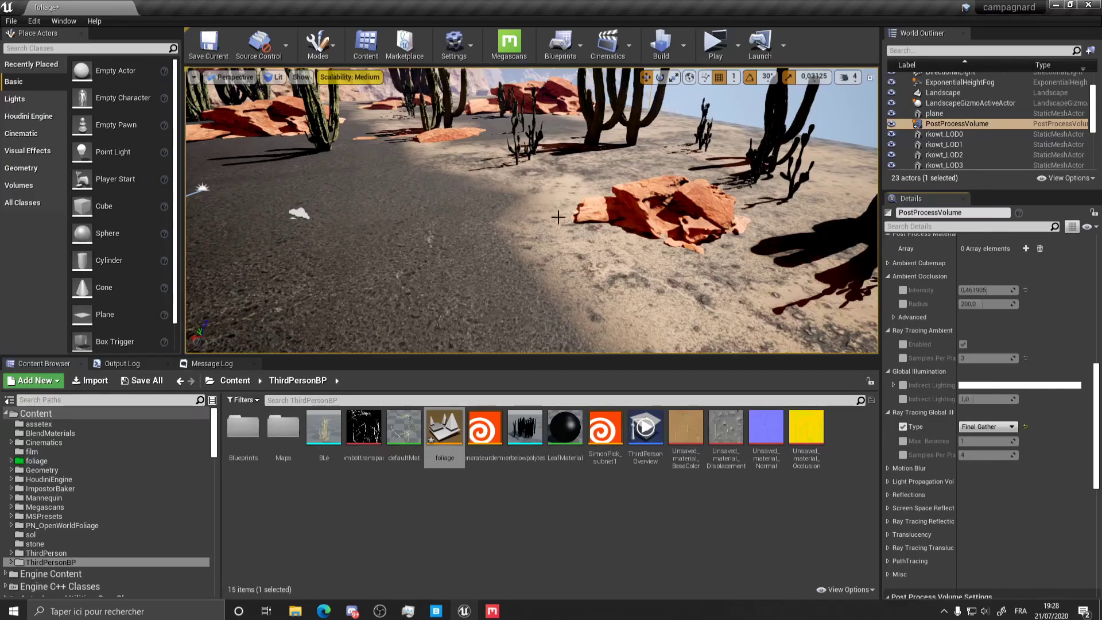
click(492, 611)
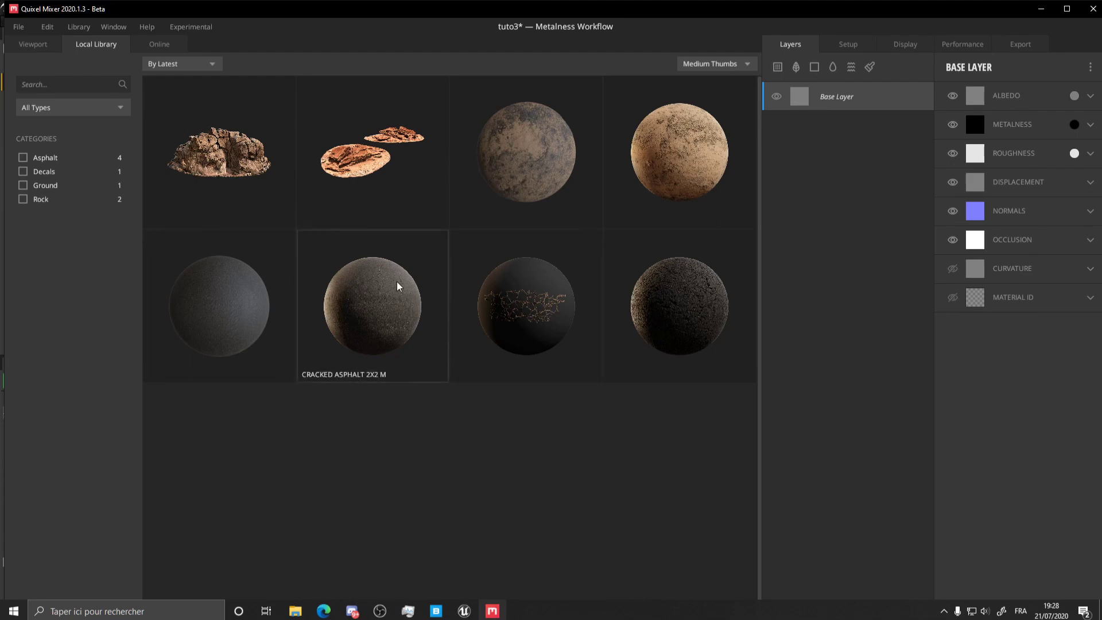
double_click(364, 282)
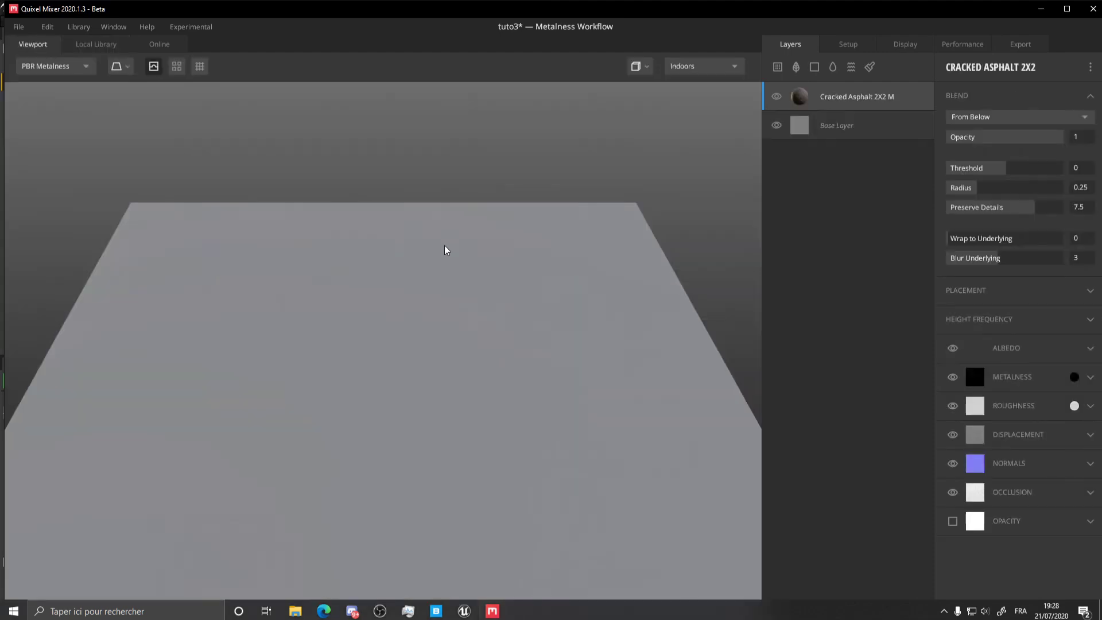
Inspect the cracks and surface detail of the Cracked Asphalt layer on the plane at several zoom distances
scroll(402, 292, down, 3)
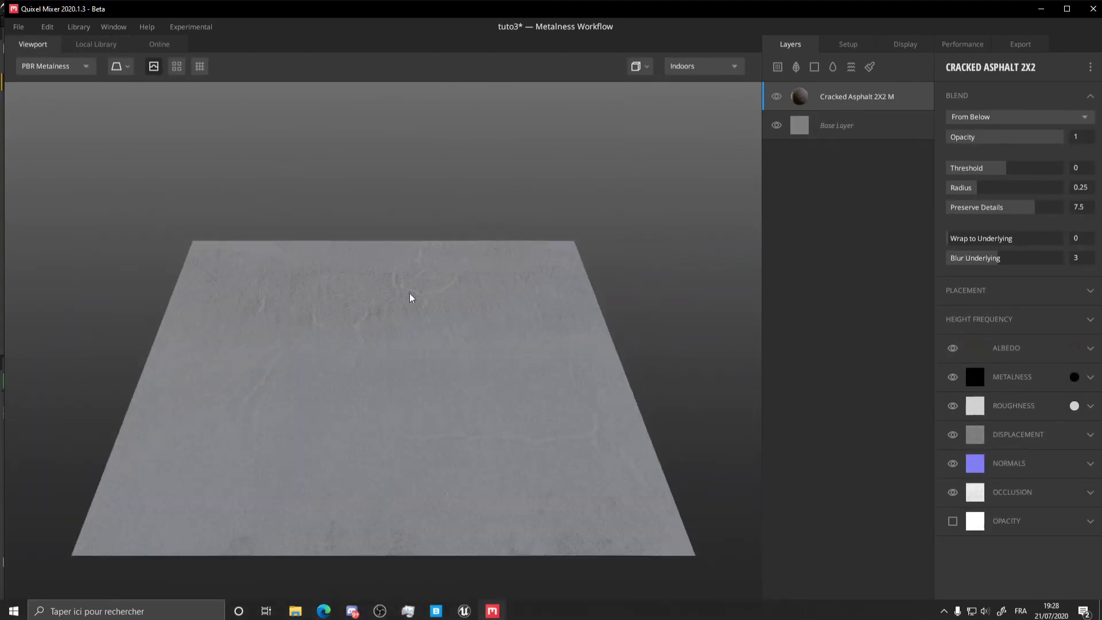
scroll(410, 293, up, 4)
click(409, 612)
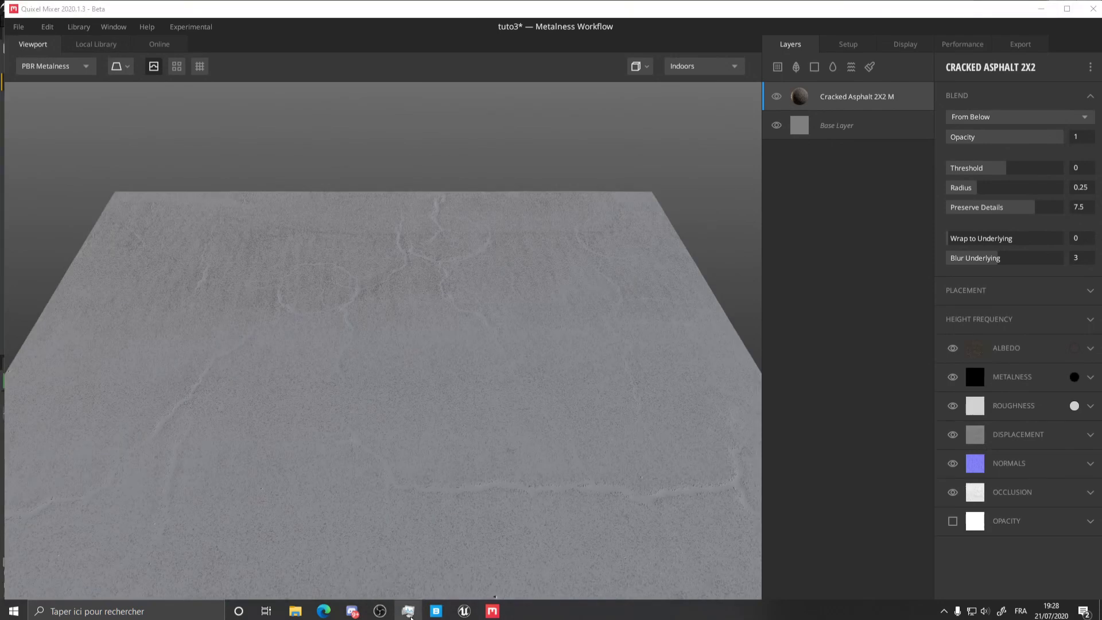
click(411, 616)
scroll(309, 333, down, 3)
scroll(506, 329, up, 4)
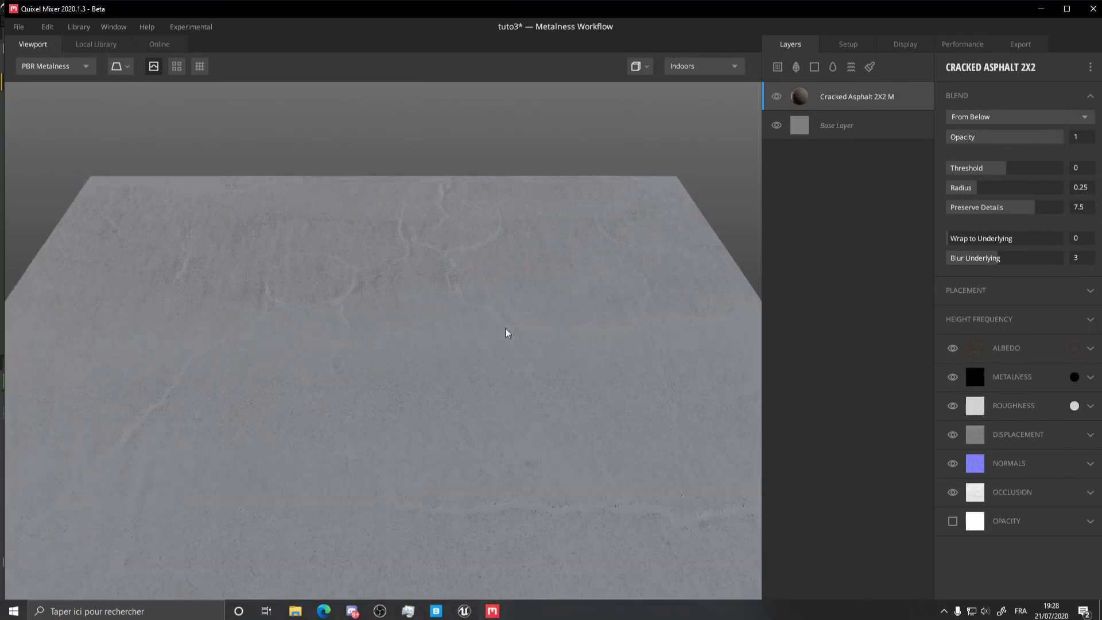
scroll(465, 300, up, 3)
scroll(583, 236, down, 3)
scroll(718, 161, up, 2)
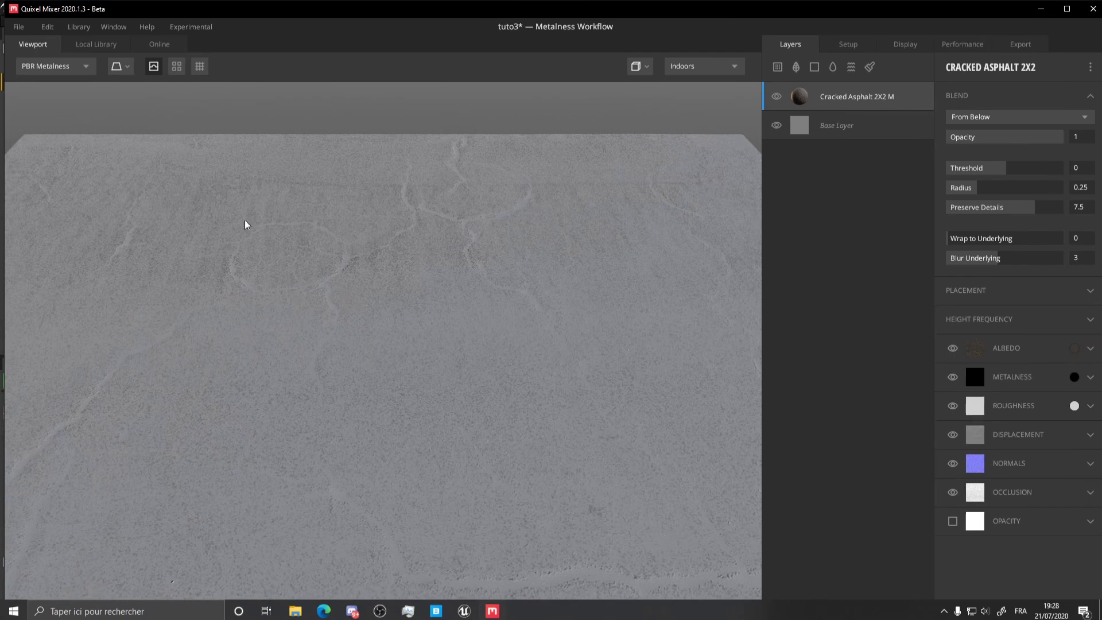
scroll(281, 248, down, 1)
scroll(432, 268, up, 3)
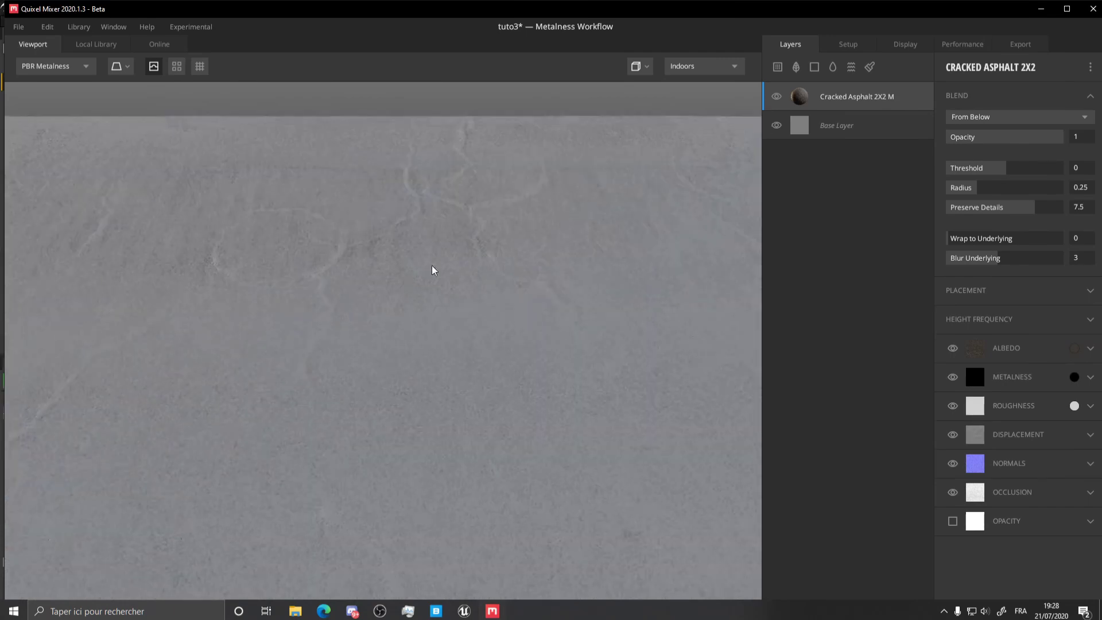
scroll(475, 248, down, 3)
scroll(447, 281, up, 2)
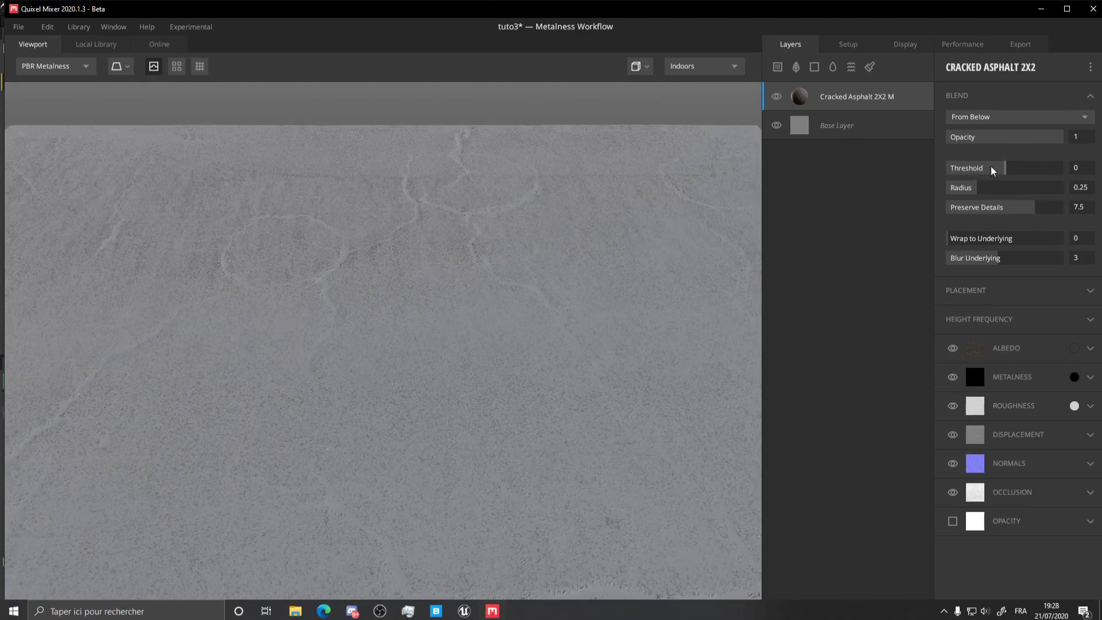
Set the Cracked Asphalt layer's blend threshold to 0.408 and add Road Crack from the local library as a layer above it
drag(1003, 171, 1016, 167)
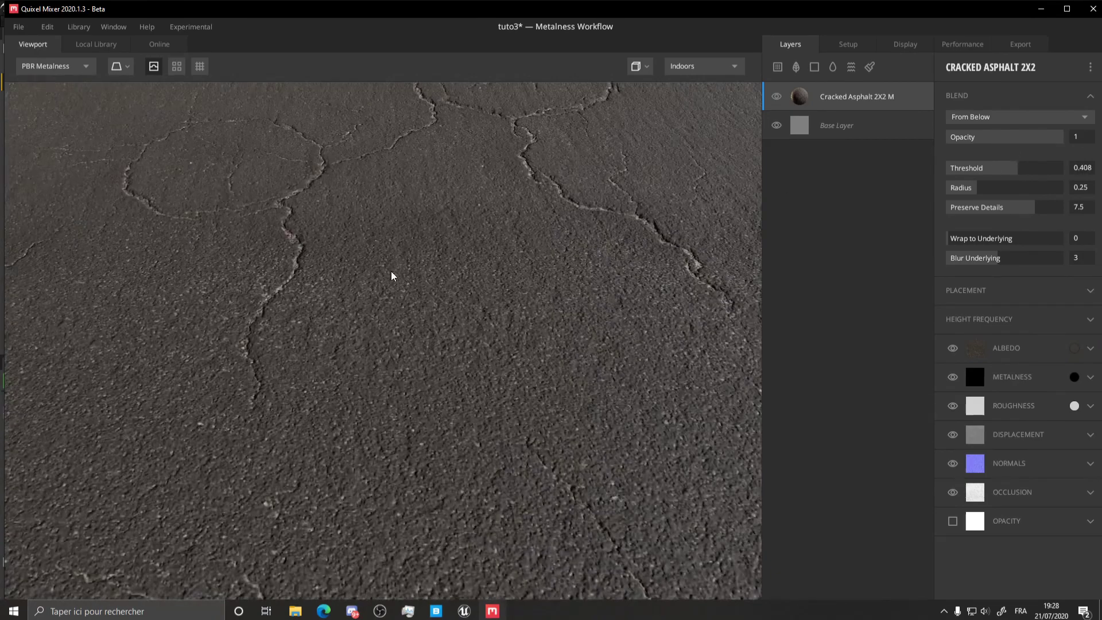
click(104, 44)
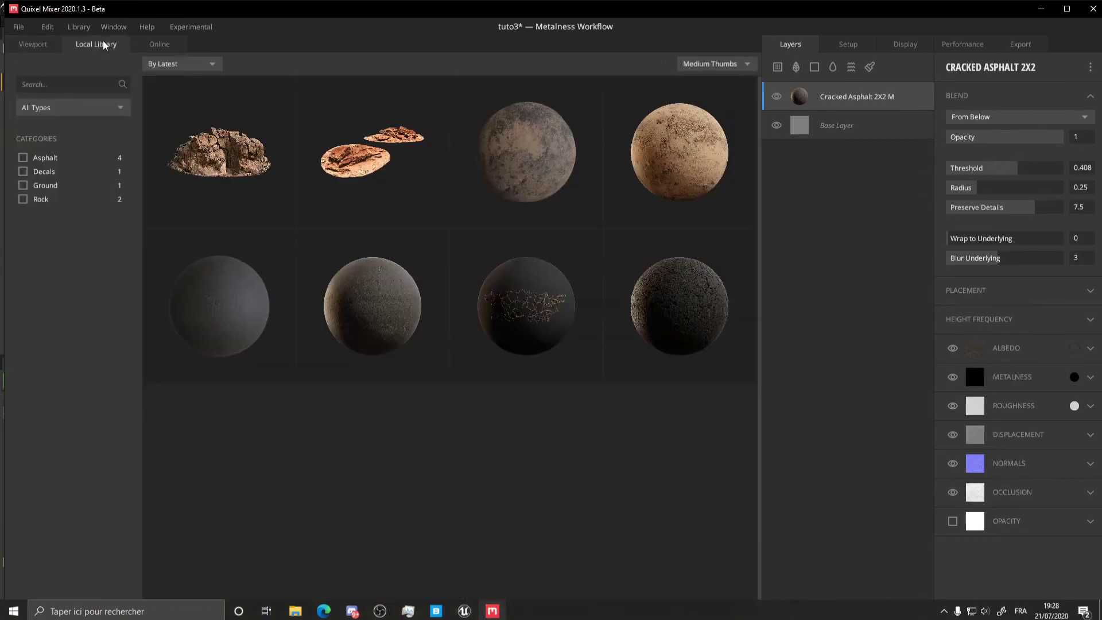
click(530, 296)
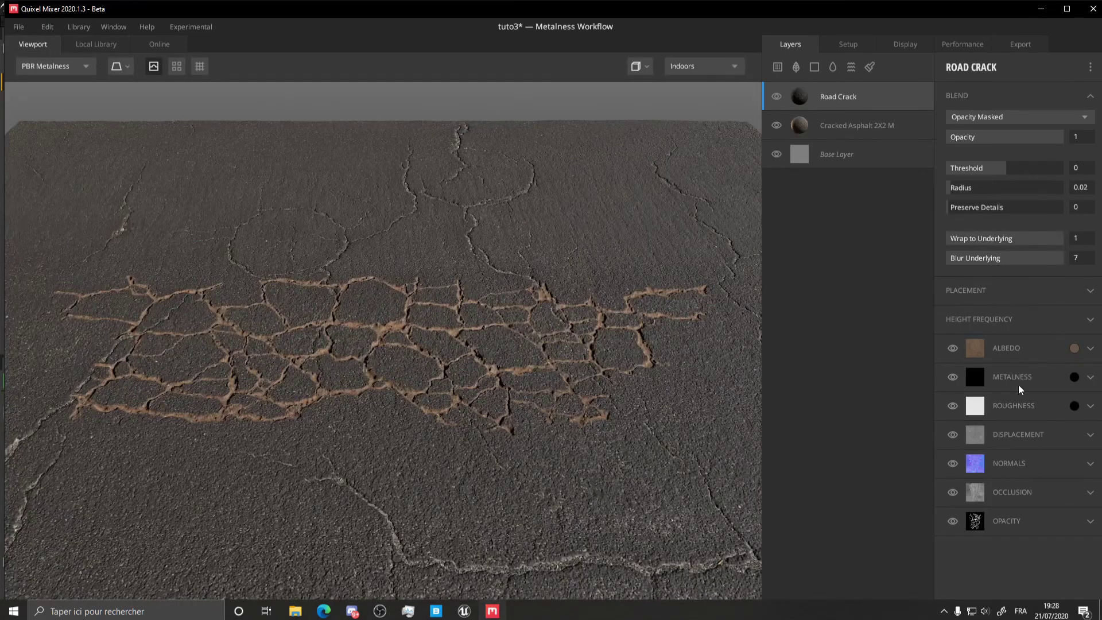
Recolour the Road Crack layer's albedo to 3F3C39 by sampling the surrounding asphalt, and apply the colour
click(1074, 348)
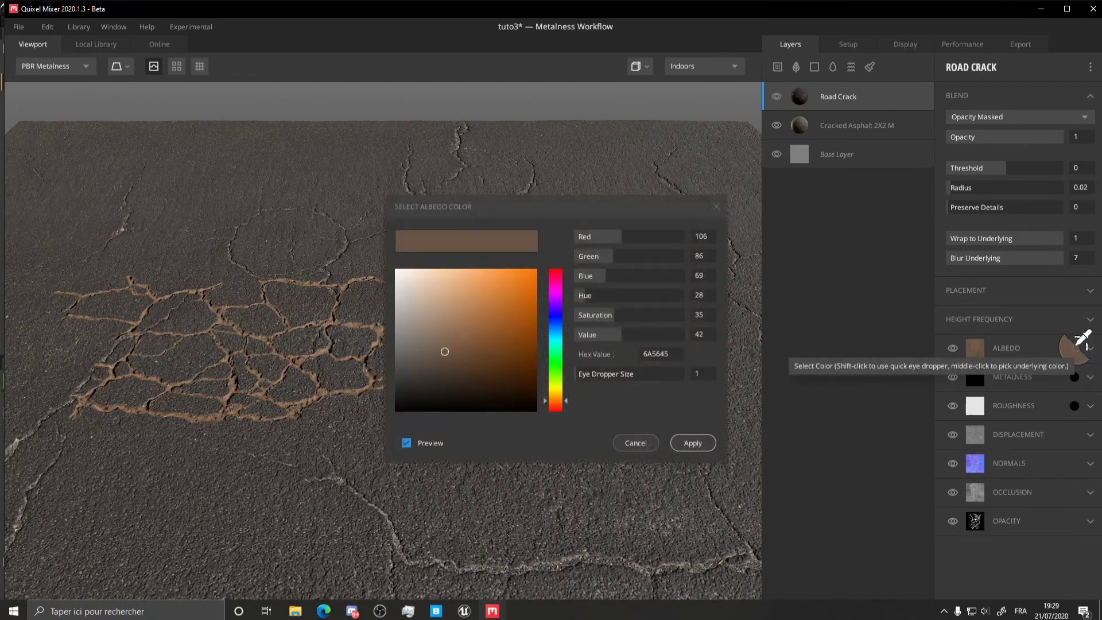
click(380, 154)
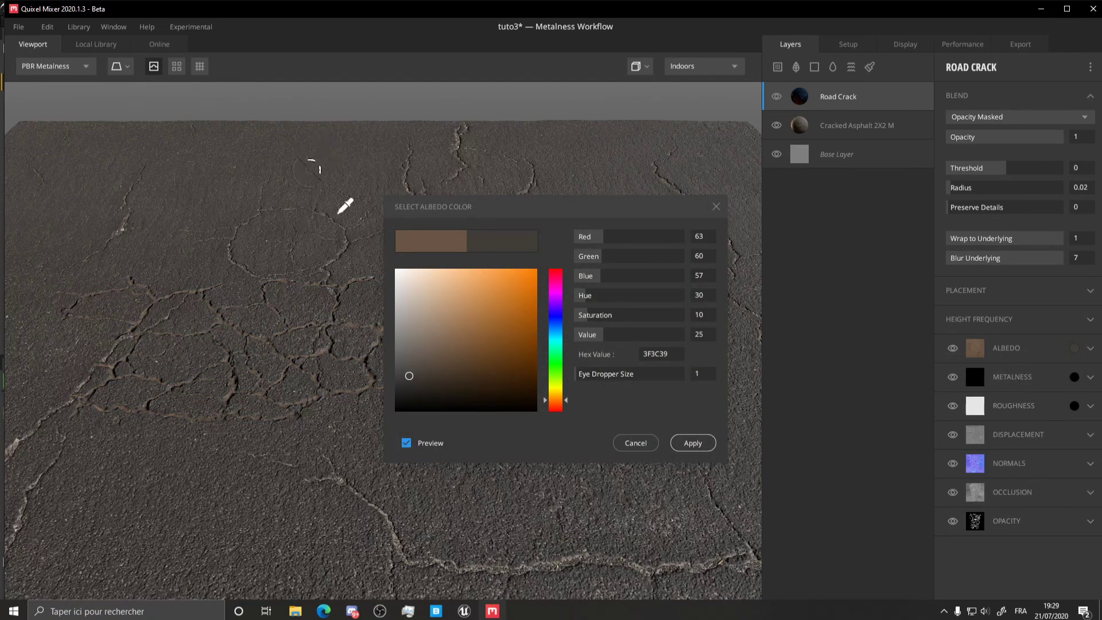
click(686, 442)
Examine how the recoloured Road Crack layer blends with the asphalt, both close up and across the whole plane
scroll(337, 366, up, 6)
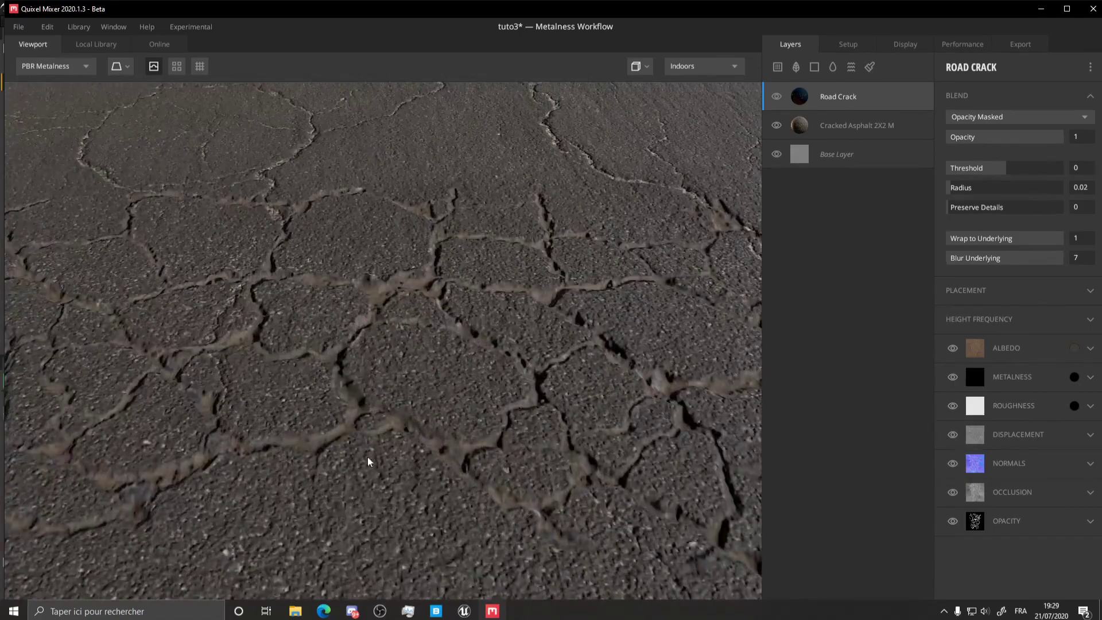
scroll(228, 374, up, 2)
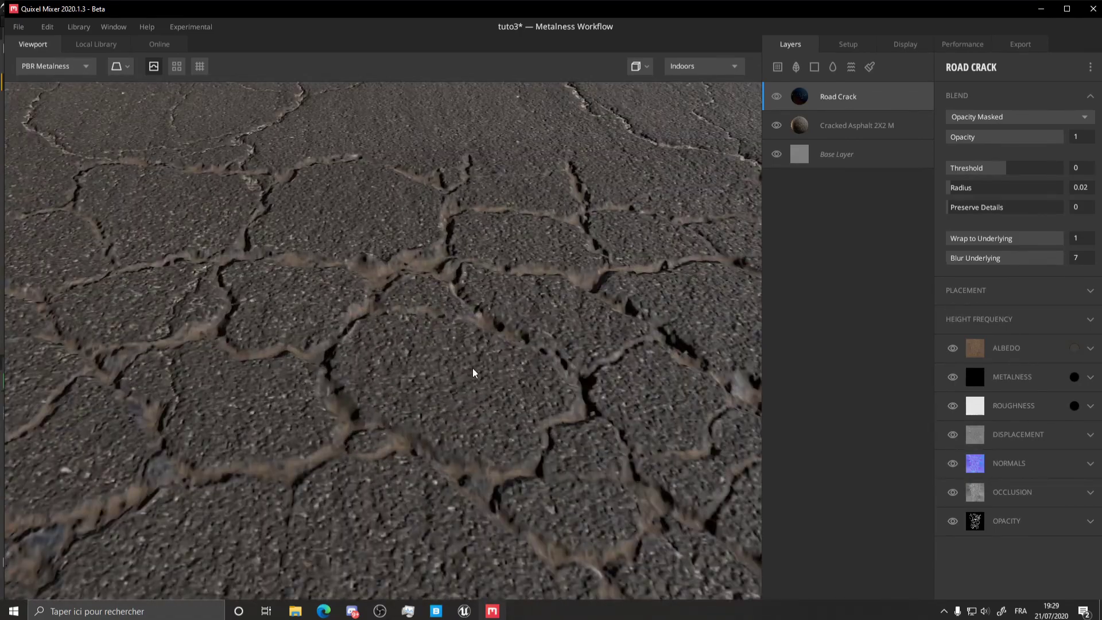
scroll(500, 337, down, 4)
scroll(335, 327, up, 4)
scroll(362, 273, down, 4)
scroll(348, 352, up, 4)
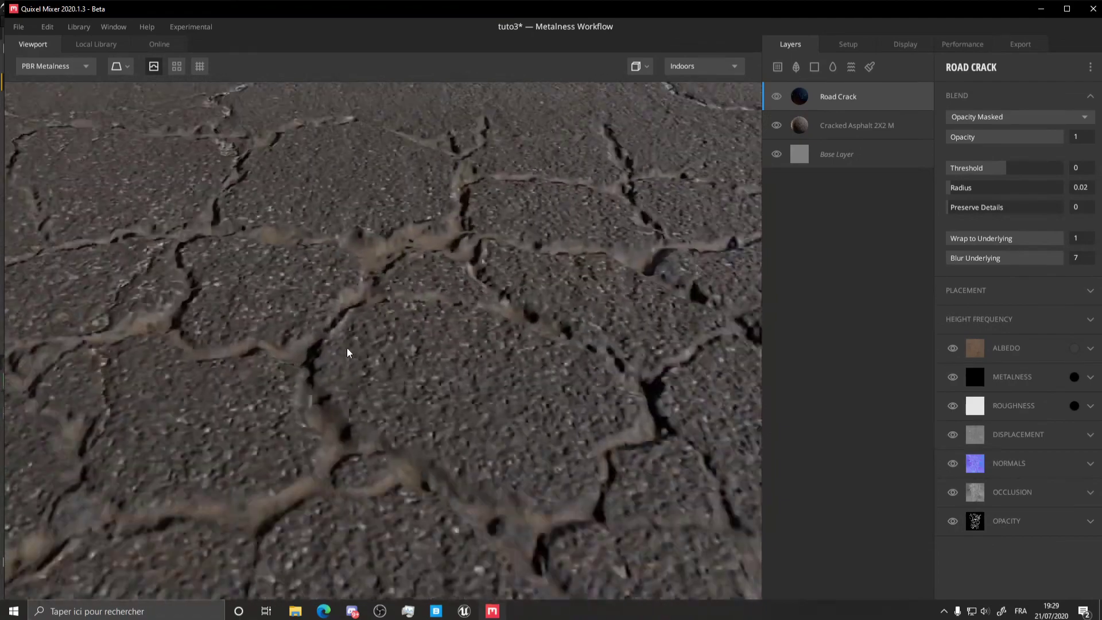
scroll(347, 353, down, 5)
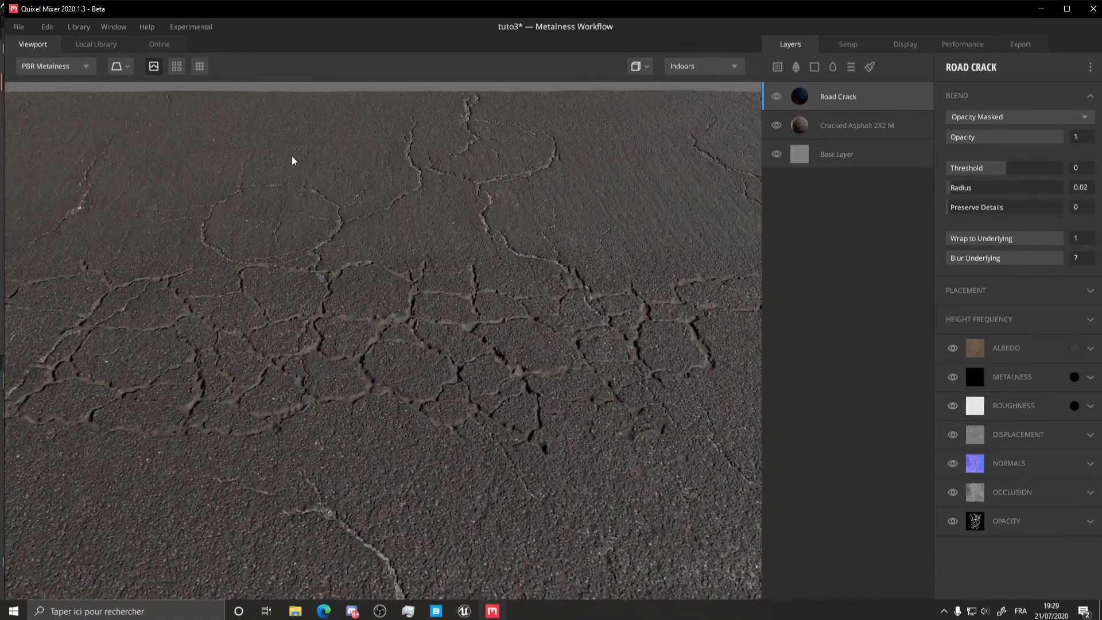
scroll(304, 195, down, 5)
scroll(492, 284, up, 3)
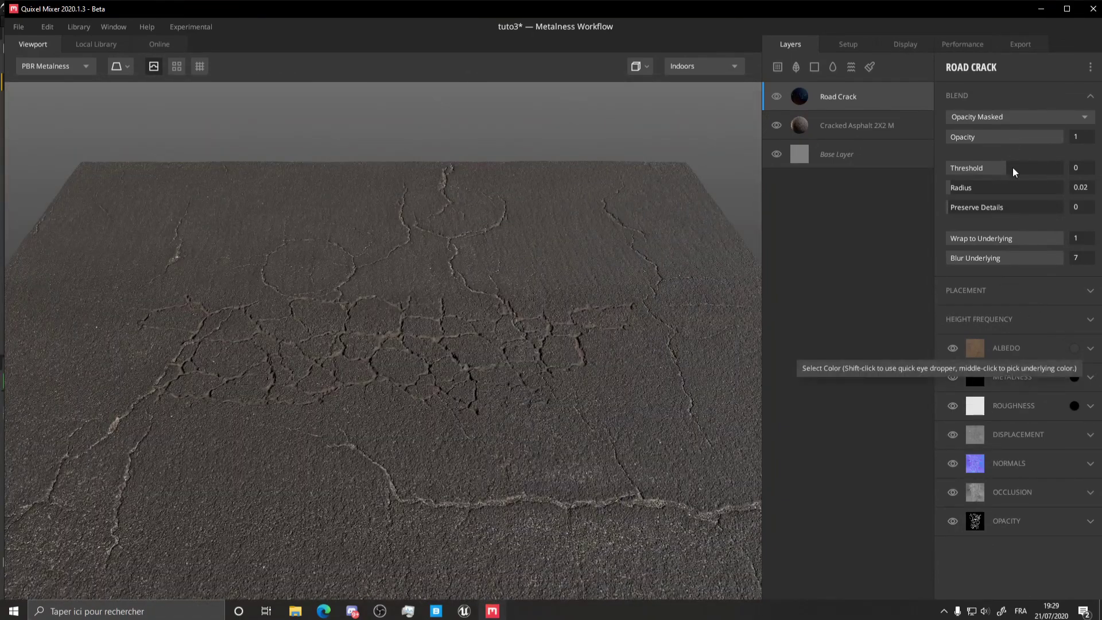
Set the Road Crack layer's blend mode to From Below with a threshold of 0.448
mouse_move(1006, 170)
mouse_down()
mouse_move(1034, 169)
mouse_move(992, 168)
mouse_up()
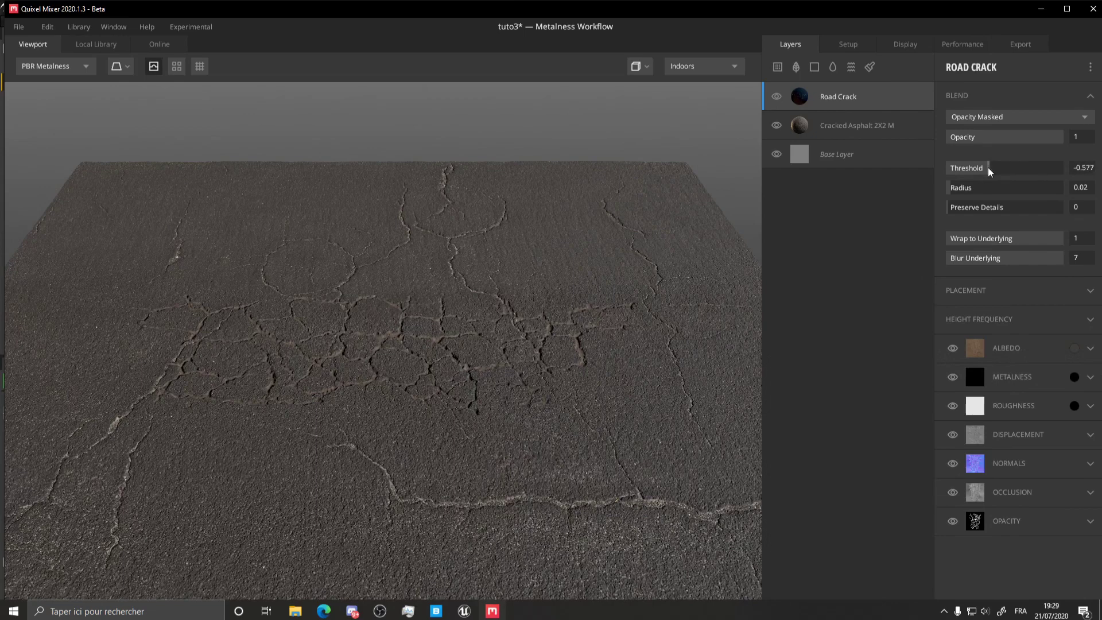
click(1004, 117)
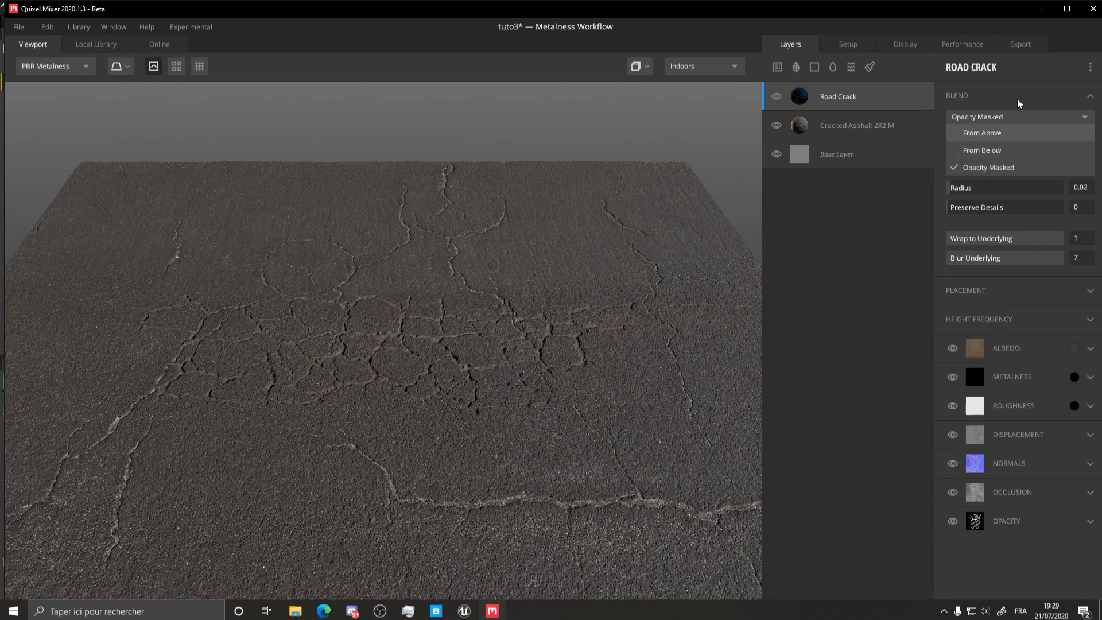
click(998, 112)
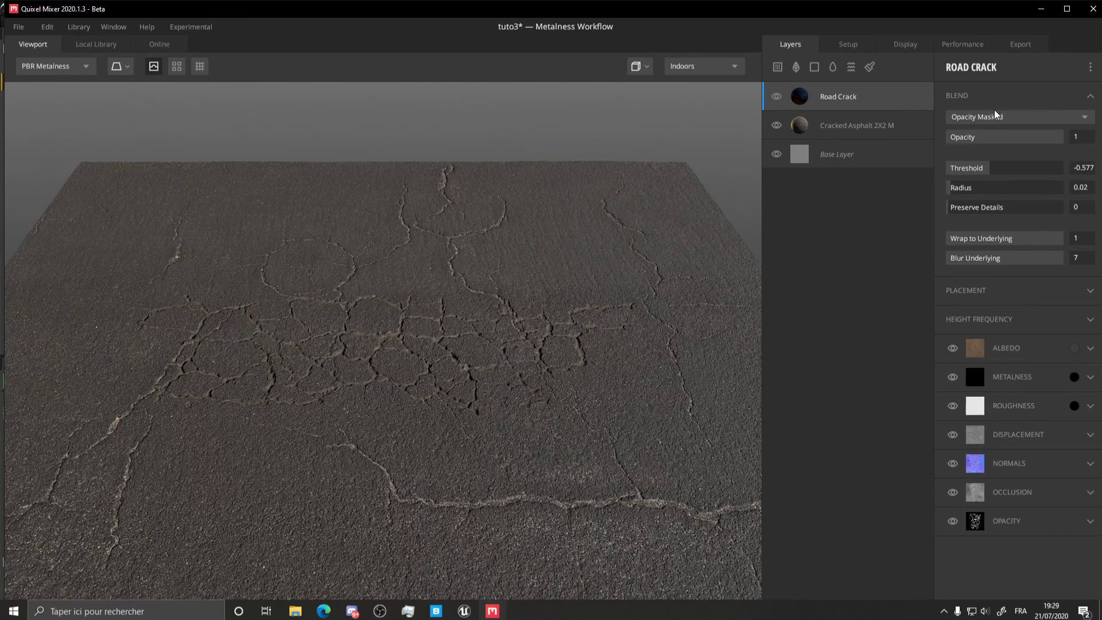
click(996, 114)
click(1002, 147)
mouse_move(1001, 168)
mouse_down()
mouse_move(1038, 174)
mouse_move(1019, 171)
mouse_up()
Adjust the Road Crack layer's freeform placement to scale 3.203, Offset Y 0.458 and rotation -17.01
click(969, 296)
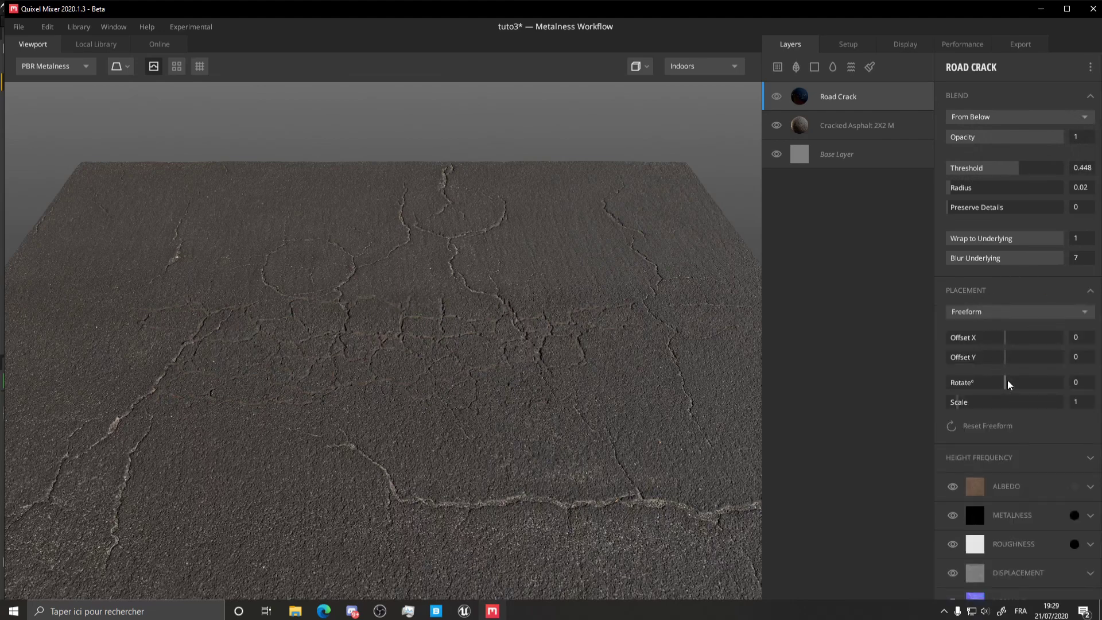
drag(960, 403, 984, 403)
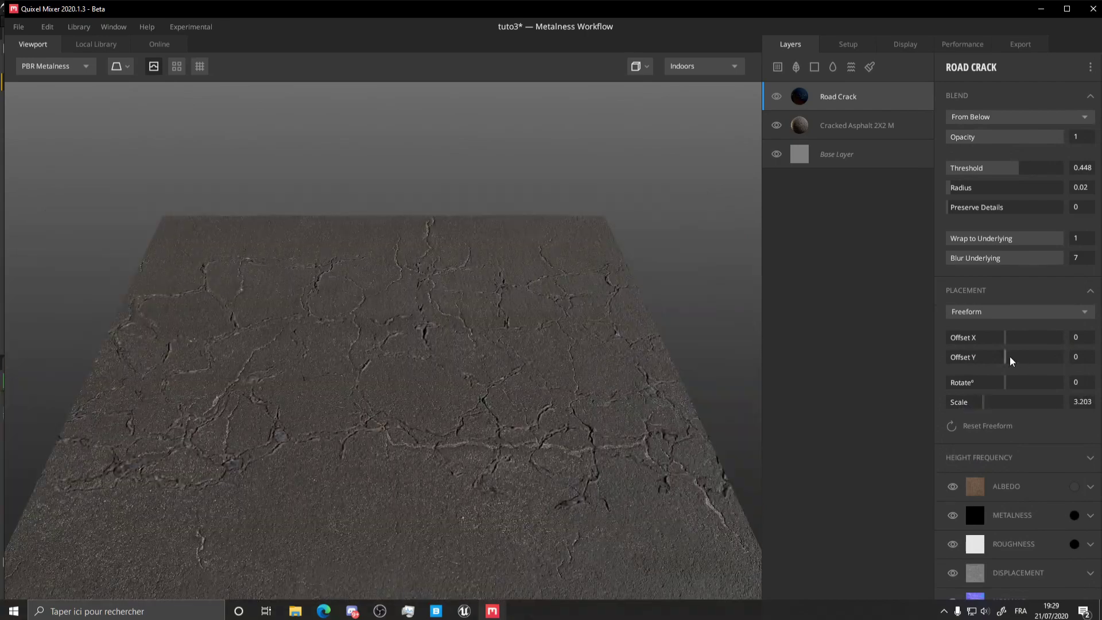
mouse_move(1007, 364)
mouse_down()
mouse_move(1031, 362)
mouse_move(1026, 383)
mouse_move(1000, 383)
mouse_up()
Duplicate the Road Crack layer and shift the copy's placement to Offset X -0.234 and Offset Y 1
right_click(866, 94)
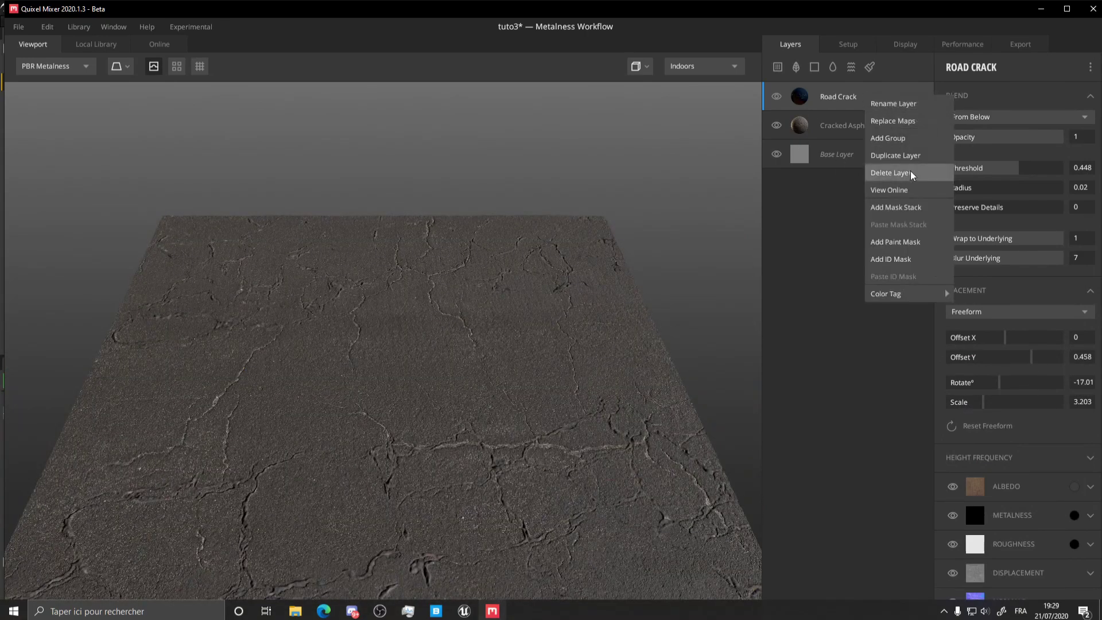
click(884, 160)
drag(1005, 337, 1069, 362)
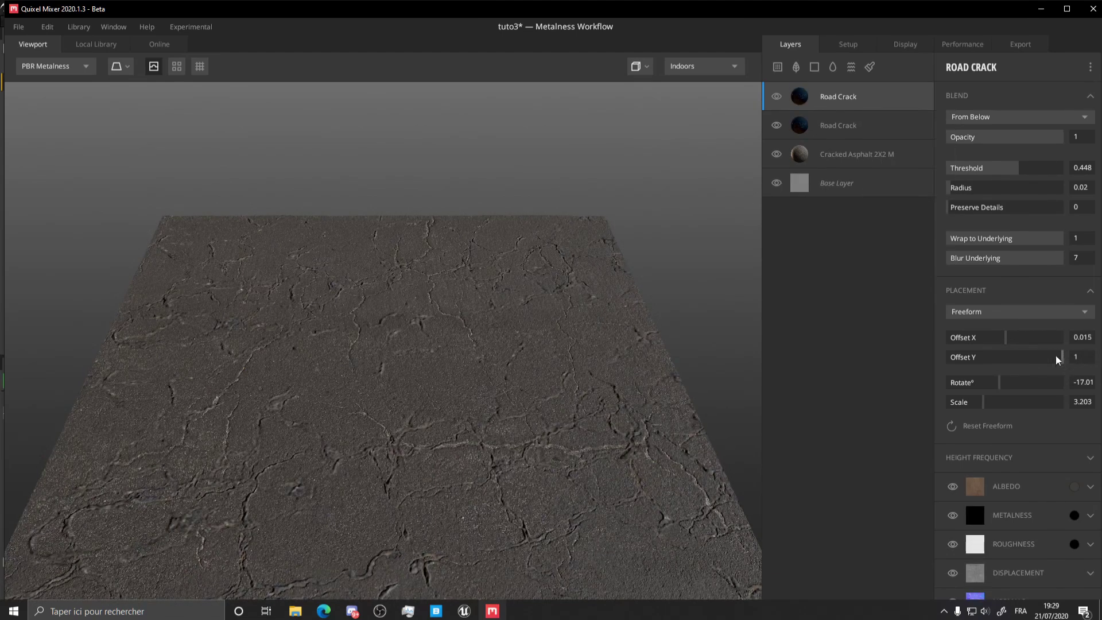
drag(1012, 334, 992, 333)
scroll(525, 238, down, 3)
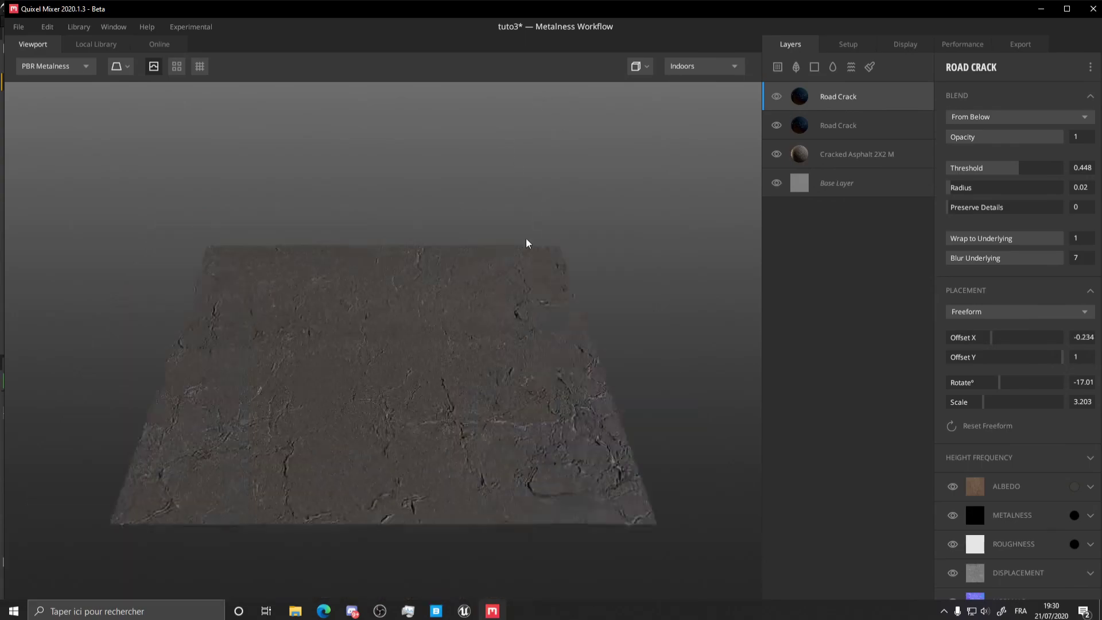
scroll(498, 220, up, 6)
scroll(497, 224, down, 5)
scroll(517, 214, up, 7)
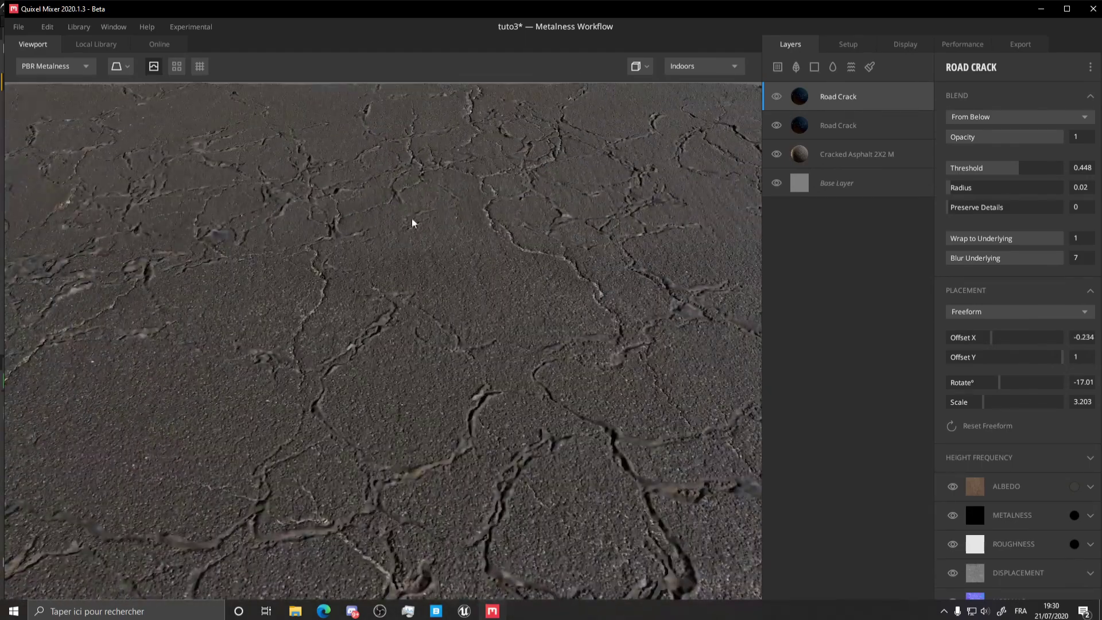
Add a liquid layer above the Road Crack layers and set its surface threshold to 0.388
click(833, 67)
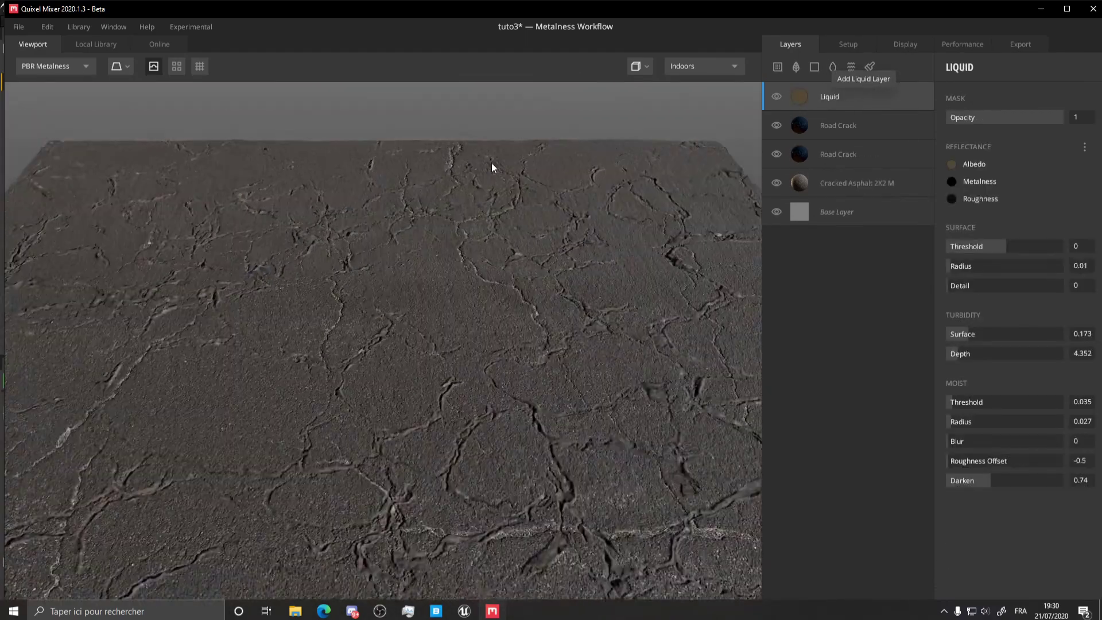
drag(1021, 246, 1017, 250)
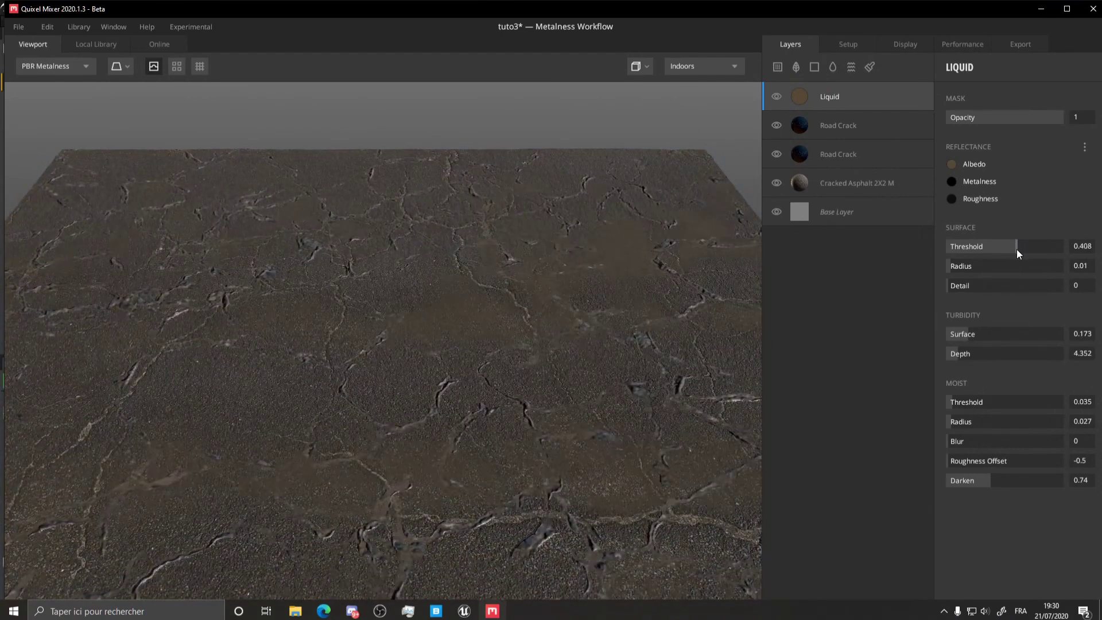
scroll(453, 309, down, 2)
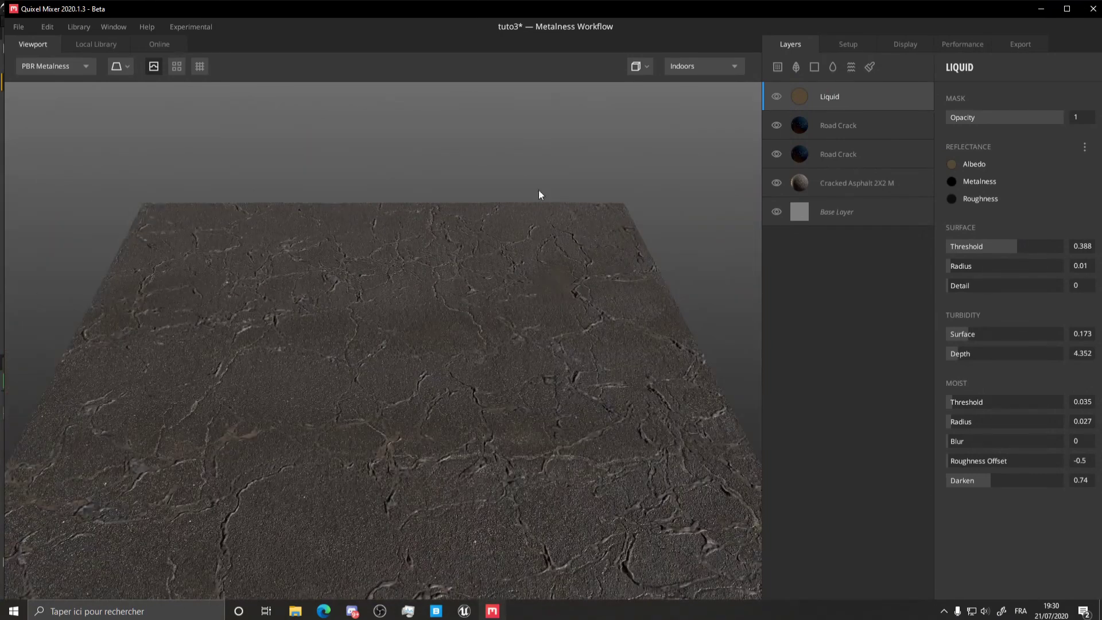
Group the Liquid layer, both Road Crack layers and the Cracked Asphalt layer, leaving out the Base Layer
shift+click(845, 180)
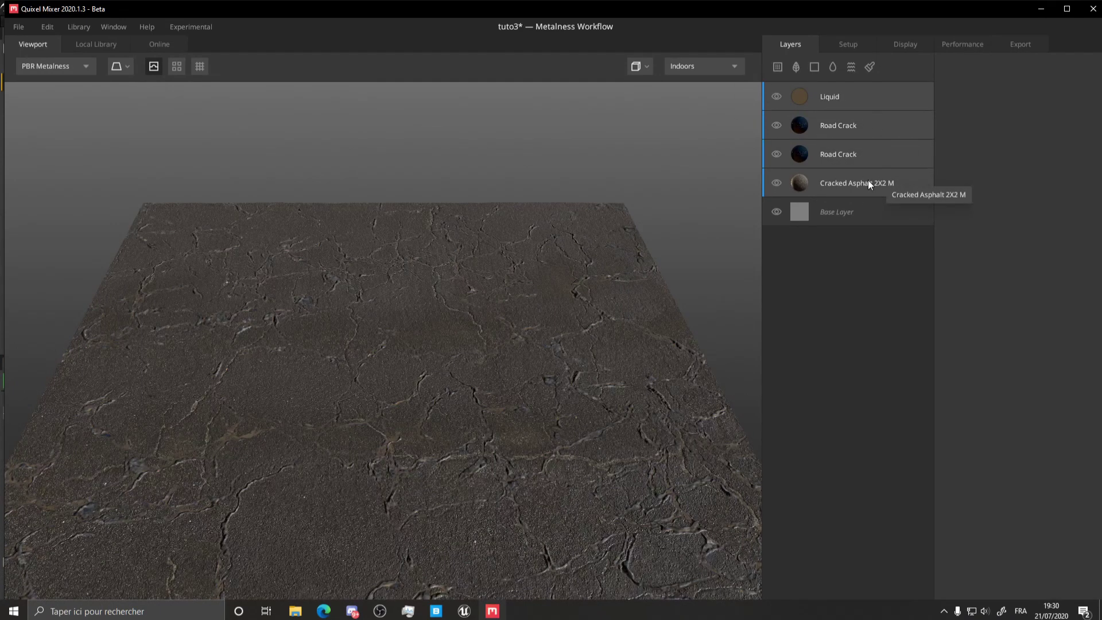
right_click(849, 154)
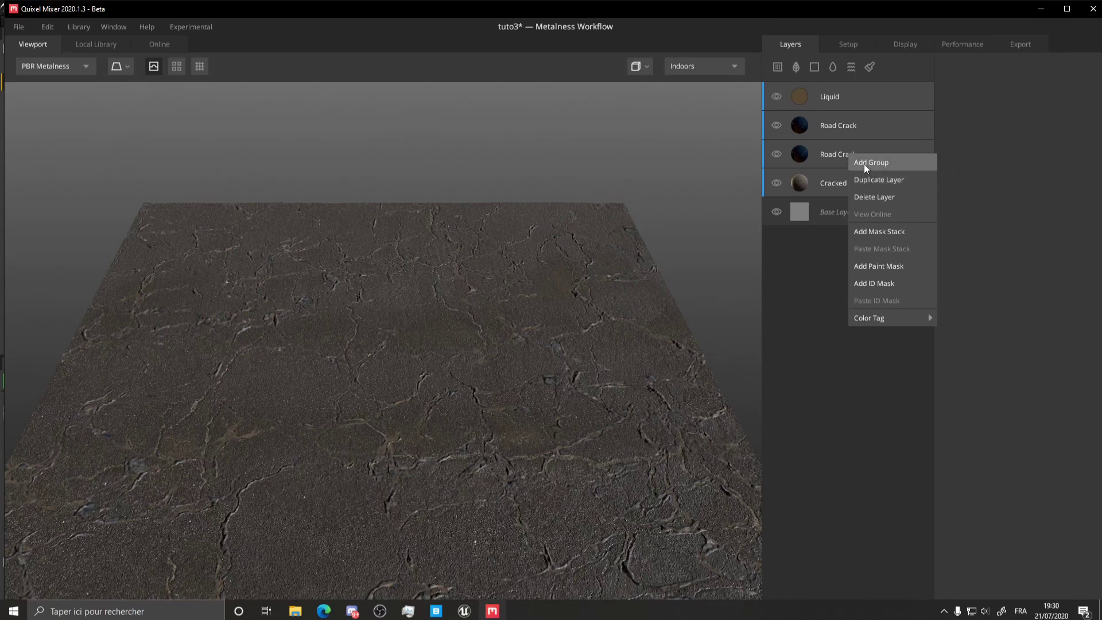
click(864, 163)
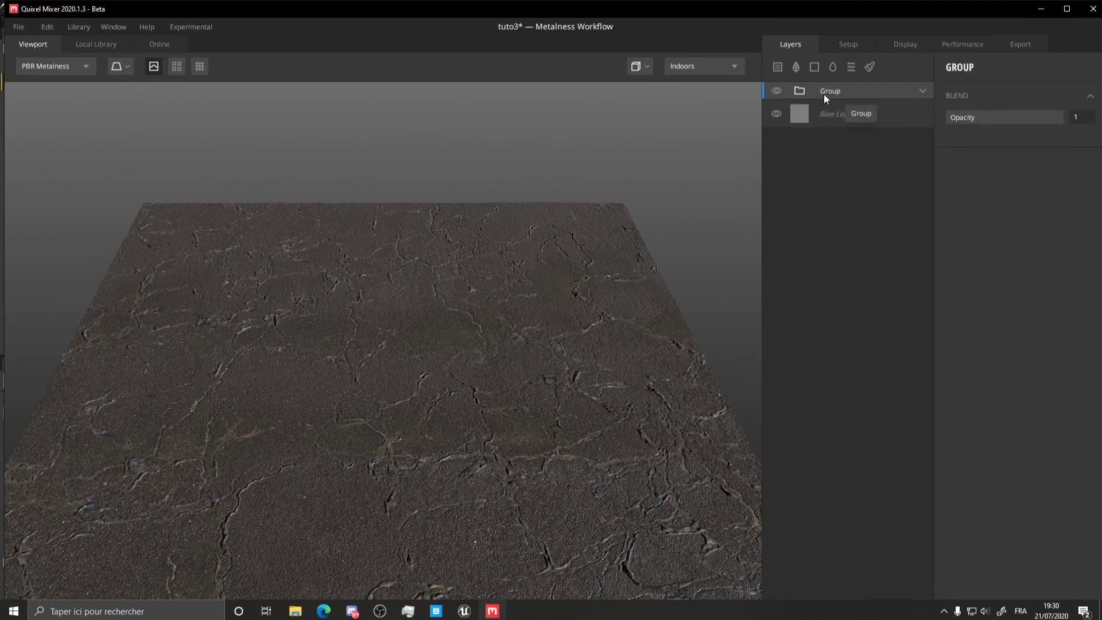
scroll(517, 197, down, 3)
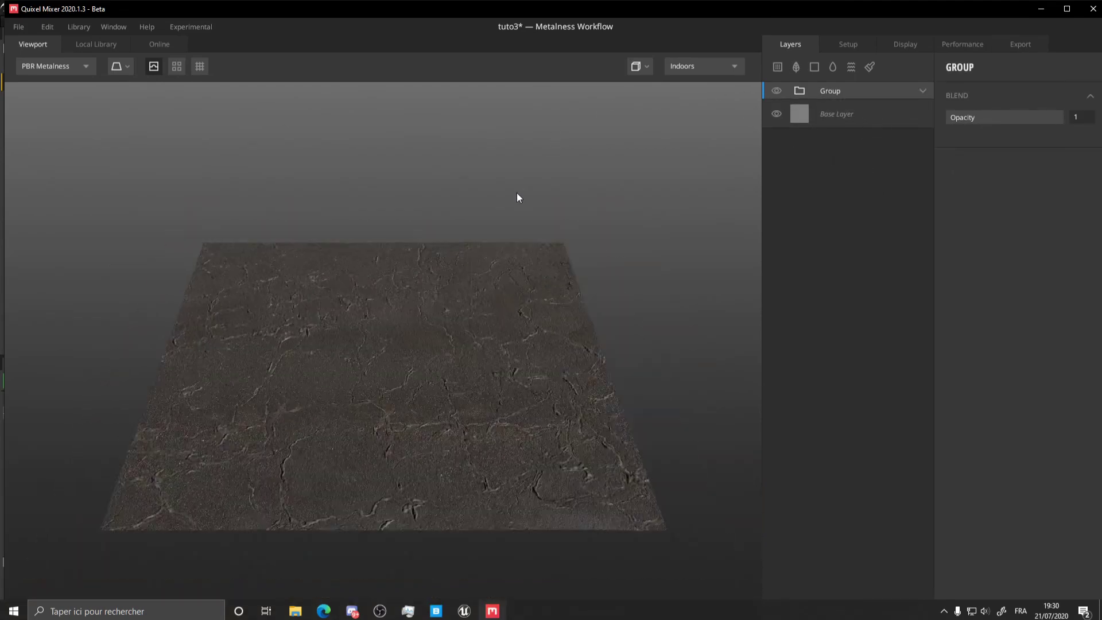
scroll(518, 198, up, 3)
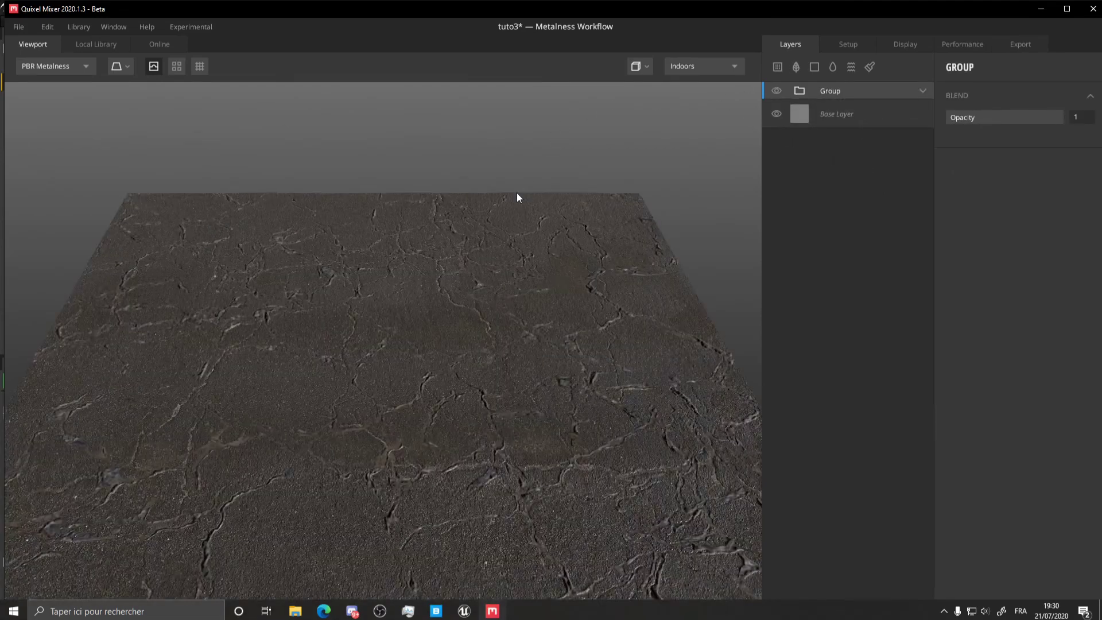
Add Road Asphalt from the local library above the group and put a noise layer on top of it
click(97, 45)
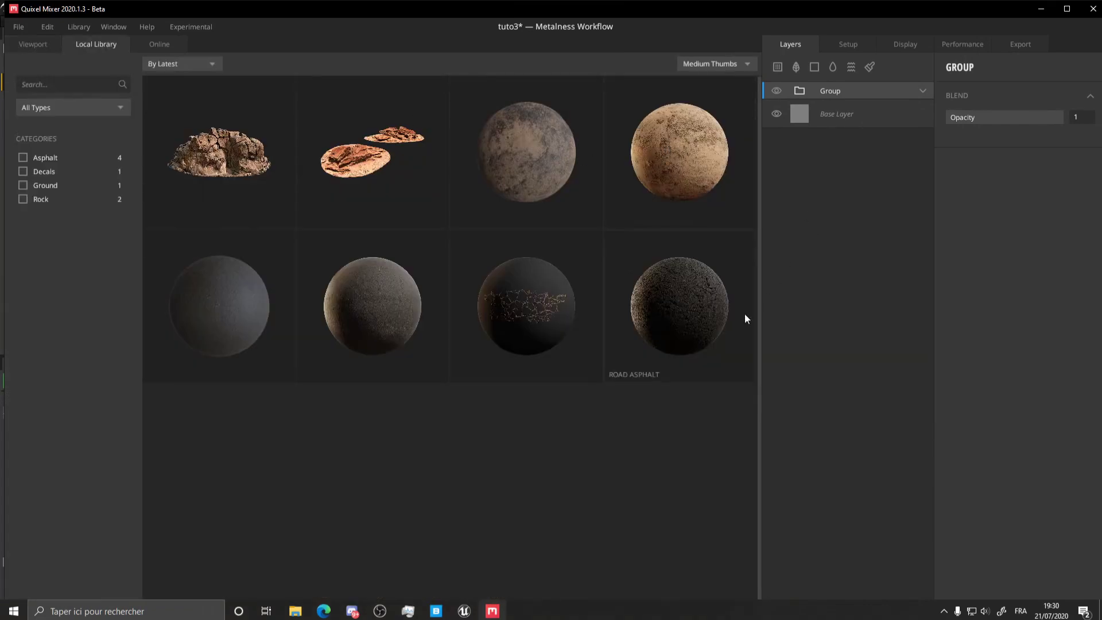
click(713, 325)
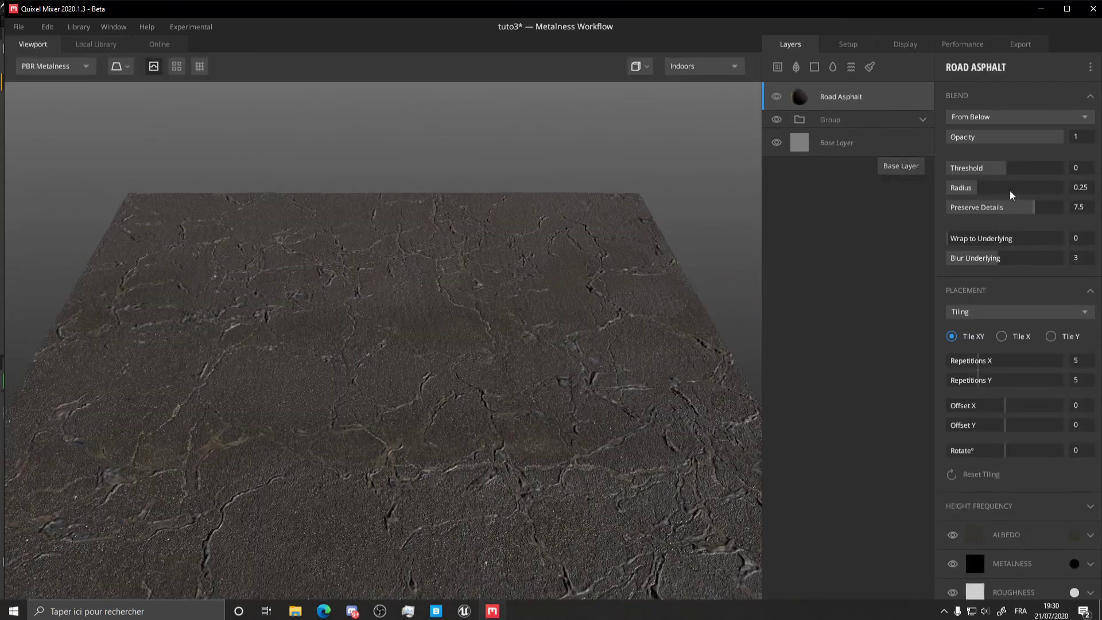
click(849, 67)
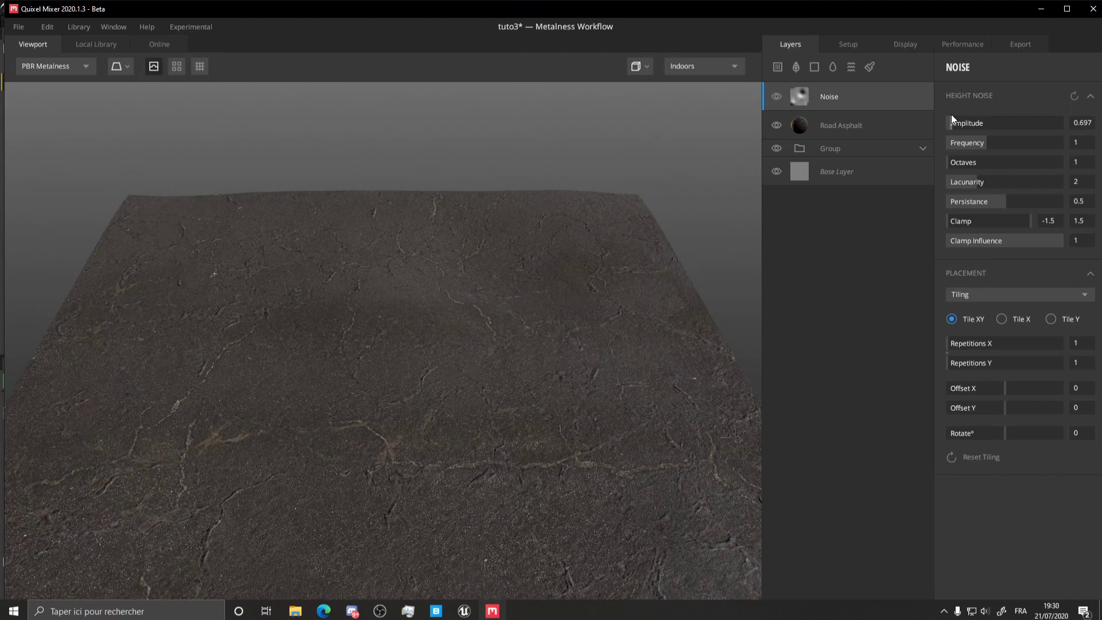
Add another liquid layer above the Noise layer and set its surface threshold to 0.488
click(833, 67)
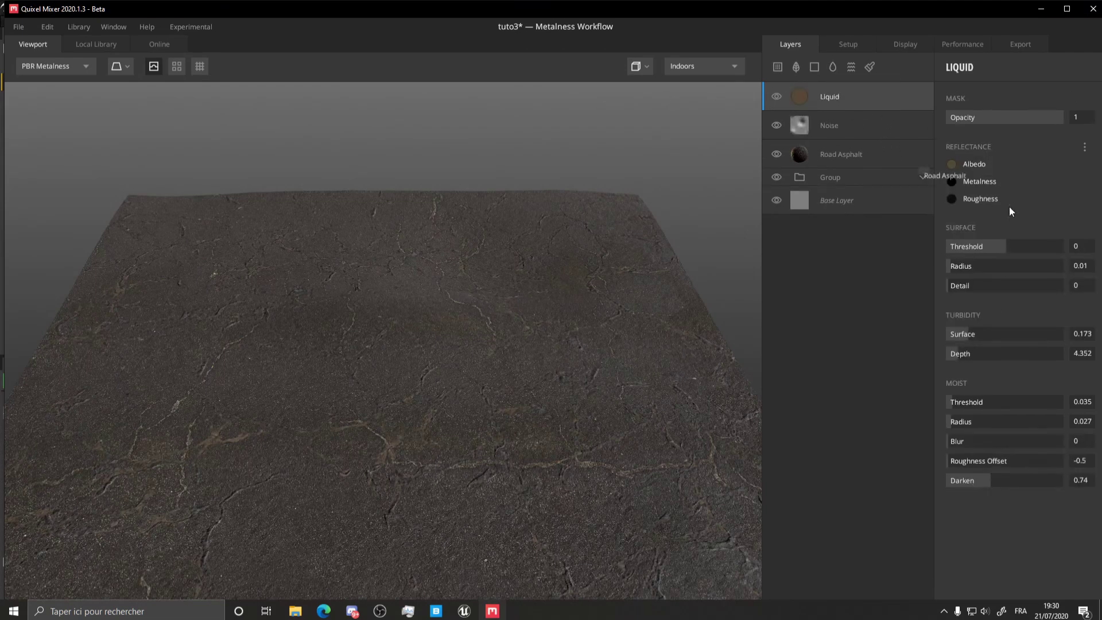
drag(993, 246, 1018, 245)
scroll(528, 209, down, 3)
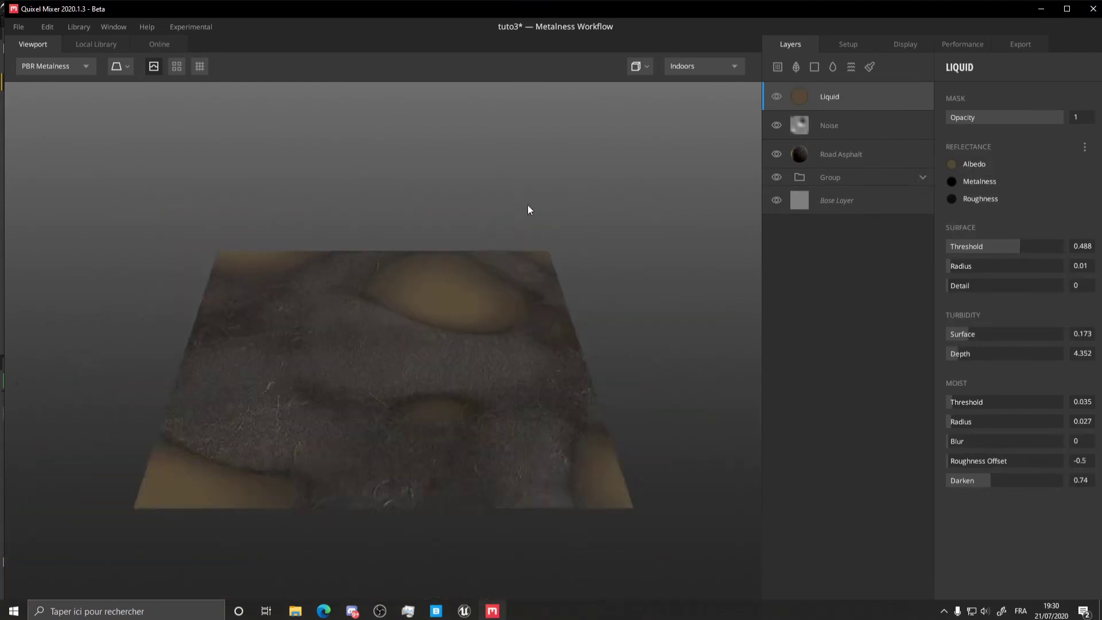
scroll(501, 237, up, 3)
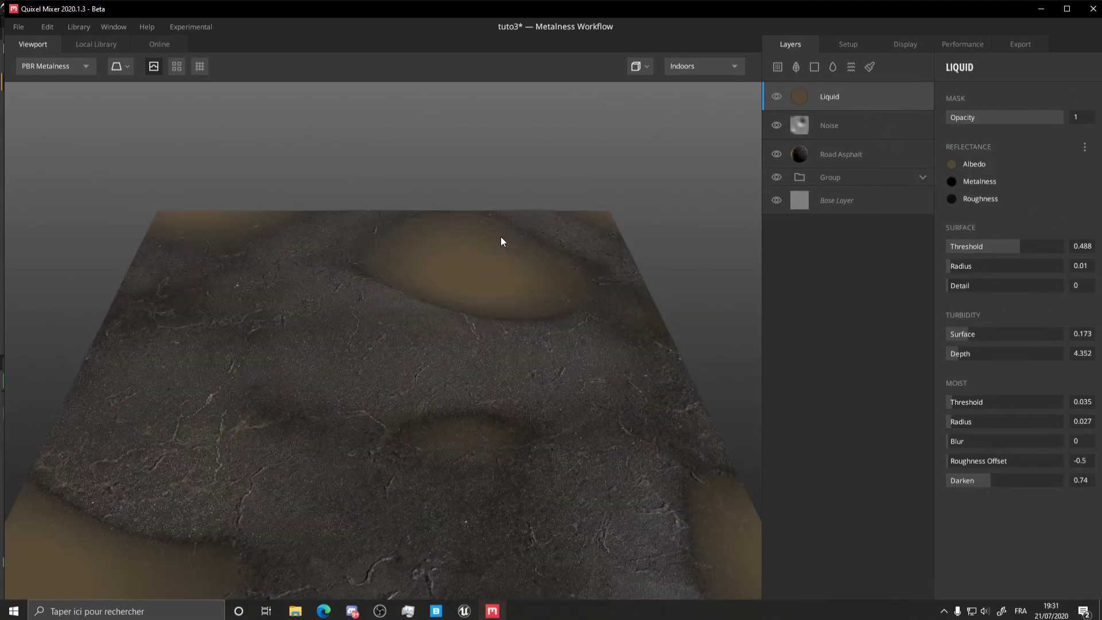
Add the tan, sandy-looking surface from the local library as a layer above the top Liquid layer
click(86, 43)
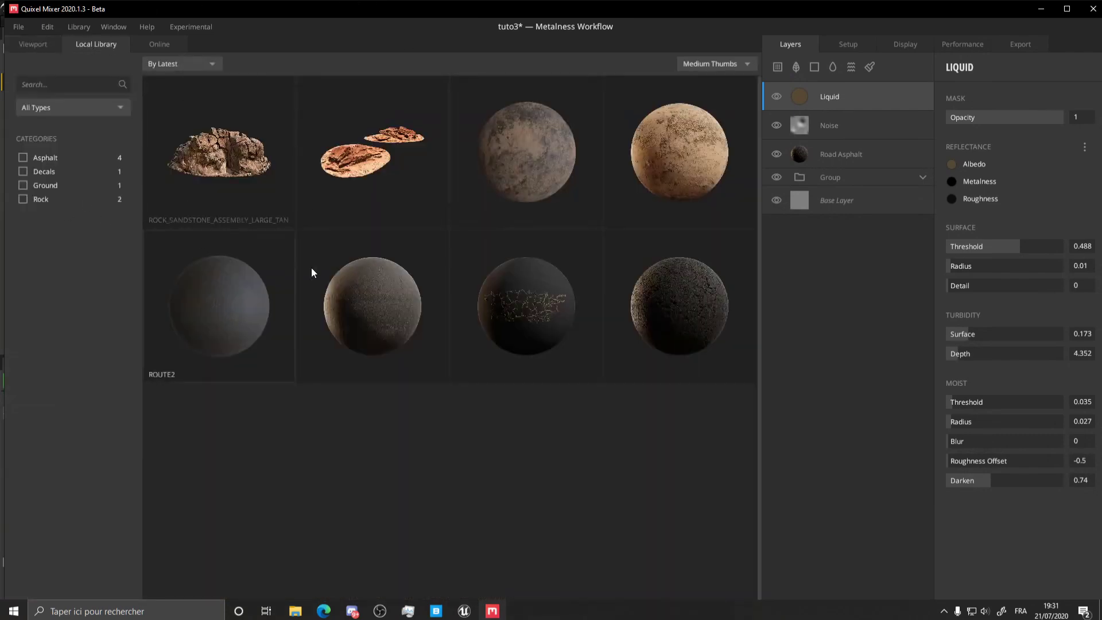
click(681, 161)
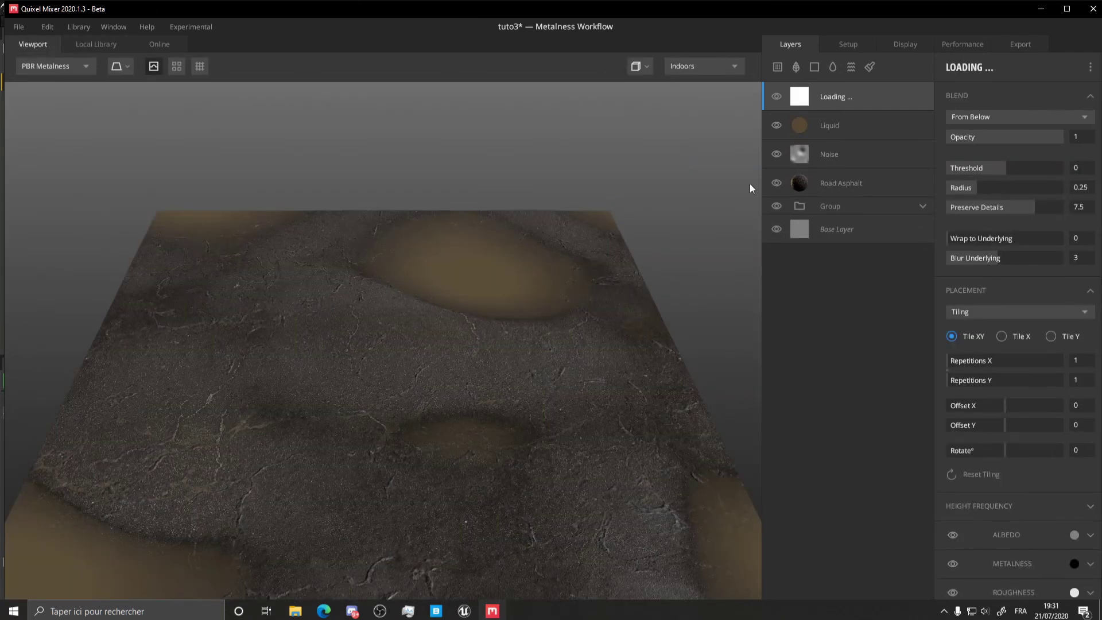
Move the Dry Mud Floor layer beneath the top Liquid layer and set its blend threshold to 0.607
drag(831, 92, 823, 115)
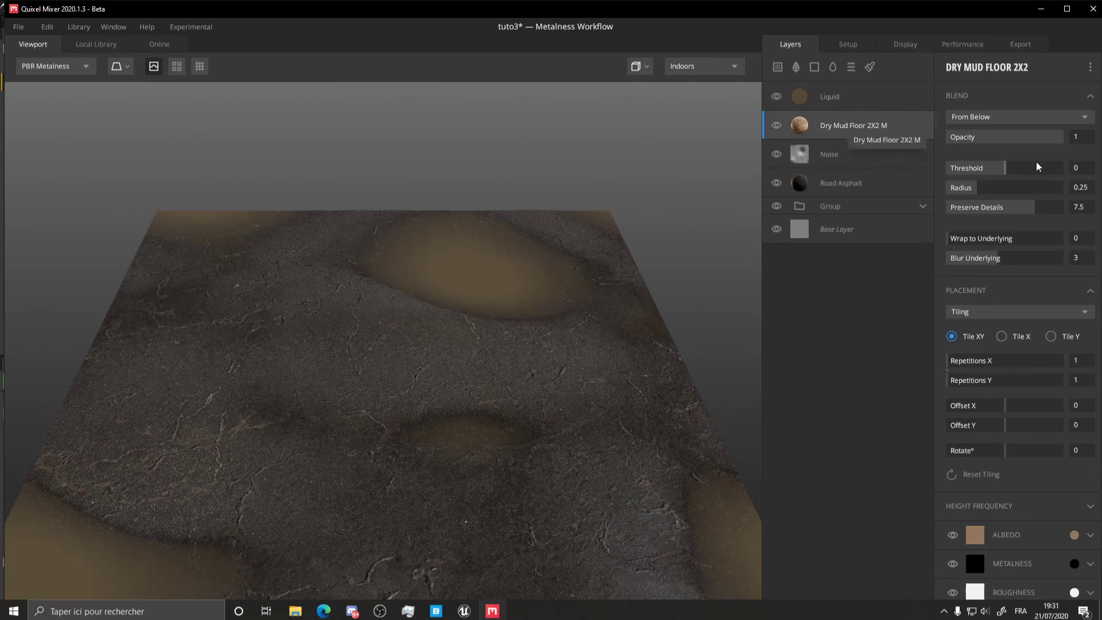
drag(1018, 171, 1026, 165)
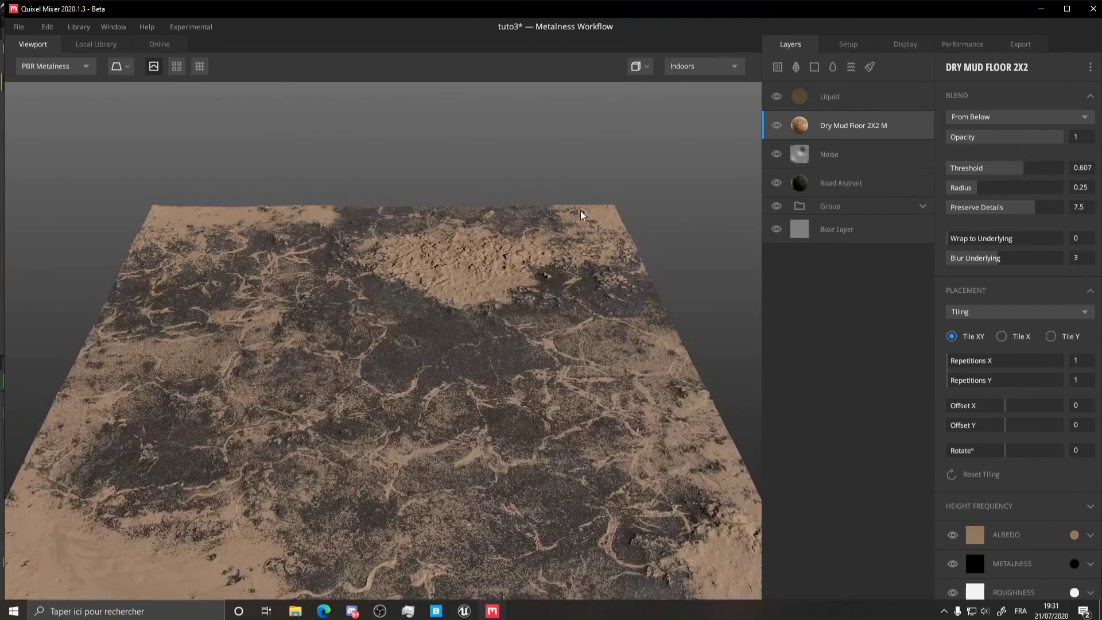
drag(581, 215, 404, 252)
scroll(521, 283, down, 4)
middle_drag(524, 235, 448, 304)
scroll(469, 290, down, 5)
scroll(480, 279, up, 5)
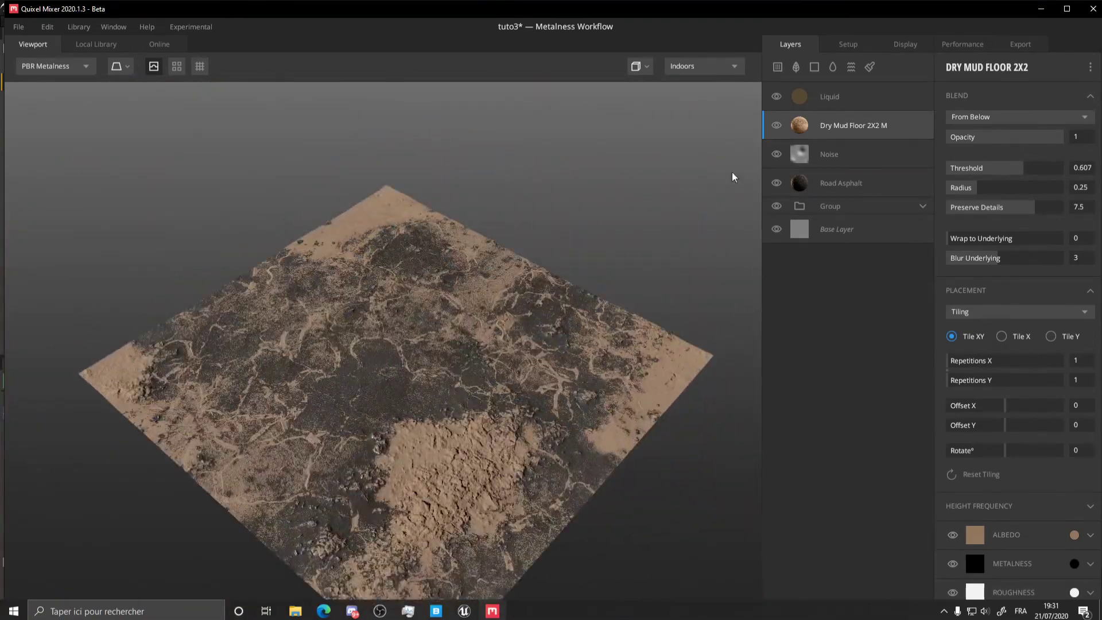
Group the Liquid, Dry Mud Floor, Noise and Road Asphalt layers above the existing group
click(849, 181)
shift+click(841, 99)
right_click(853, 115)
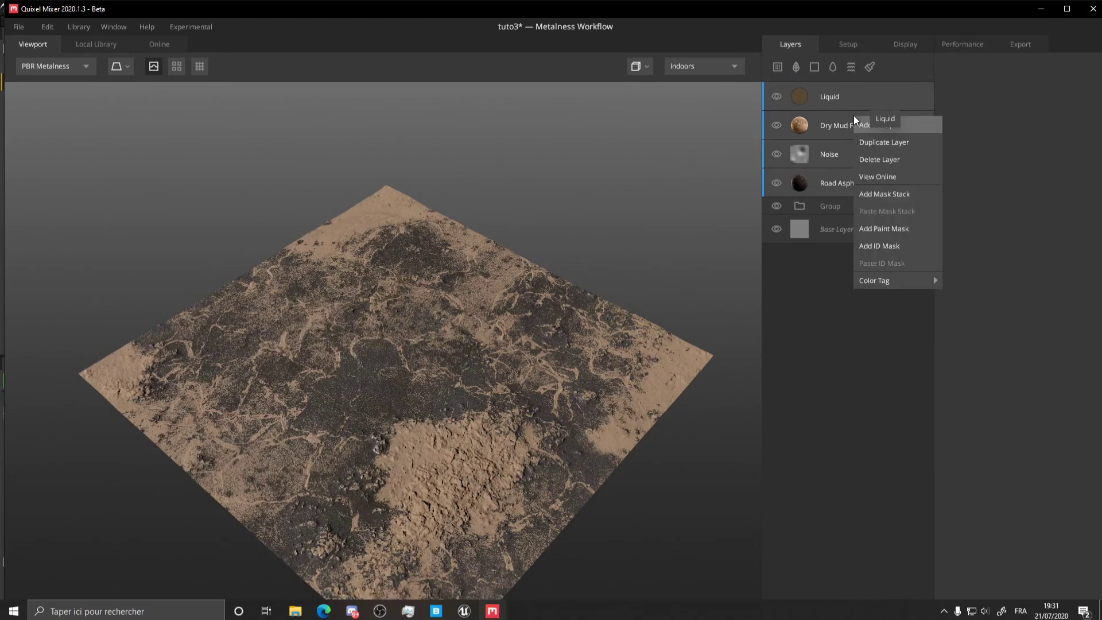
click(874, 124)
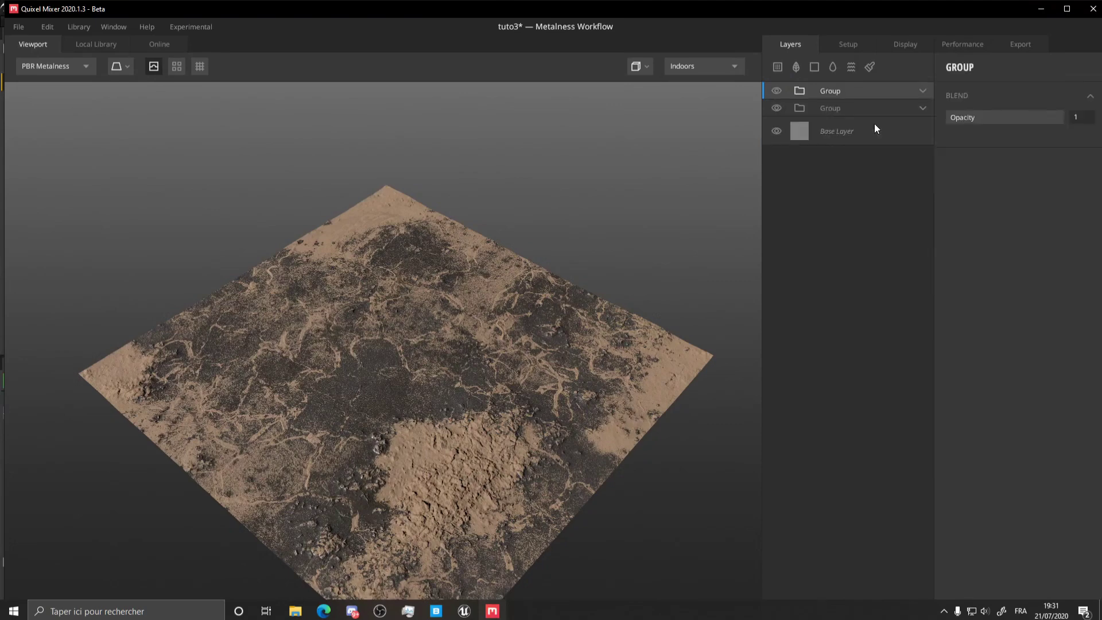
Hide the upper group so that only the cracked asphalt group shows, and select the lower group
click(776, 91)
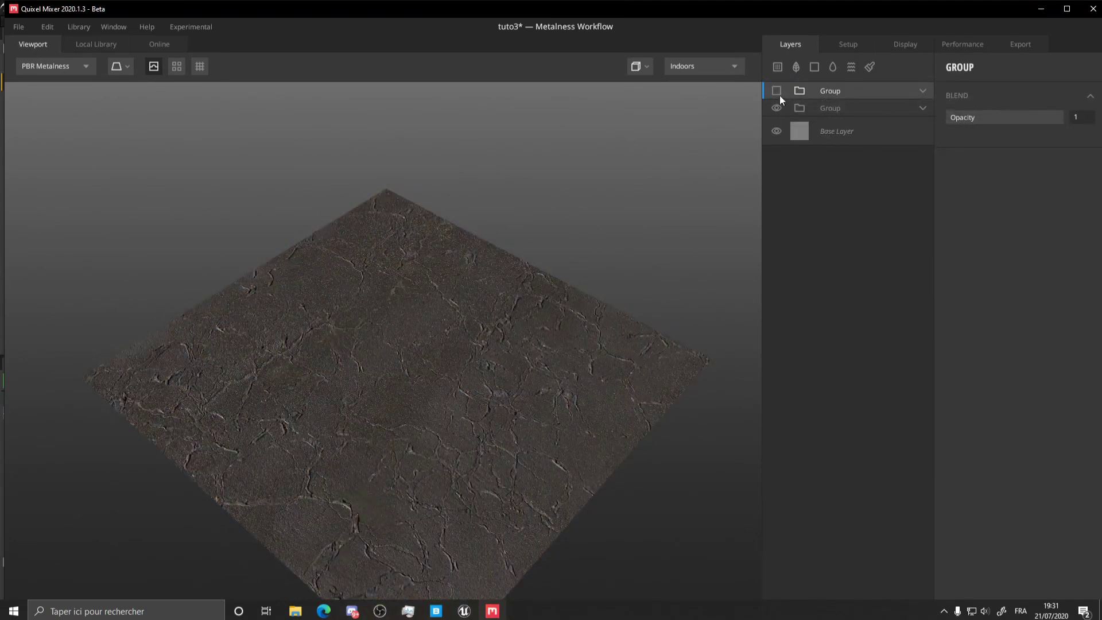
click(778, 93)
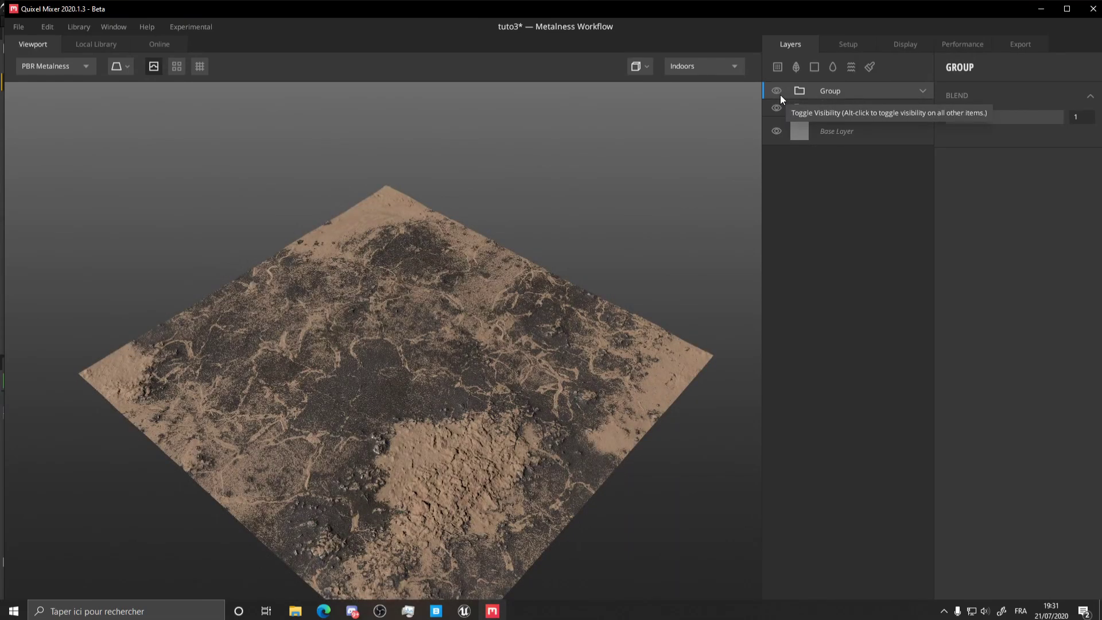
click(777, 91)
scroll(410, 256, up, 5)
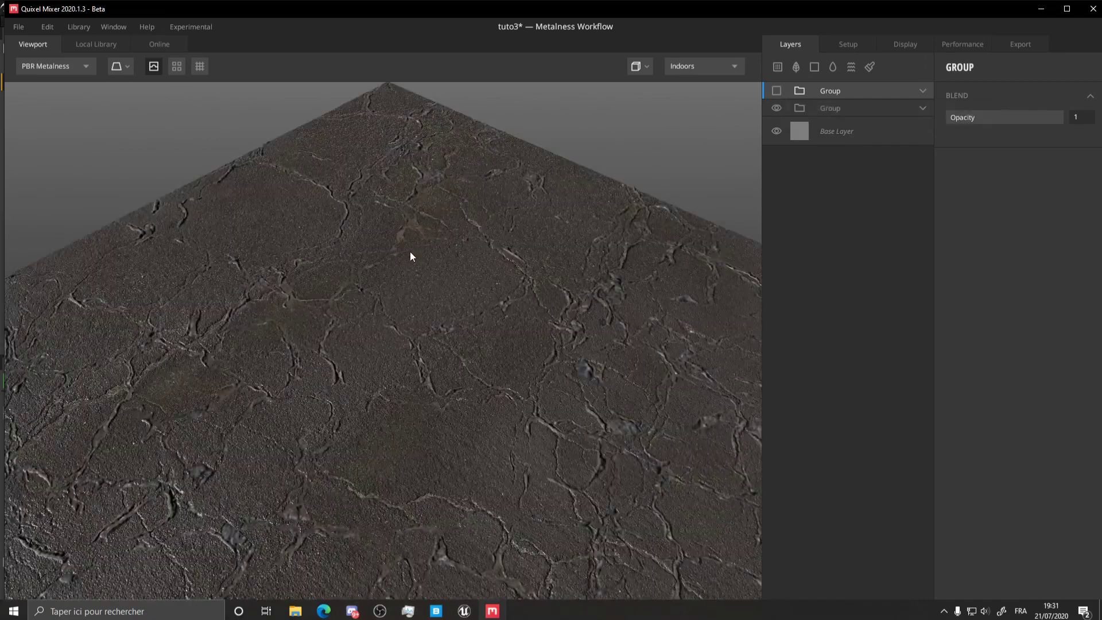
click(845, 107)
Export the mix to the library as tuto3 in the Asphalt category, and open the Mixer surfaces in Quixel Bridge
click(1021, 43)
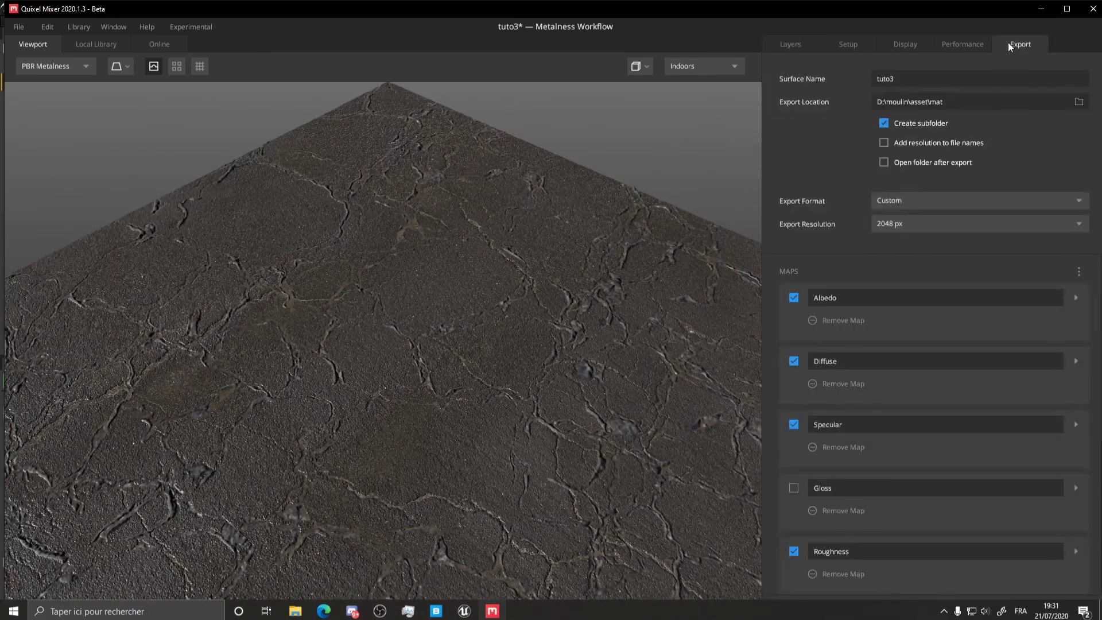
scroll(930, 404, down, 3)
scroll(918, 397, up, 3)
scroll(873, 393, down, 3)
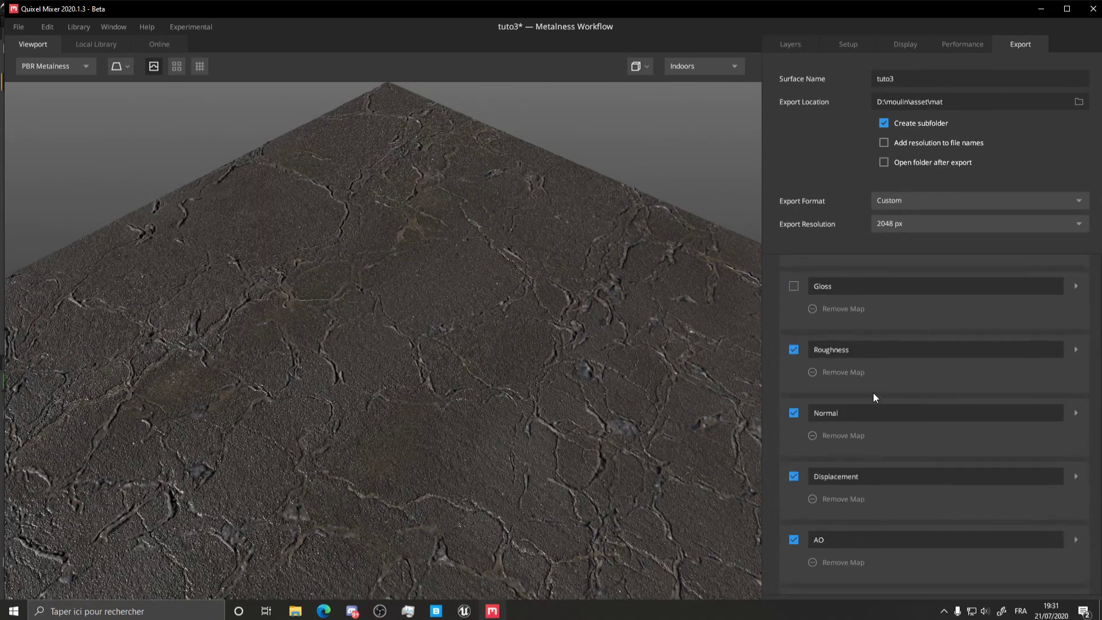
scroll(384, 341, up, 2)
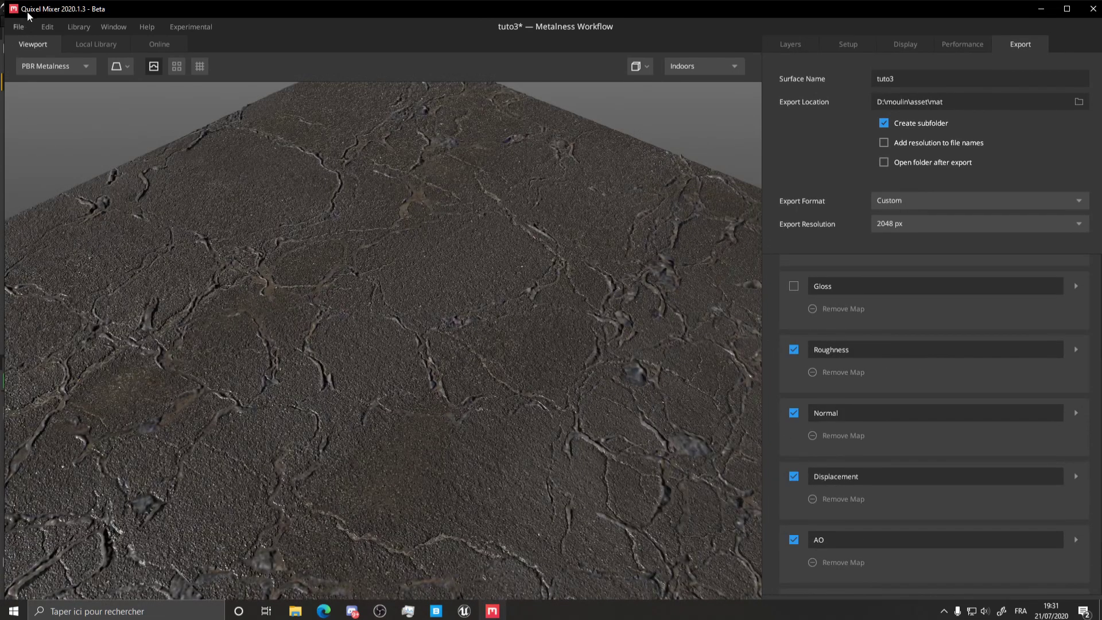
click(20, 26)
click(54, 159)
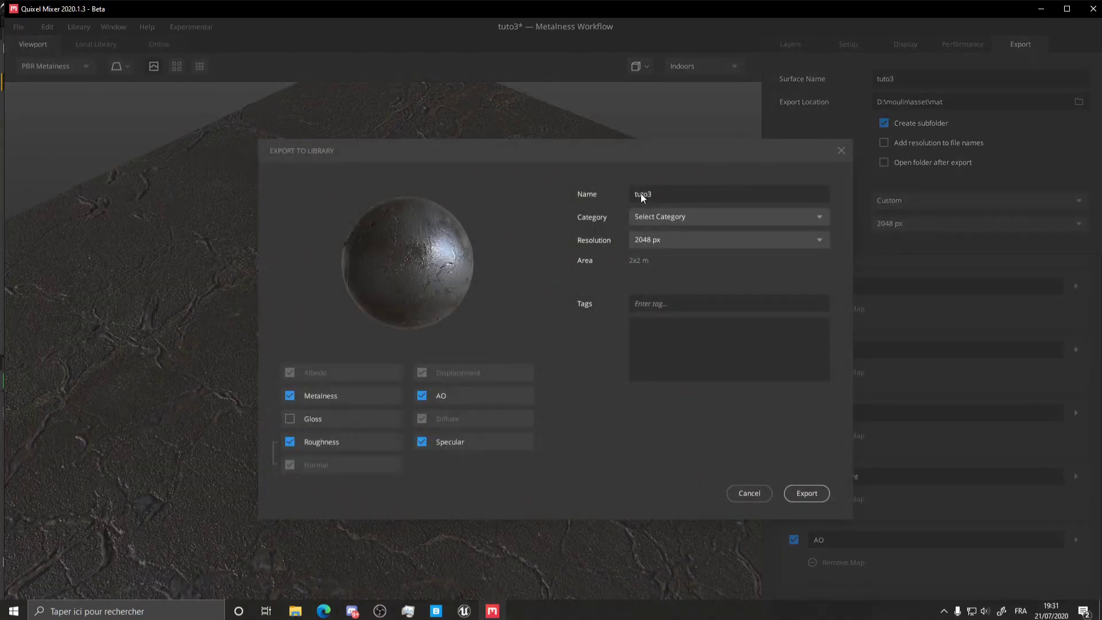
click(665, 217)
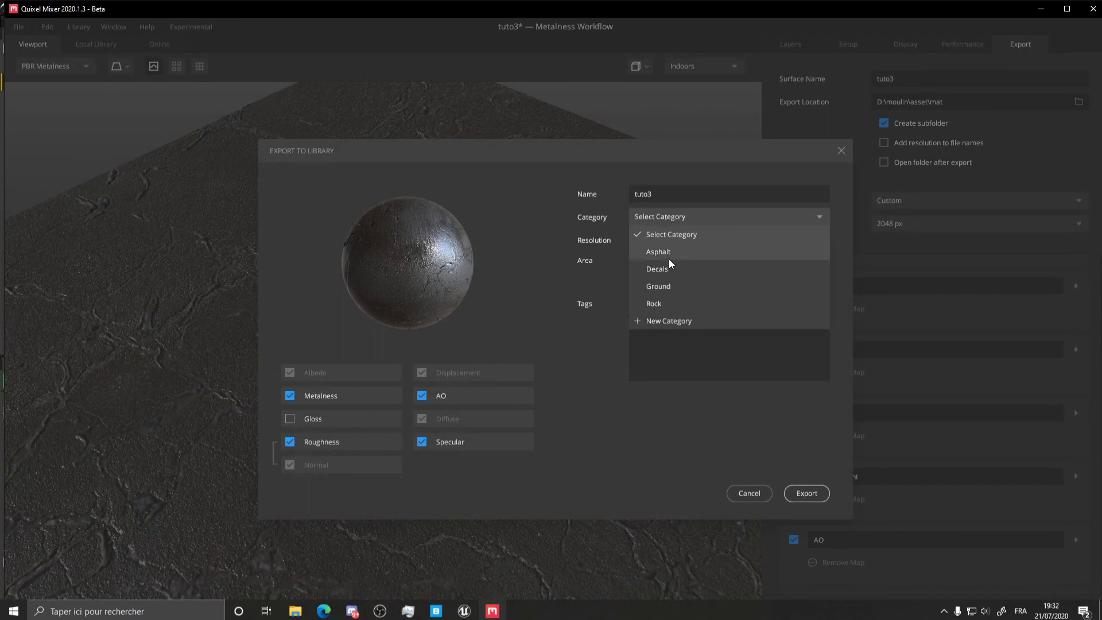
click(654, 253)
click(813, 495)
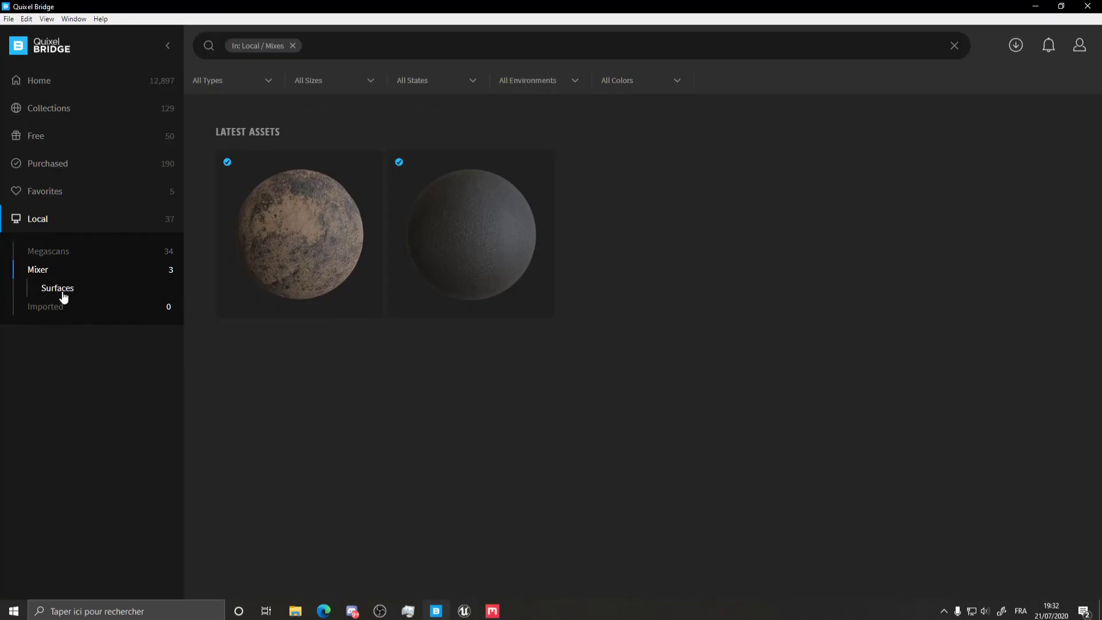
click(64, 290)
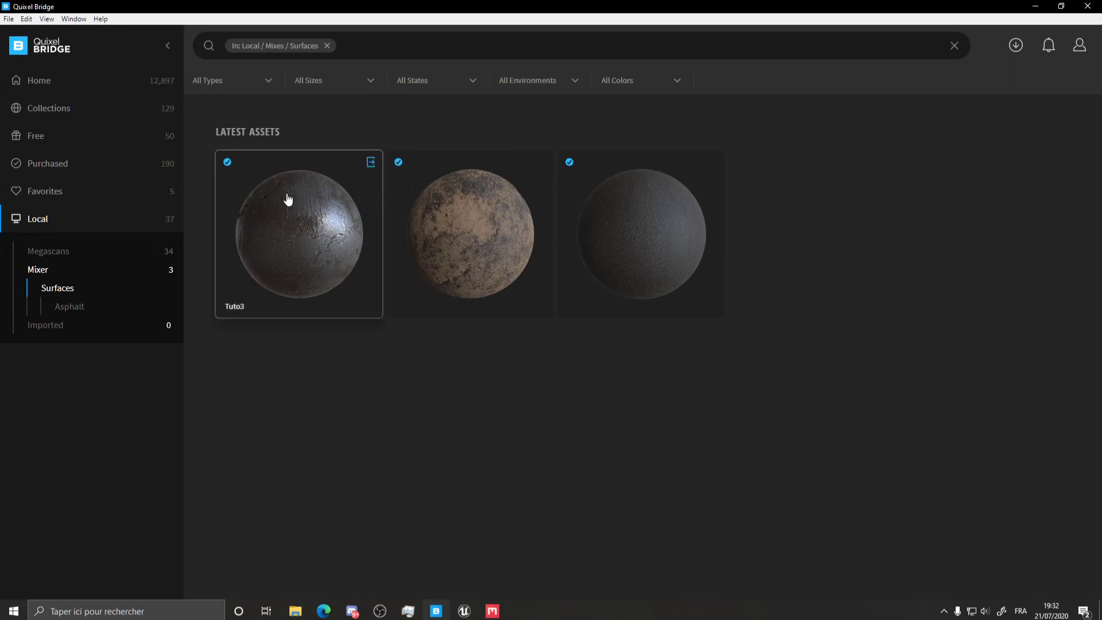
Back in Quixel Mixer, show the upper group again and export the mix to the library as tuto31 in the Asphalt category
click(492, 611)
click(789, 44)
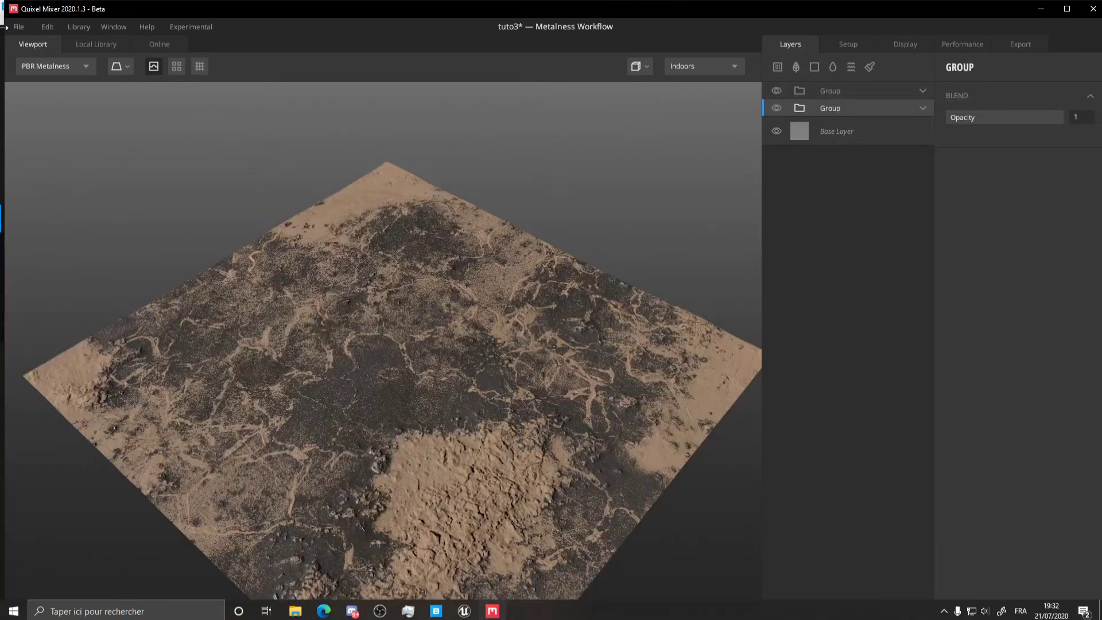
click(18, 26)
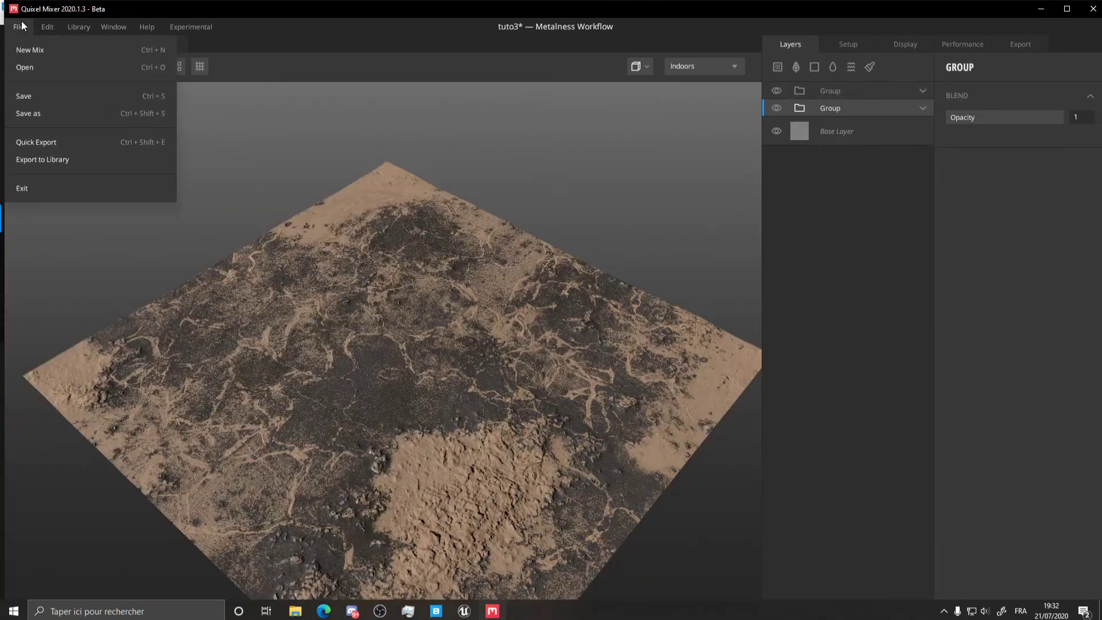
click(47, 155)
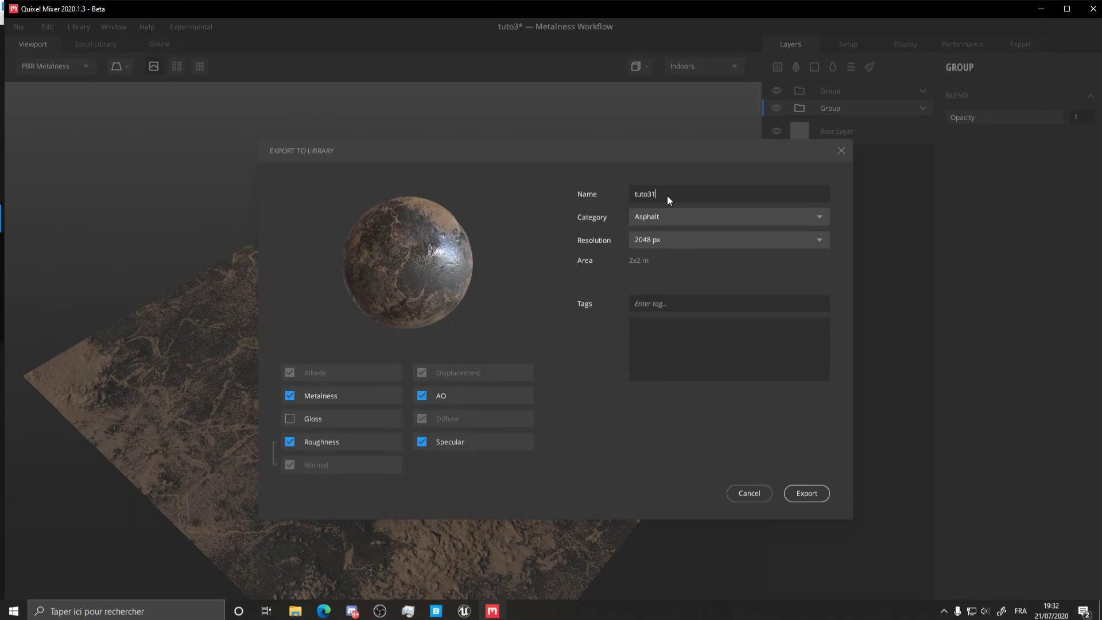
click(801, 494)
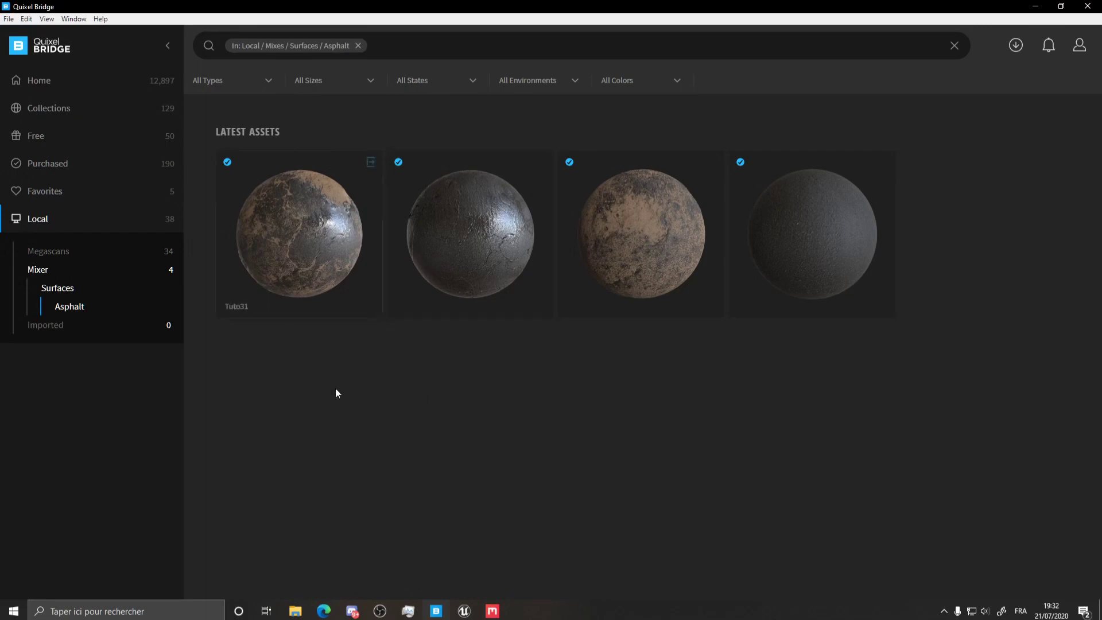
In Quixel Bridge, select the Tuto3 surface and bring up its Unreal Engine export settings
click(465, 251)
scroll(948, 387, down, 3)
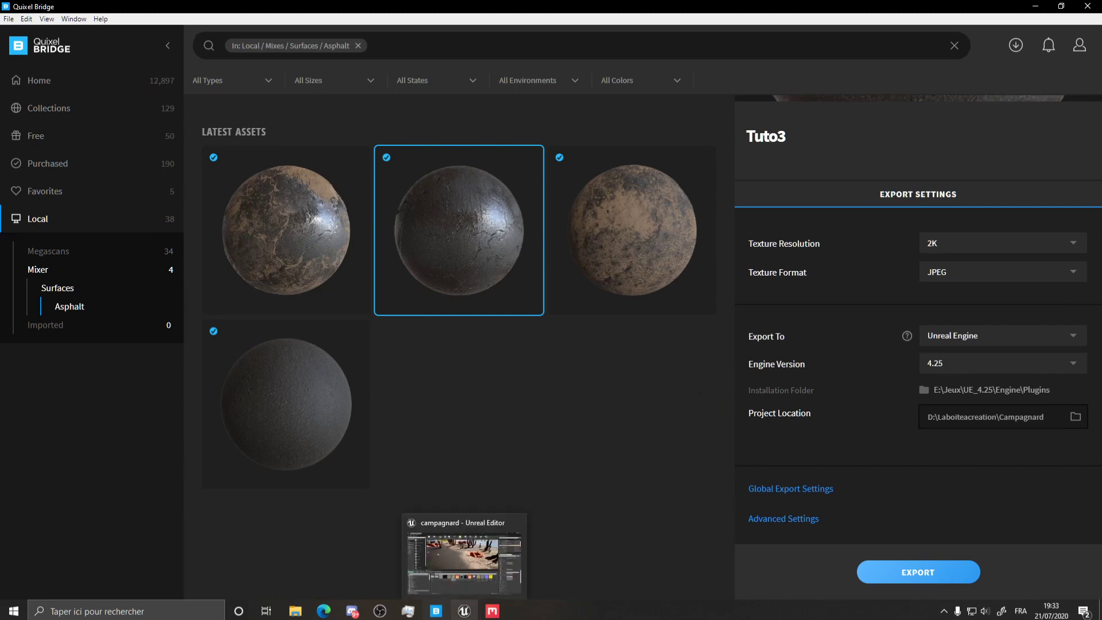
click(471, 616)
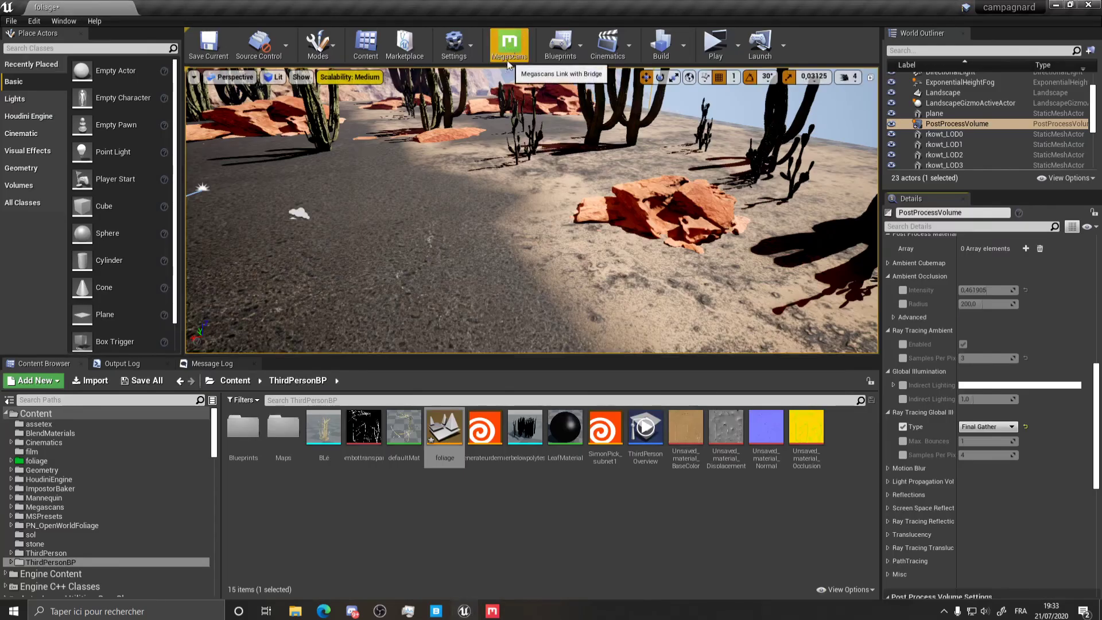
mouse_move(492, 611)
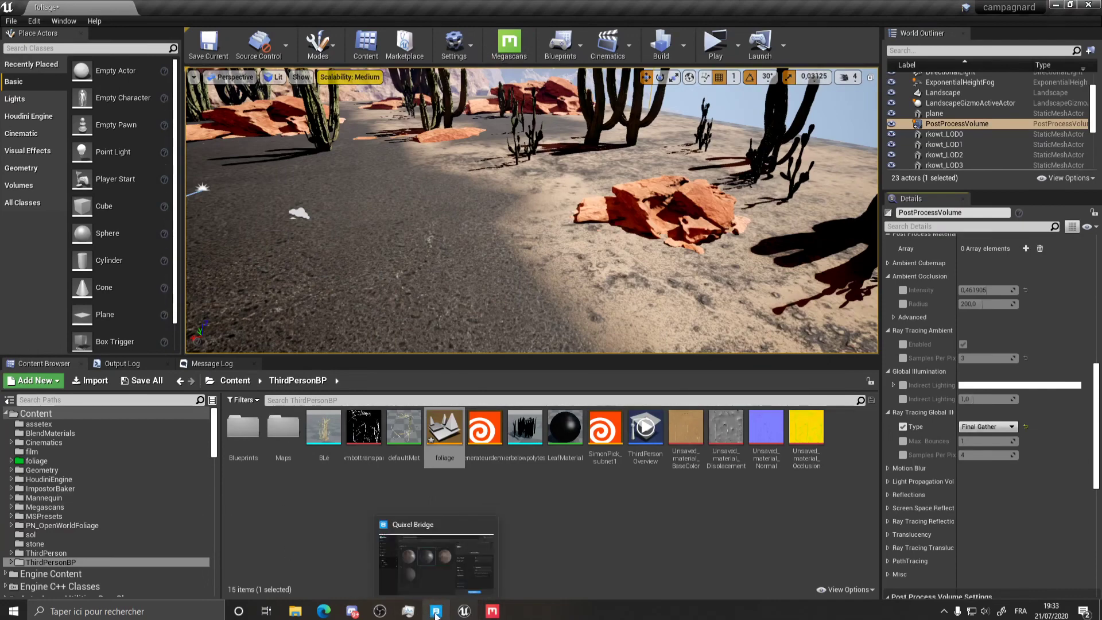
mouse_move(459, 614)
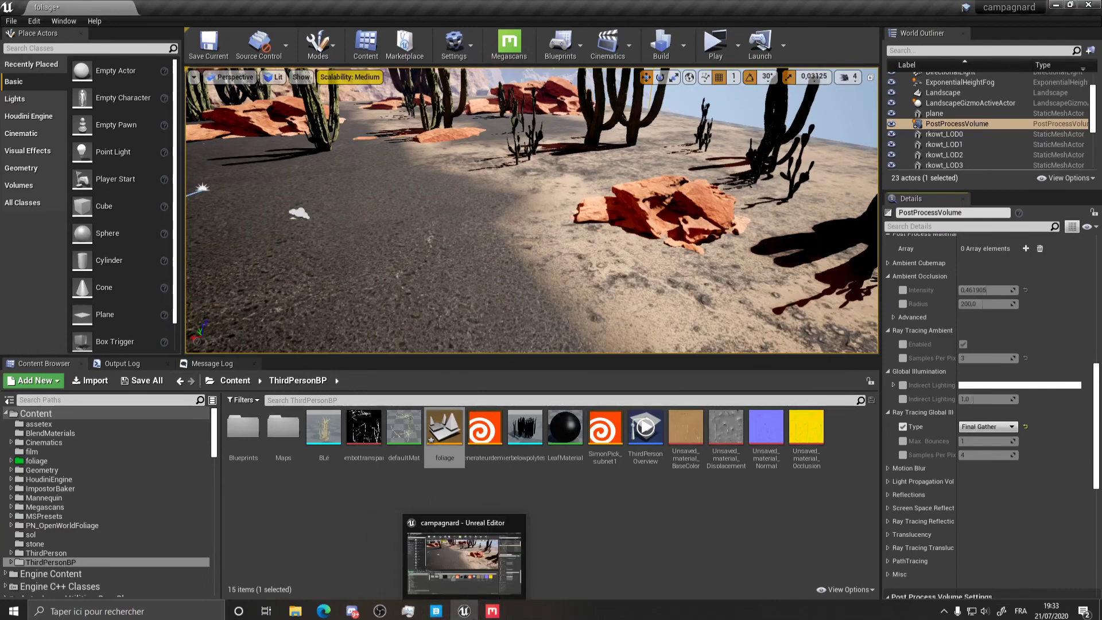
click(493, 611)
click(437, 611)
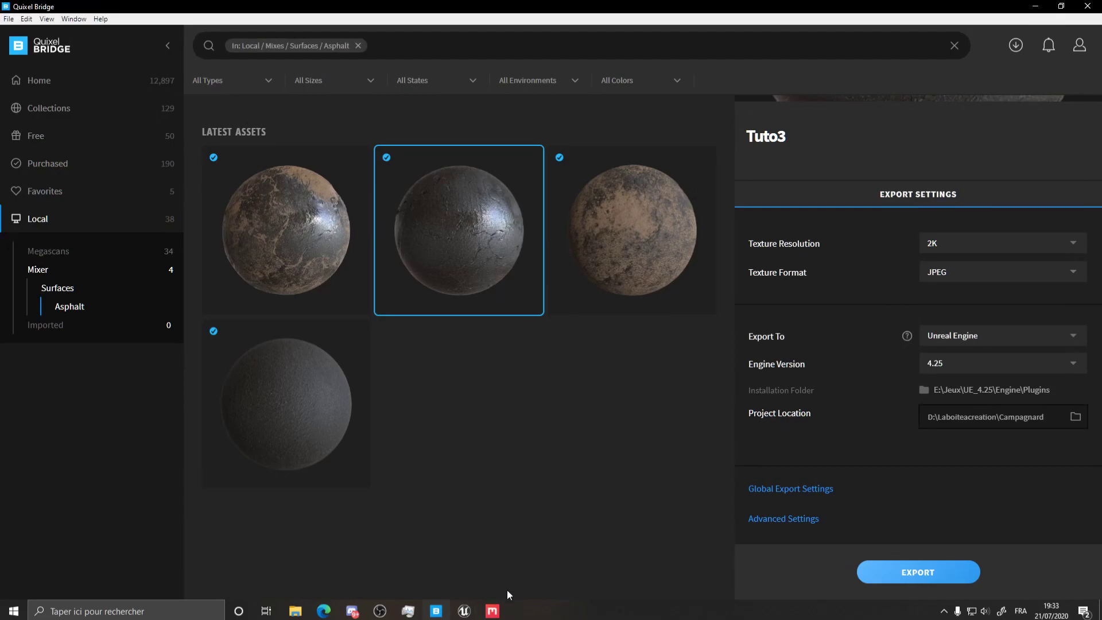
click(464, 611)
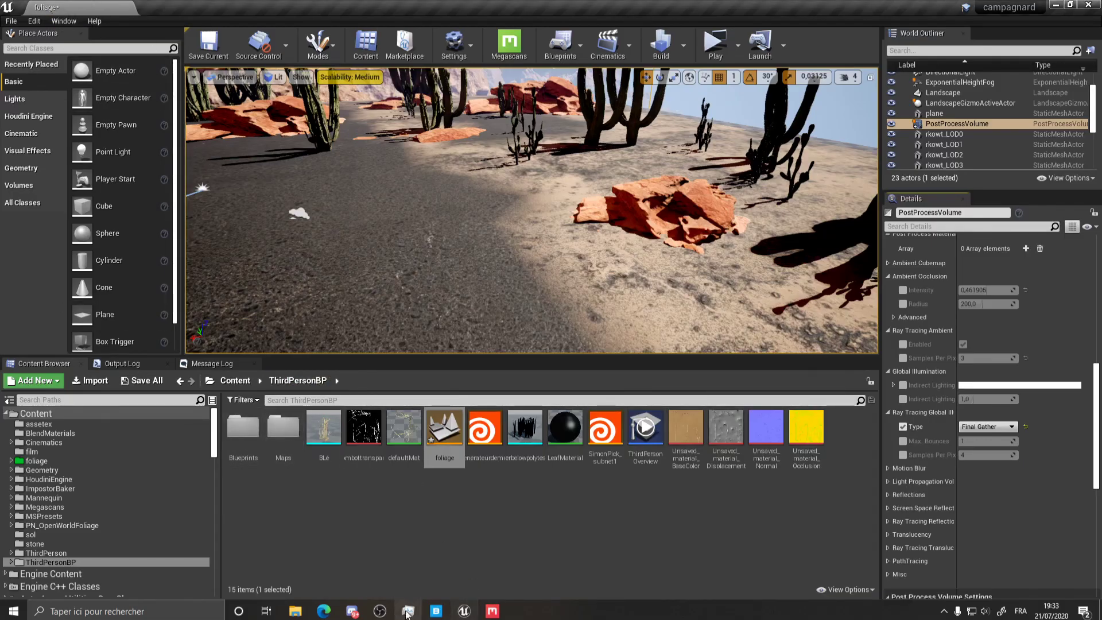
Export the Tuto3 surface from Quixel Bridge to Unreal Engine 4.25 as 2K JPEG, and switch to the Unreal Editor
click(436, 611)
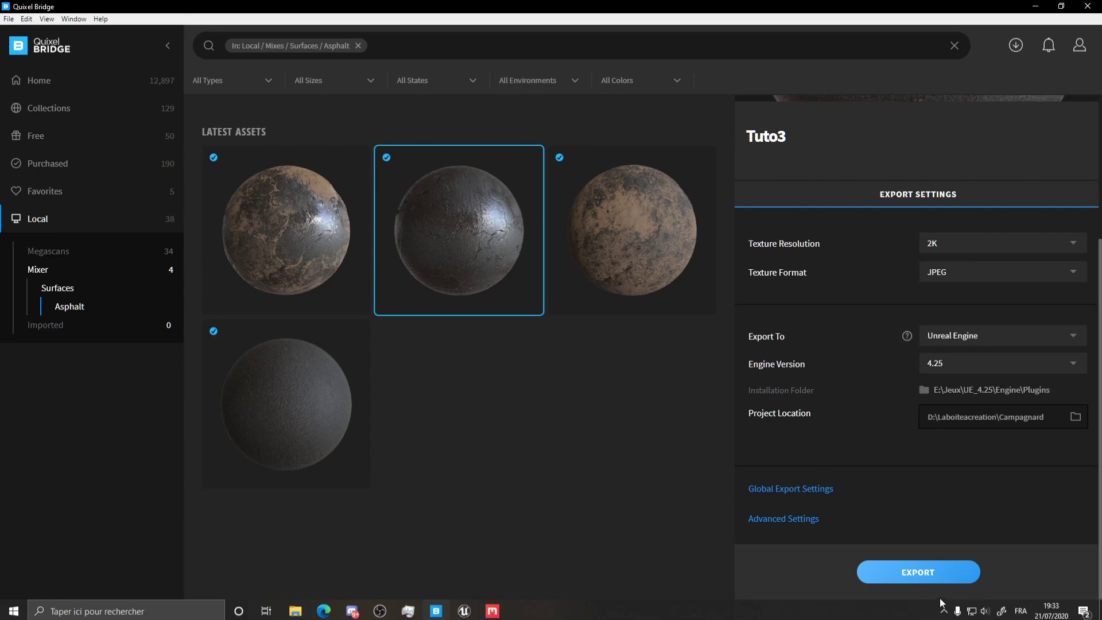
click(918, 572)
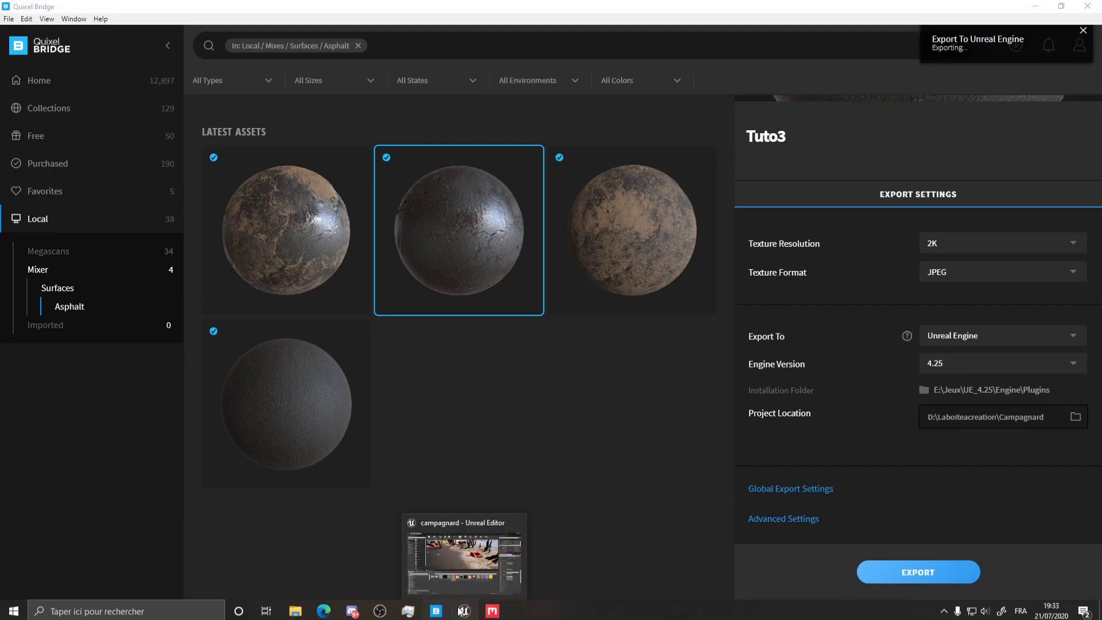
click(464, 611)
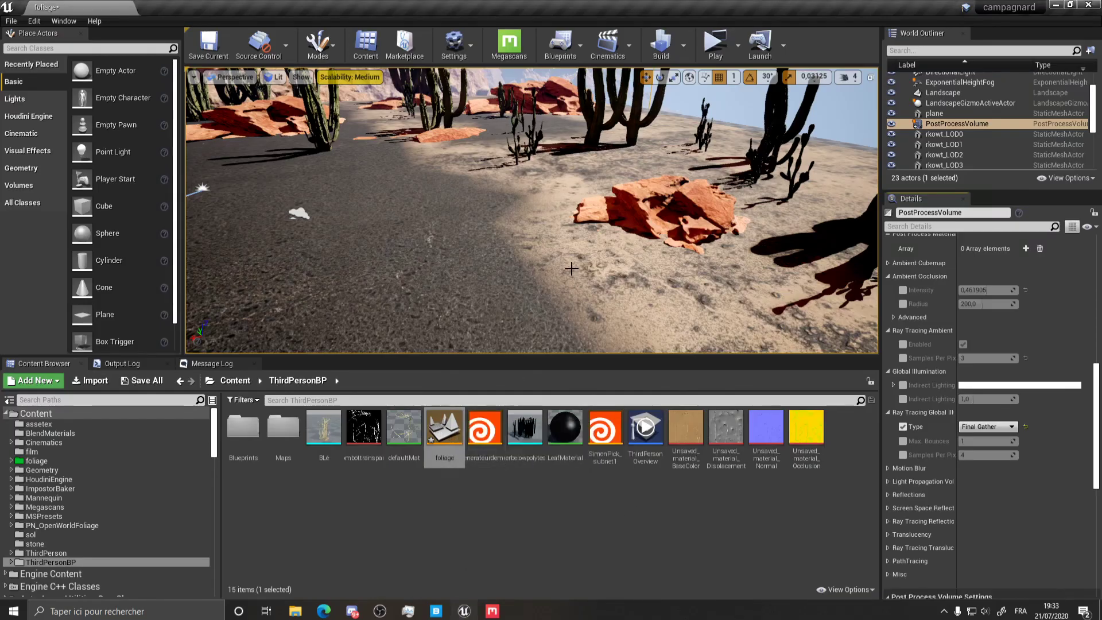
right_drag(558, 241, 505, 219)
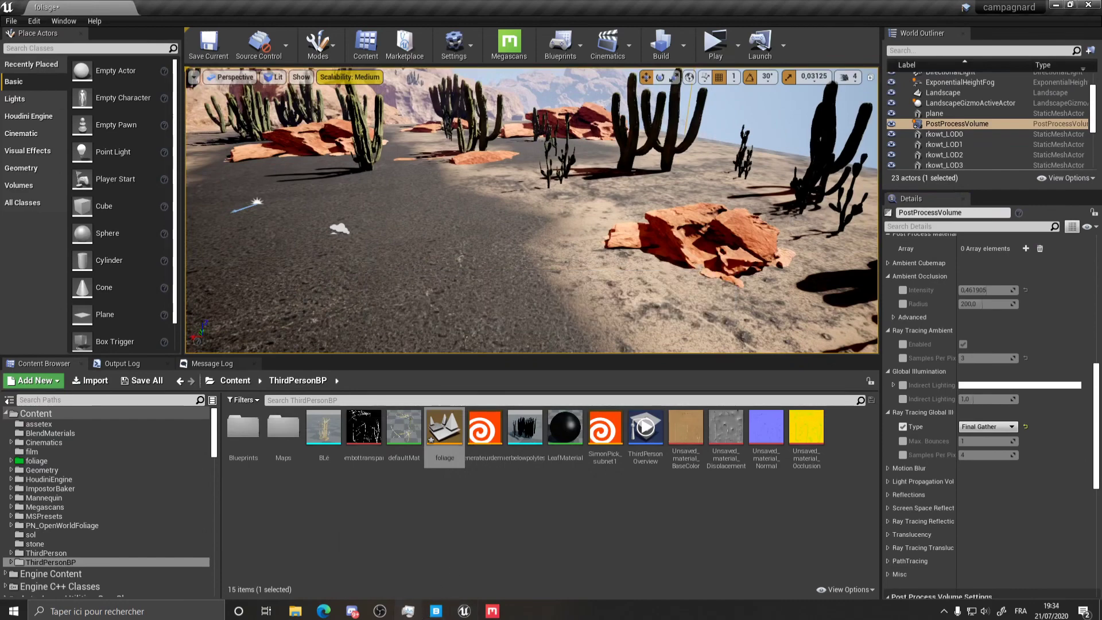
Check the computer's performance in Task Manager and minimize it
key(ctrl+shift+Escape)
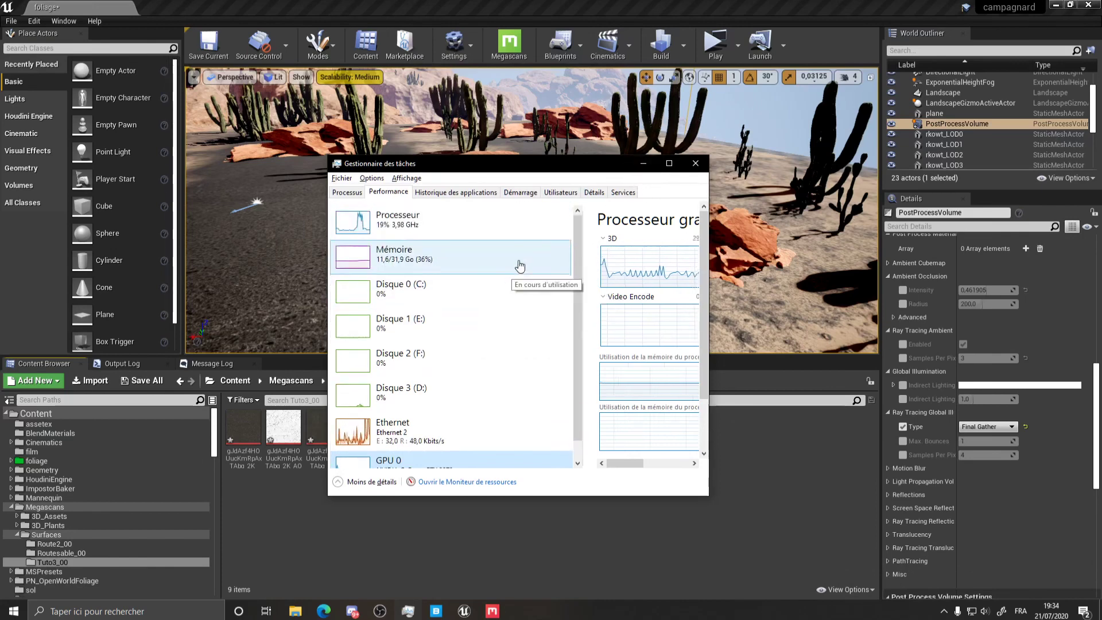
click(642, 163)
Check the texture resolution options for Tuto3 in Quixel Bridge and return to the Unreal Editor
click(436, 611)
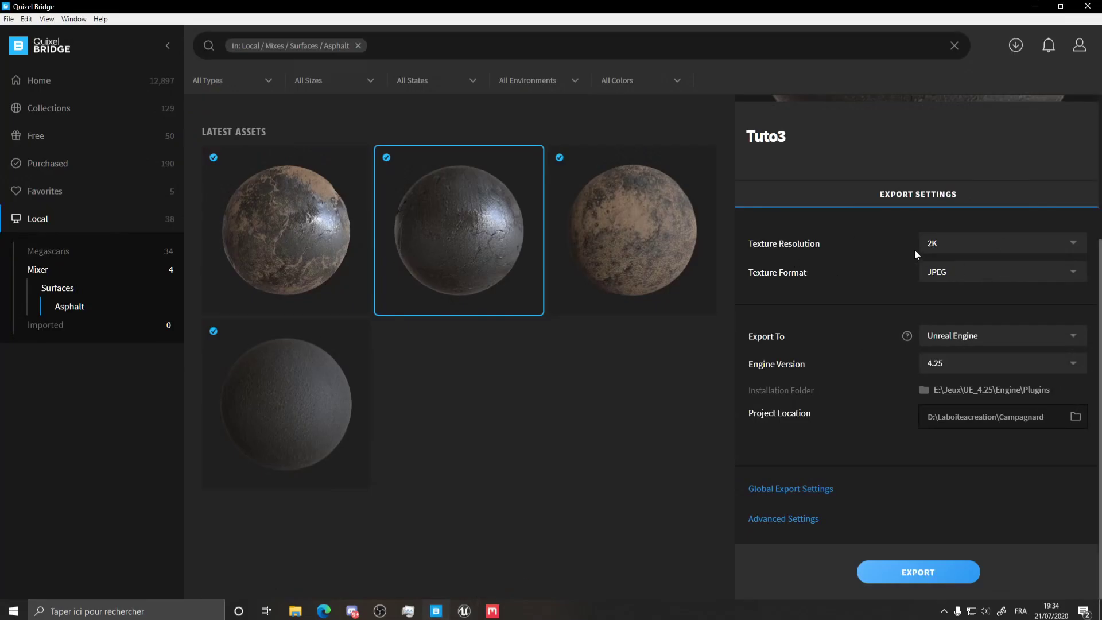
click(930, 246)
click(951, 246)
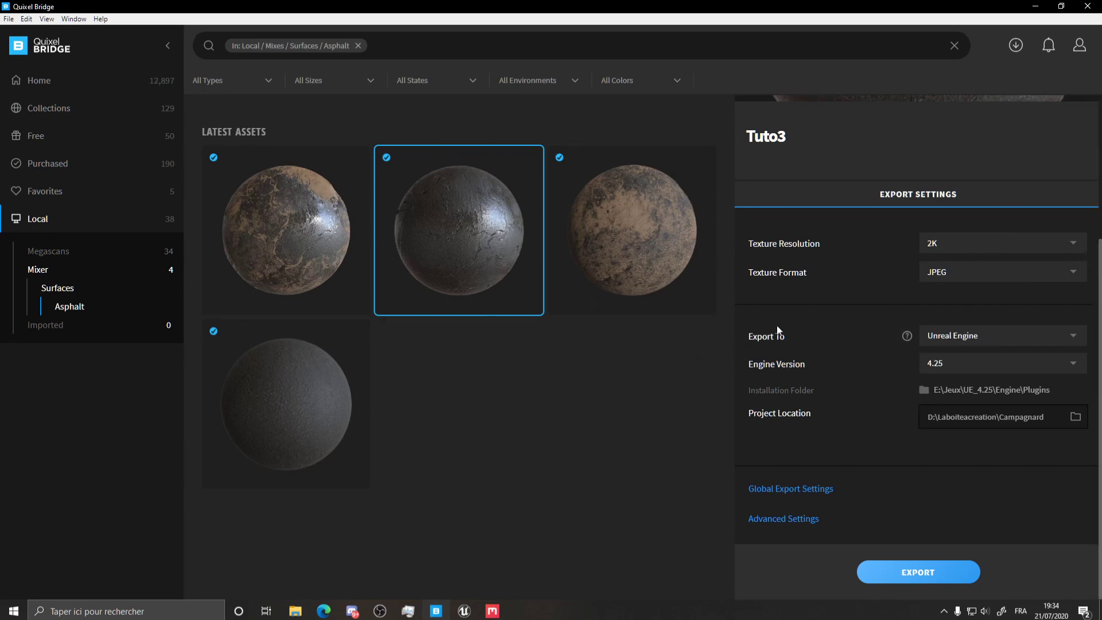
click(1035, 6)
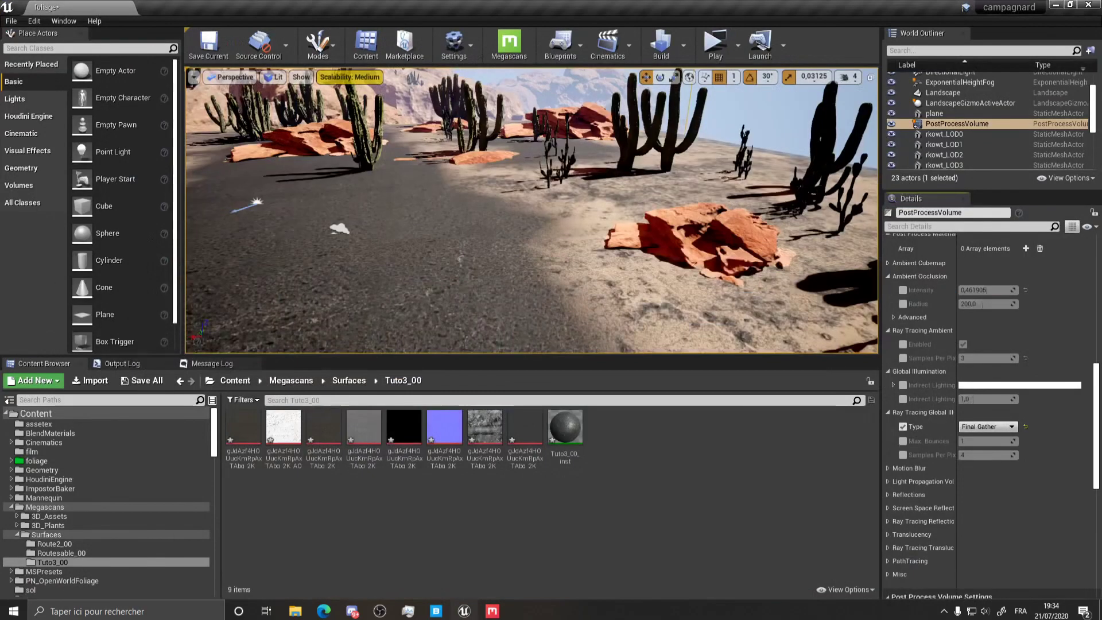
Check the imported Tuto3_00_inst material, go back to the Megascans folder, and examine the asphalt road in the scene
click(558, 432)
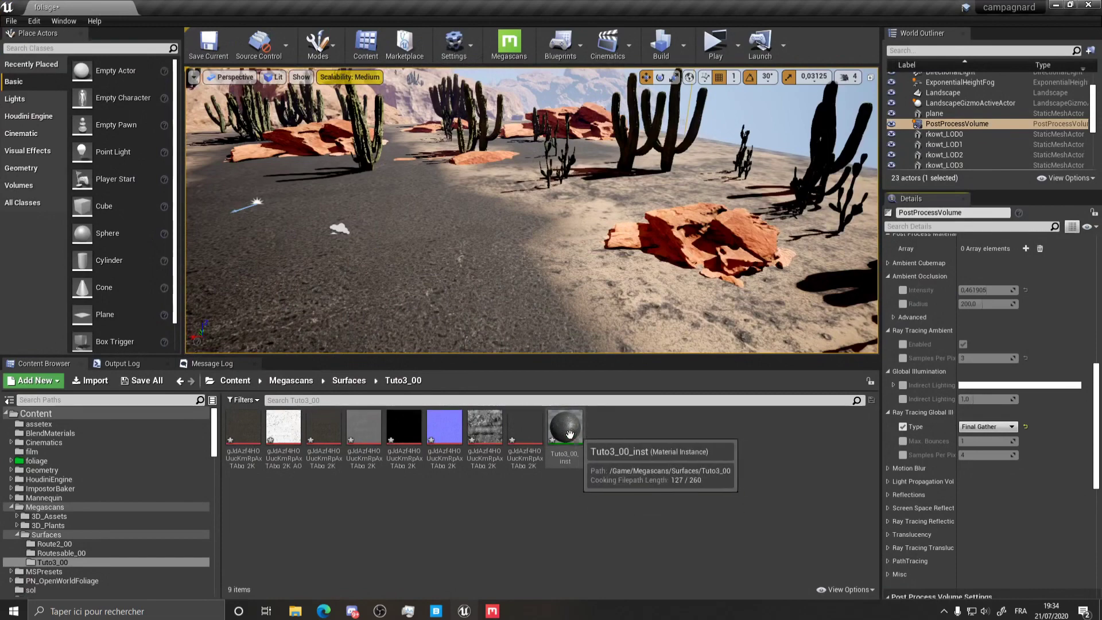
click(289, 382)
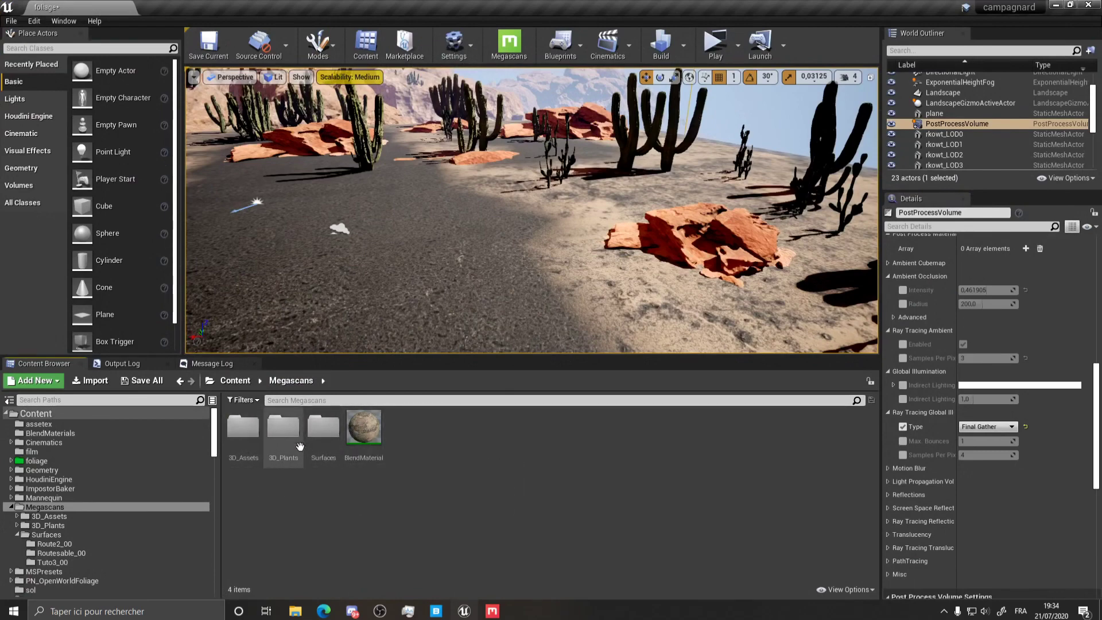
right_drag(543, 268, 493, 270)
right_drag(481, 220, 497, 259)
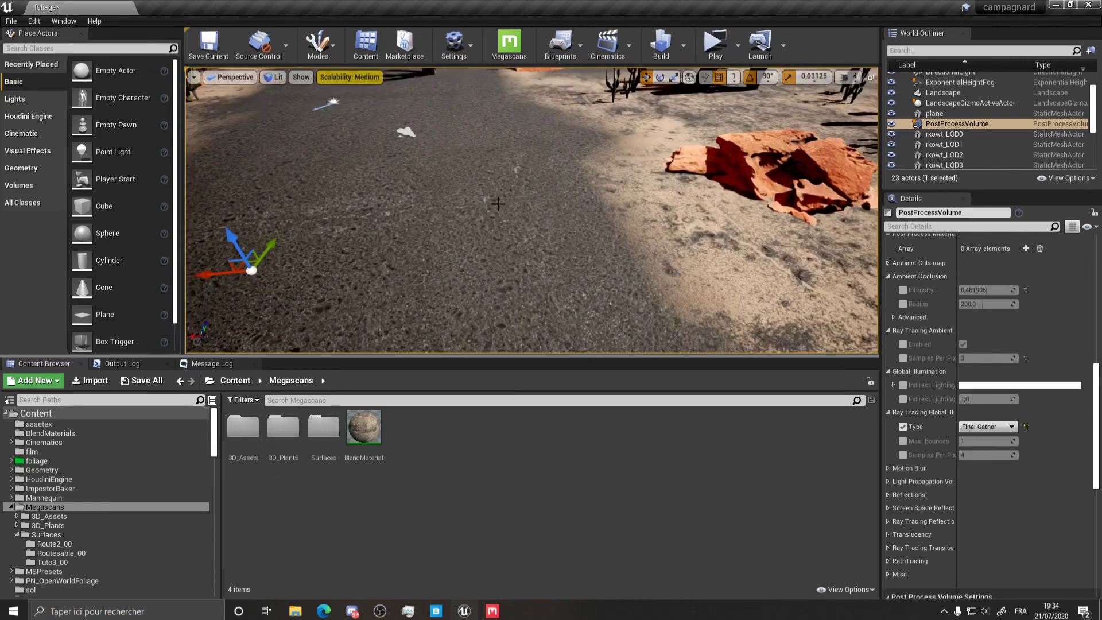
right_drag(560, 304, 528, 281)
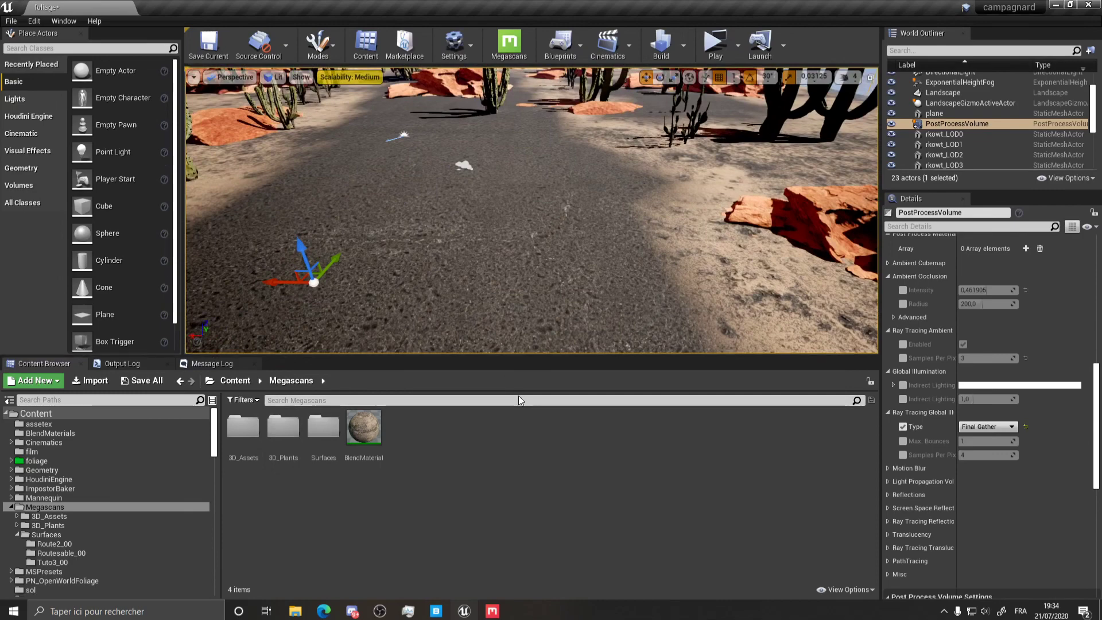
right_drag(574, 296, 589, 270)
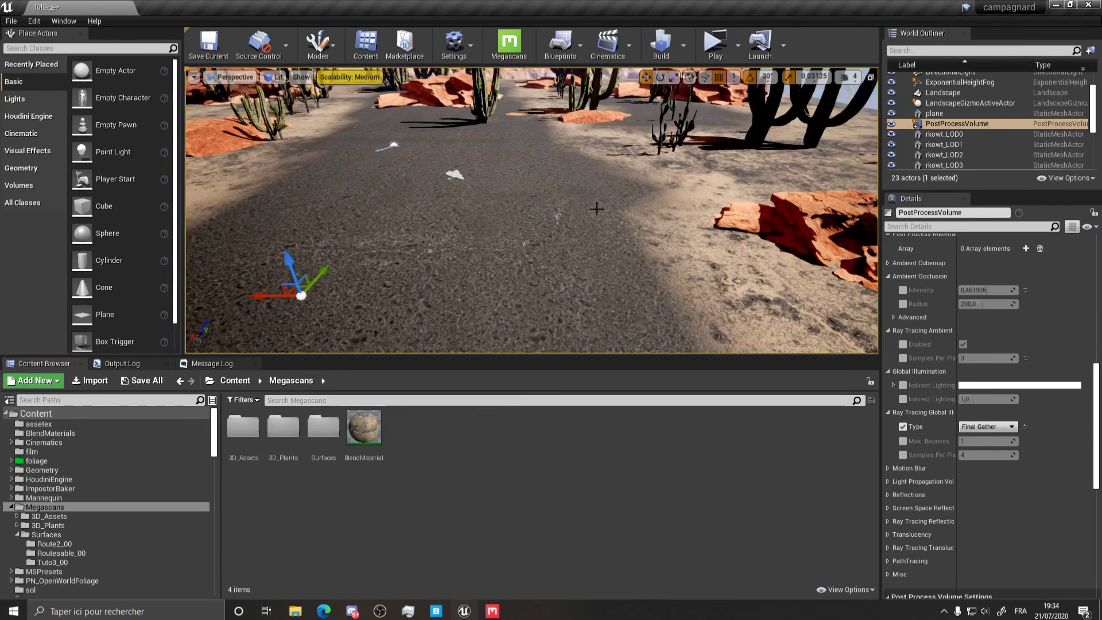
right_drag(563, 184, 606, 256)
Select the road plane and activate vertex color painting in Mesh Paint mode
click(479, 176)
right_drag(478, 175, 439, 106)
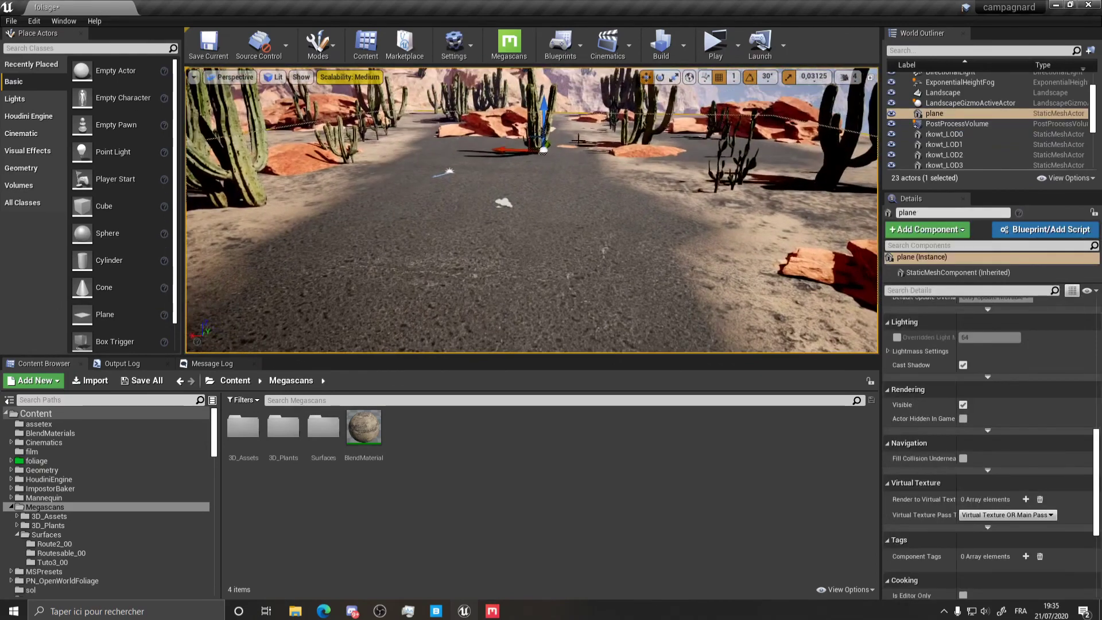
click(317, 44)
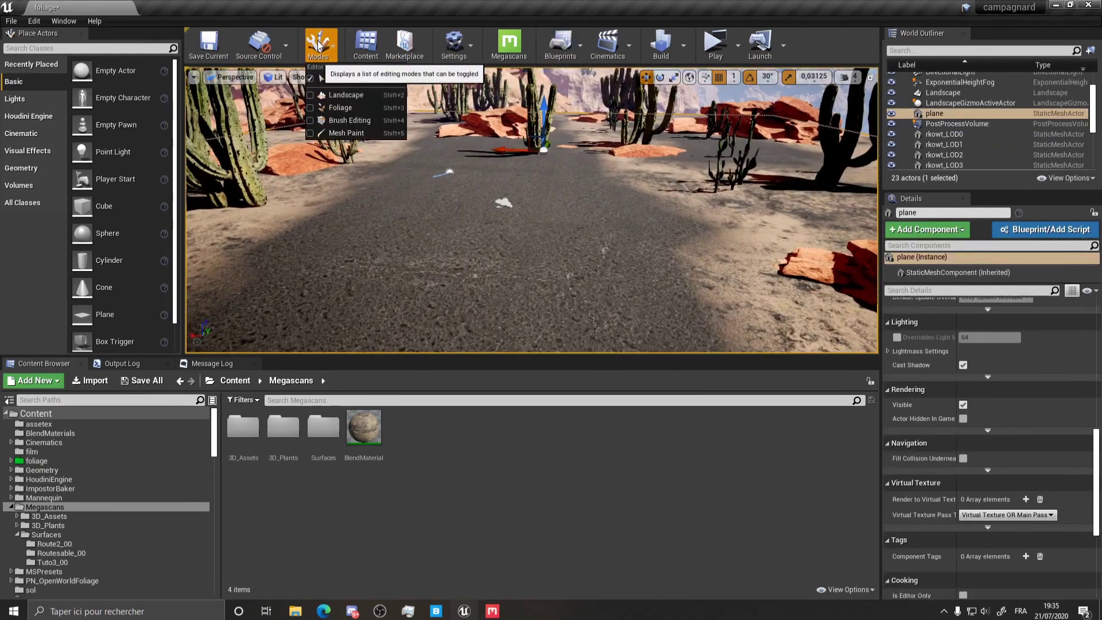
click(339, 137)
right_drag(519, 213, 519, 259)
click(224, 90)
Paint sand over the near stretch of the road plane with brush size 0.25 and strength 0.5
right_drag(505, 222, 550, 207)
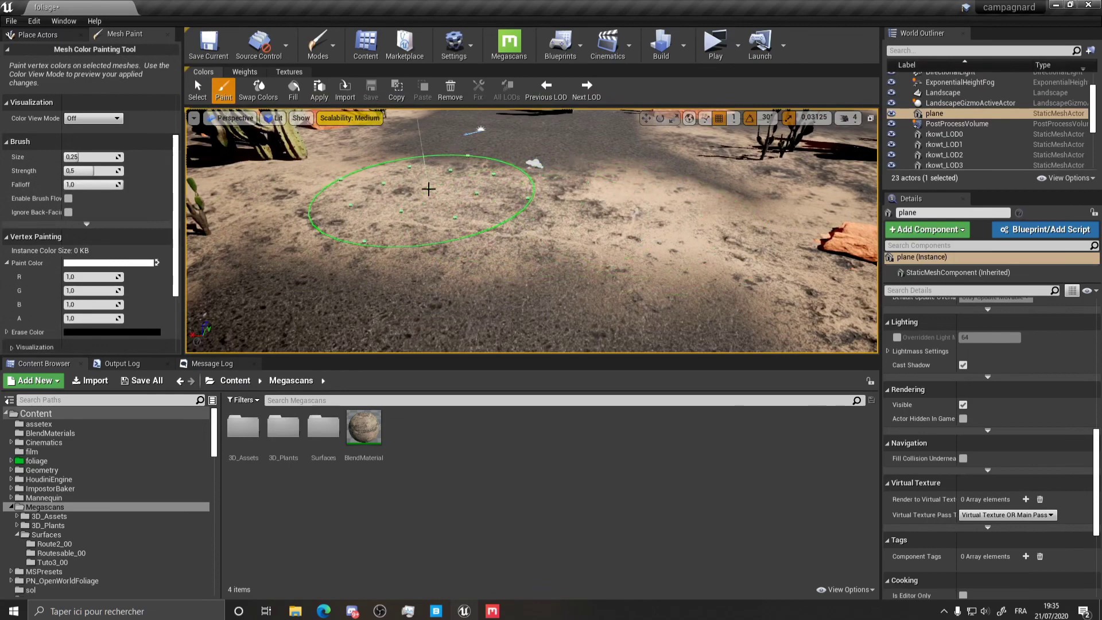
right_drag(419, 191, 470, 186)
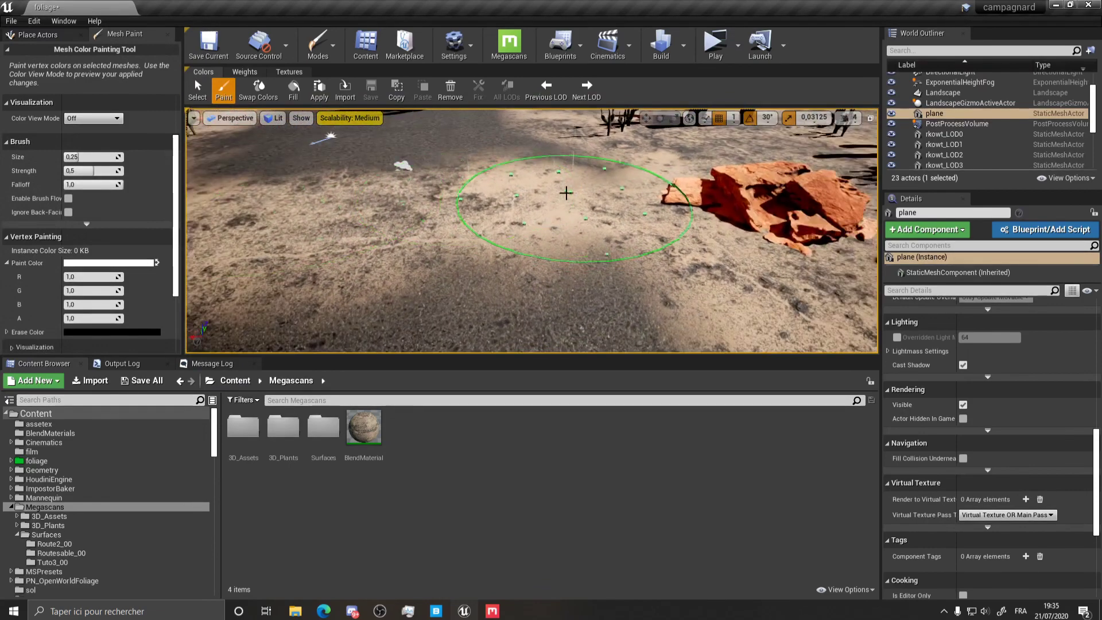
right_drag(566, 192, 491, 189)
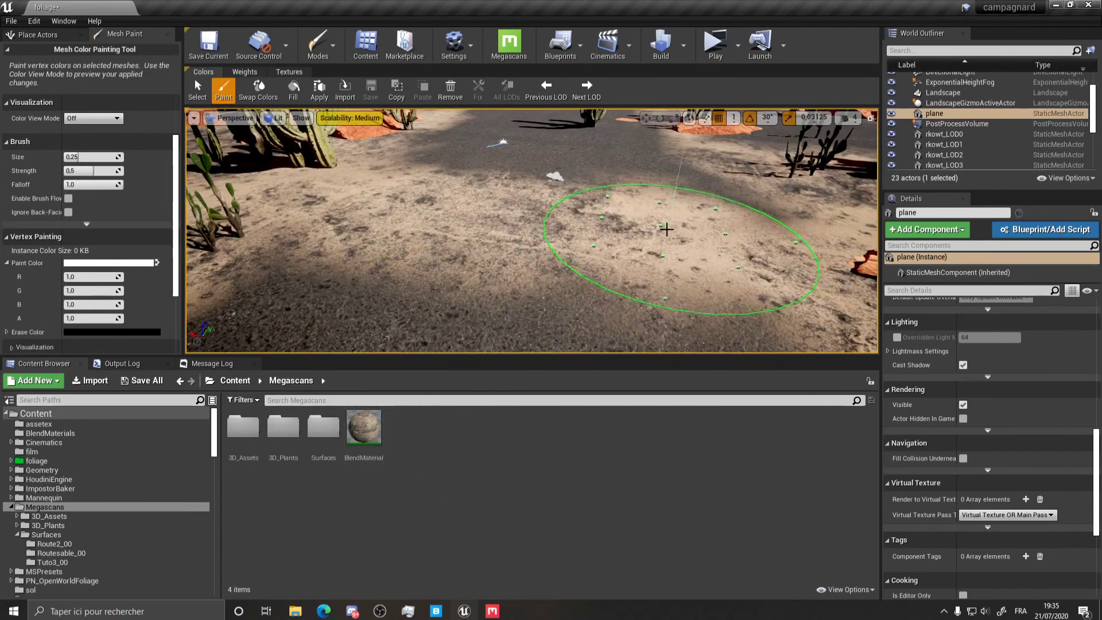
right_drag(566, 217, 631, 195)
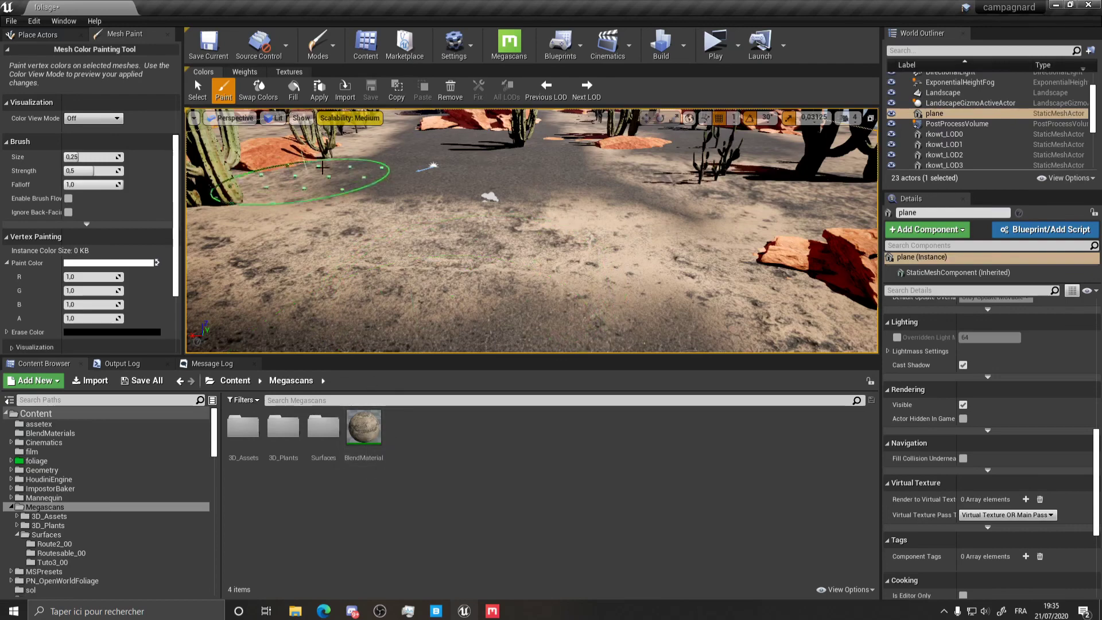
right_drag(590, 218, 565, 205)
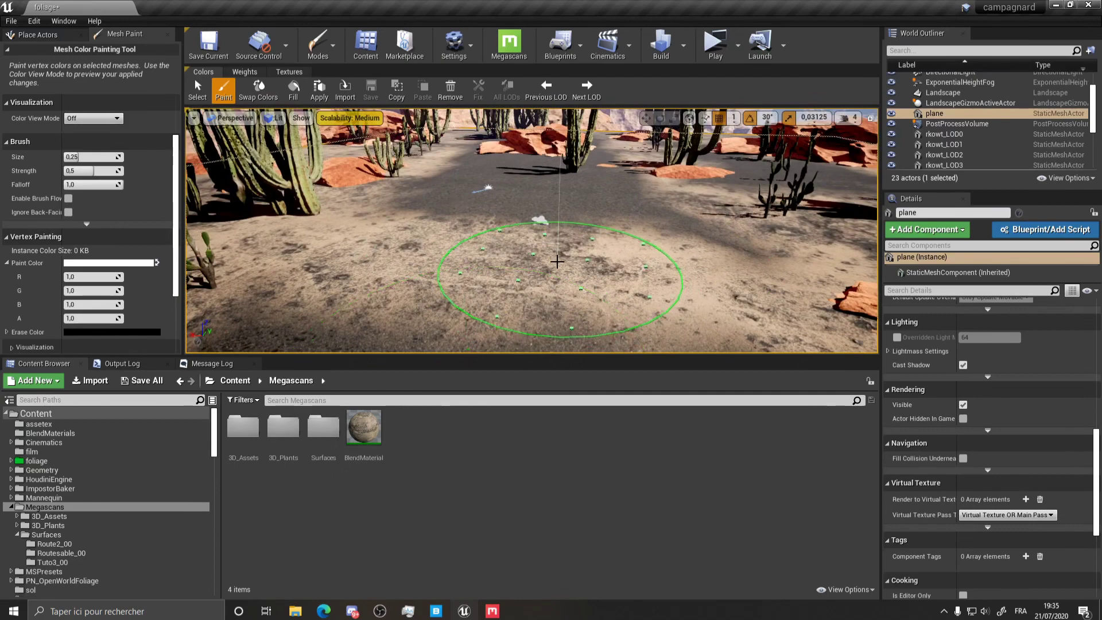
mouse_move(590, 243)
right_down()
mouse_move(614, 242)
mouse_move(593, 237)
right_up()
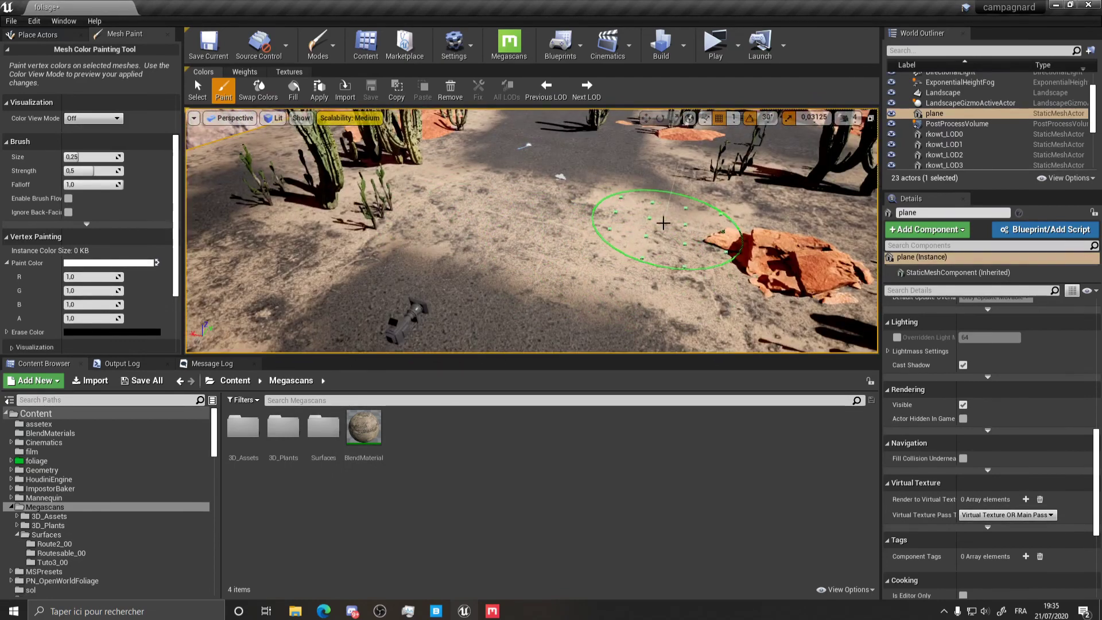
scroll(623, 234, up, 3)
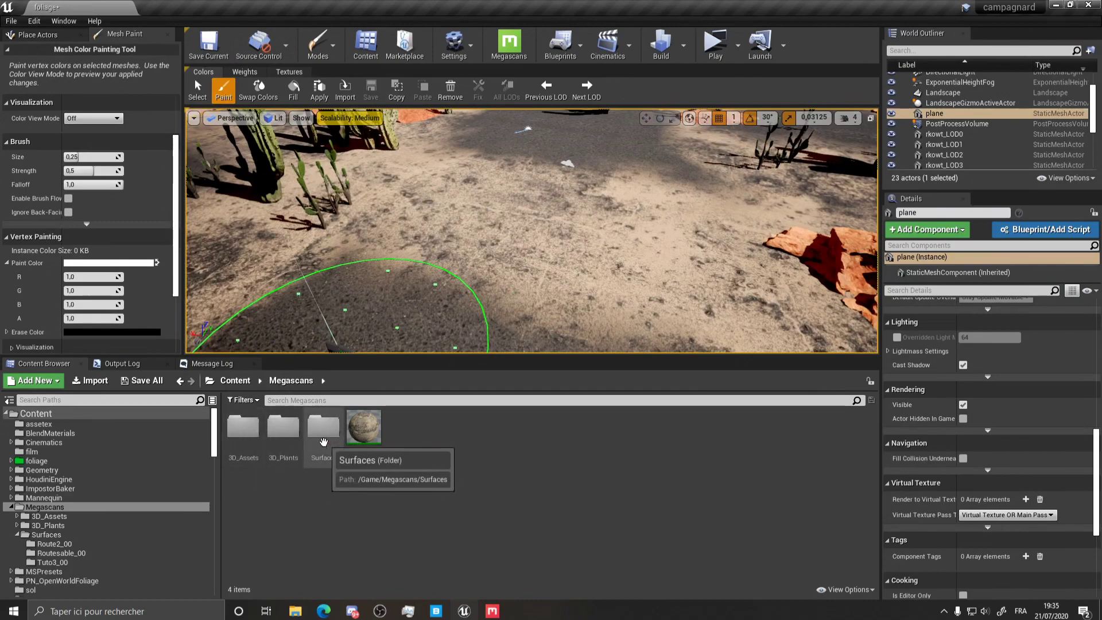
Open the Surfaces folder and identify the Routesable_00_inst_Inst and Route2_00_inst_Inst1 material instances for blending
click(324, 442)
double_click(325, 442)
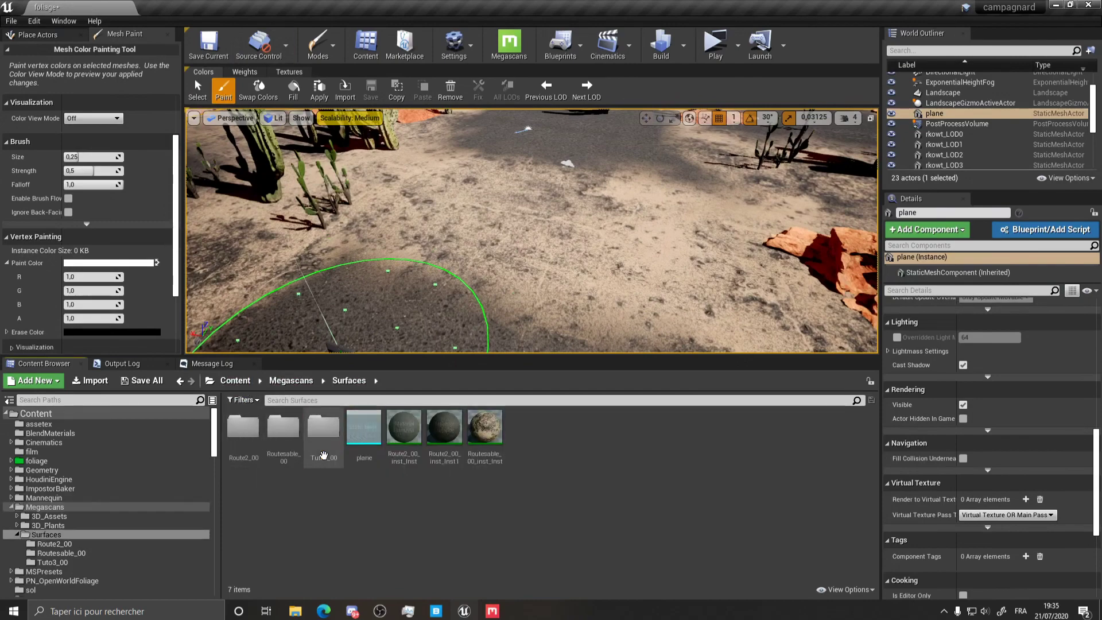
click(485, 434)
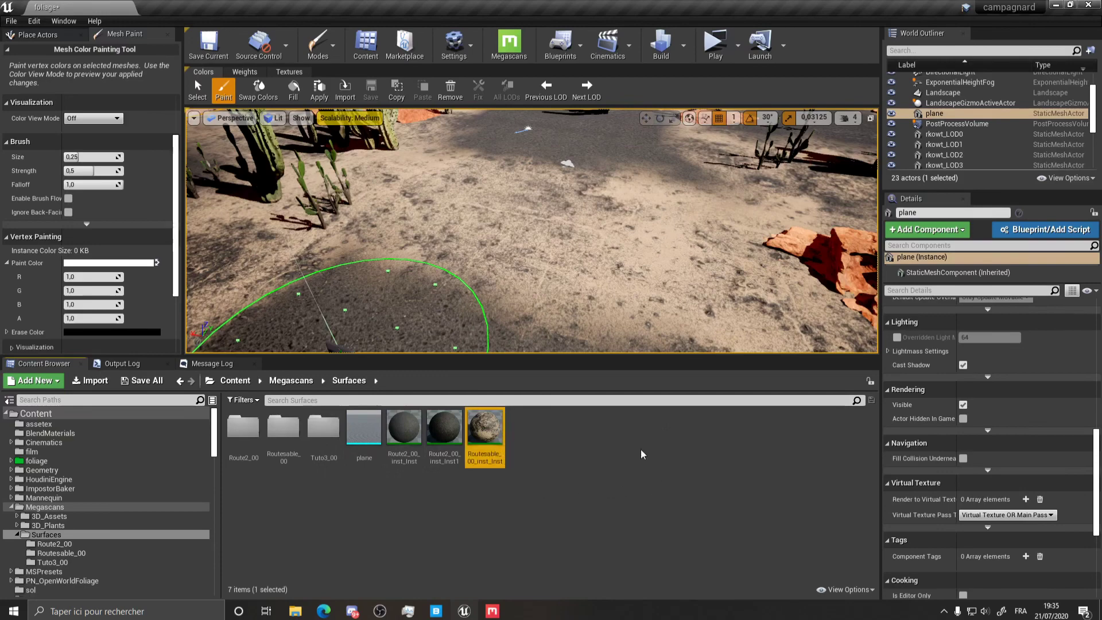
ctrl+click(444, 432)
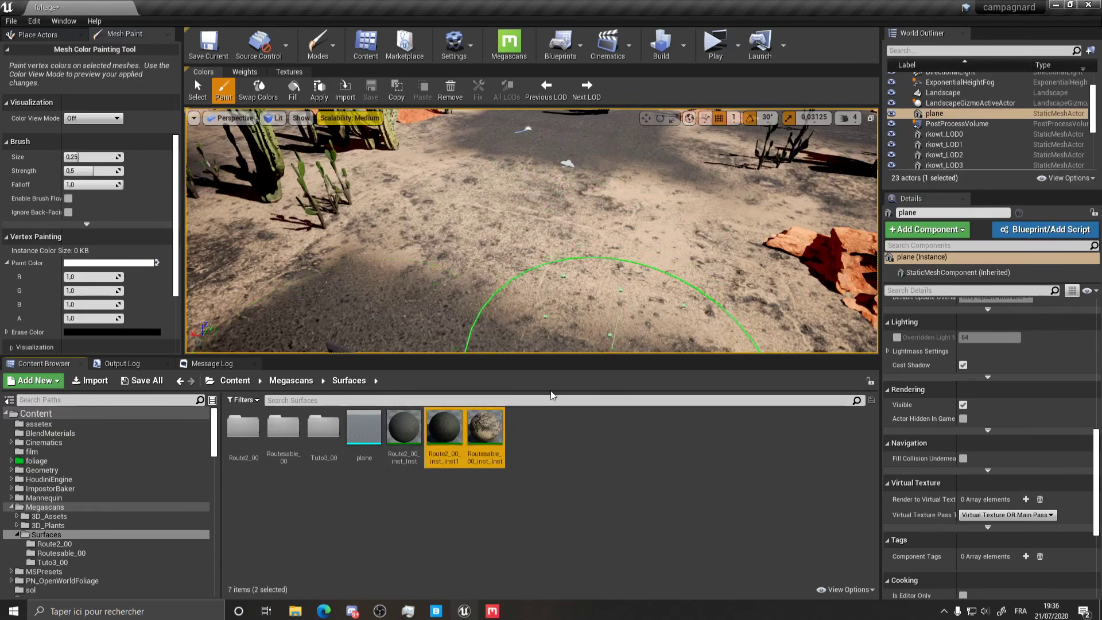
click(521, 444)
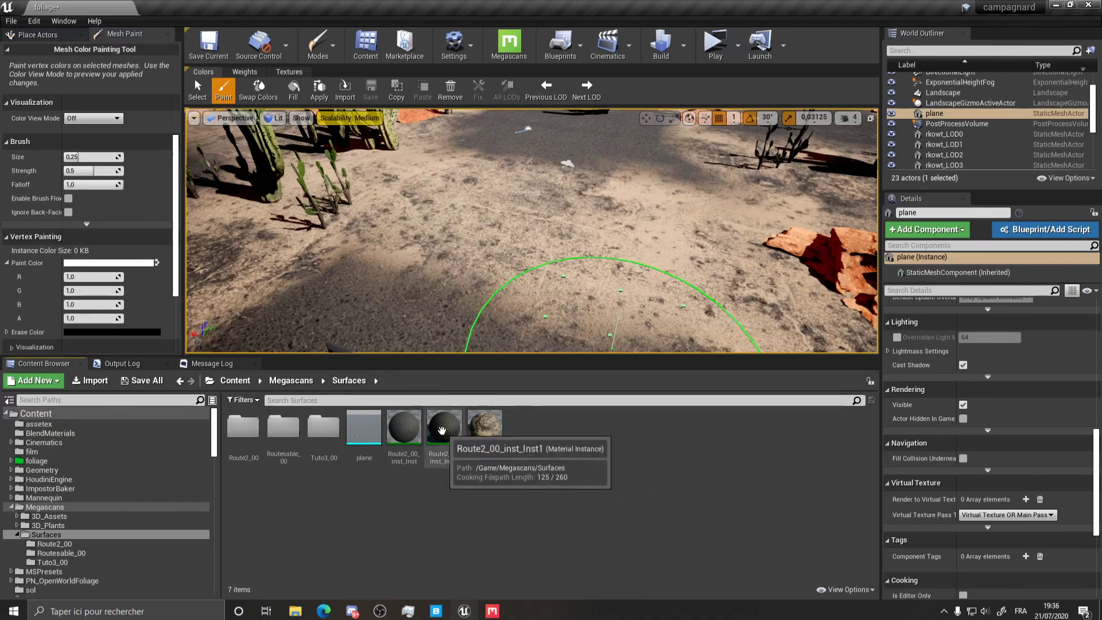
Check the material instance actions available for Routesable_00_inst_Inst, including Create Material Instance
click(485, 428)
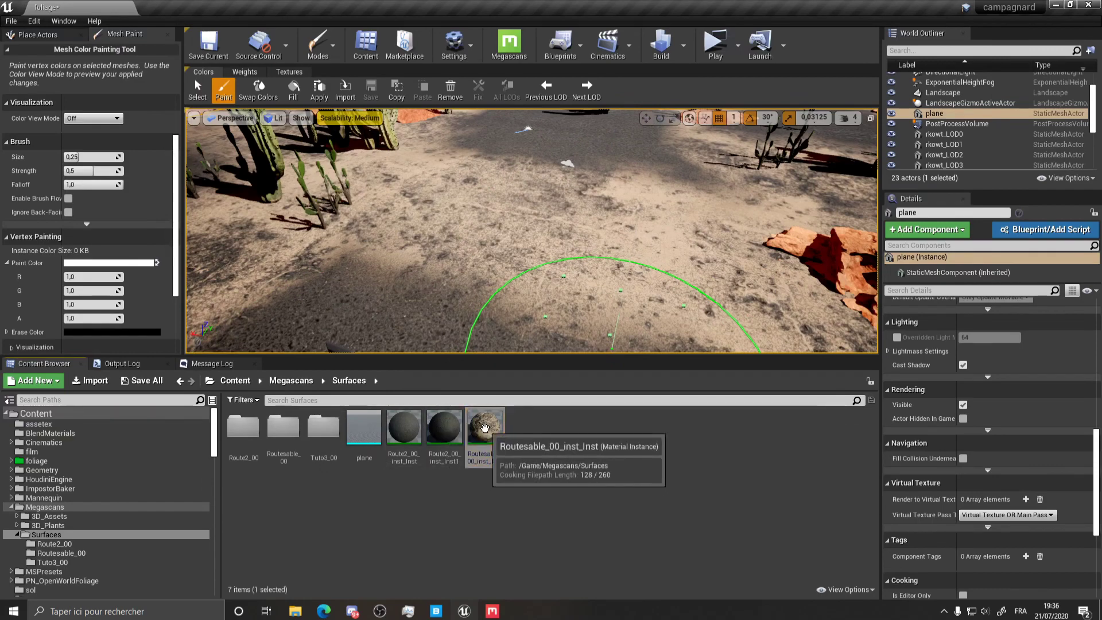
right_click(485, 428)
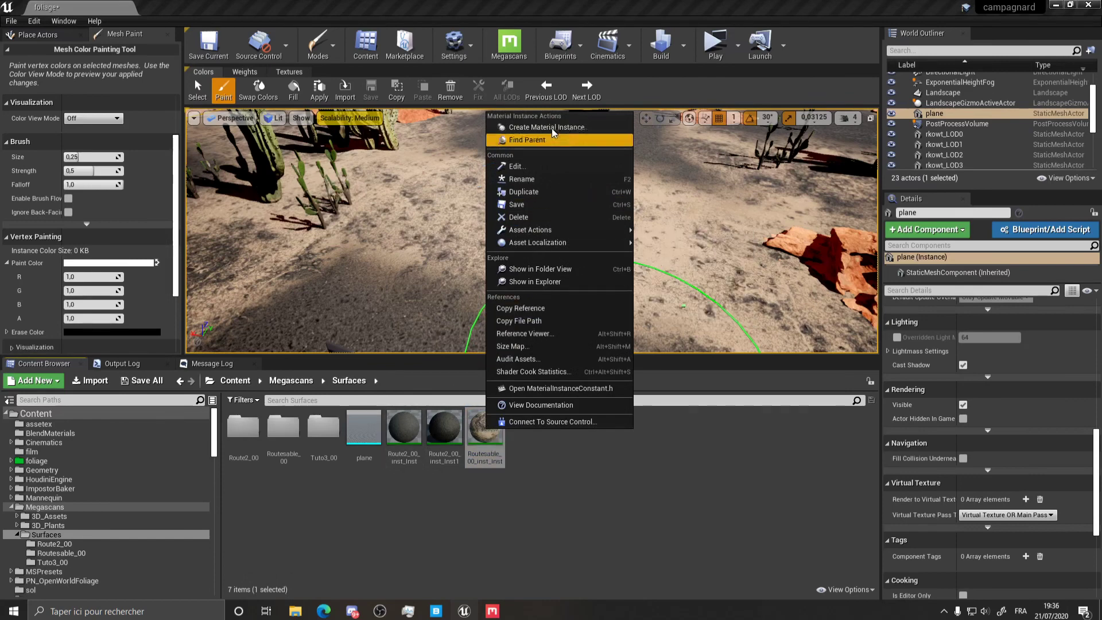
click(341, 484)
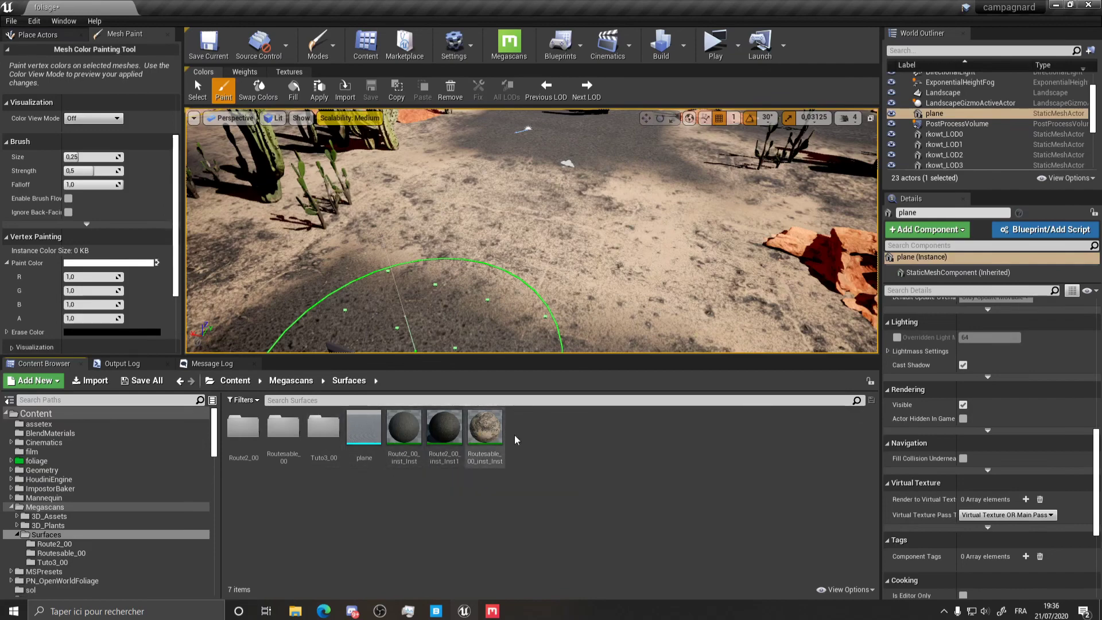
click(481, 432)
right_click(481, 432)
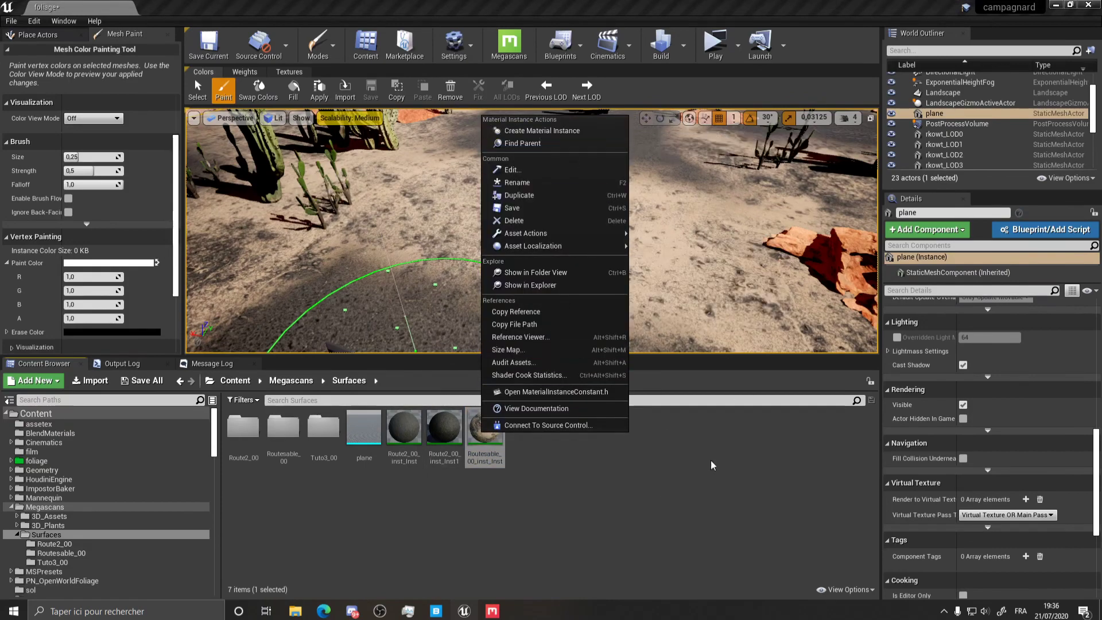
click(552, 486)
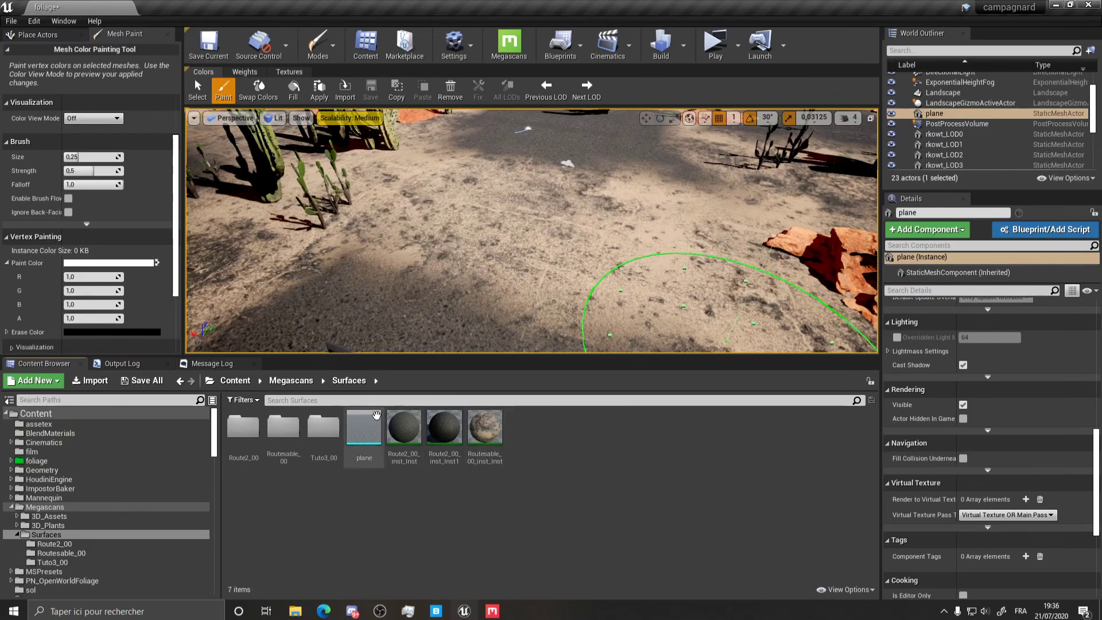
Create a Megascans material blend named BlendMaterial from Routesable_00_inst_Inst and Route2_00_inst_Inst1
click(486, 432)
ctrl+click(452, 432)
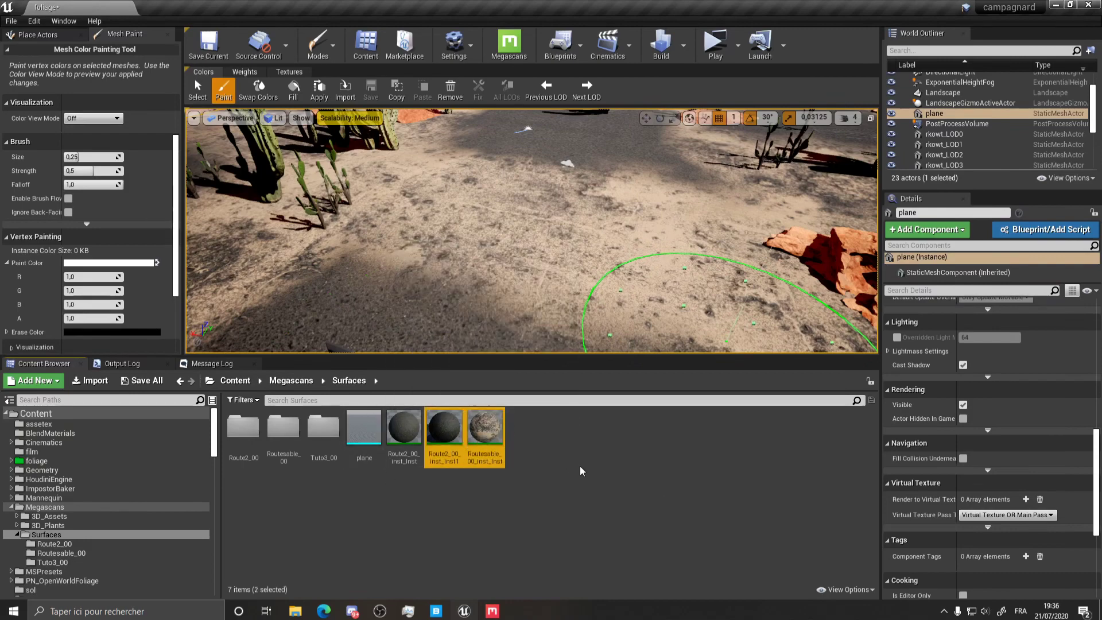
click(510, 42)
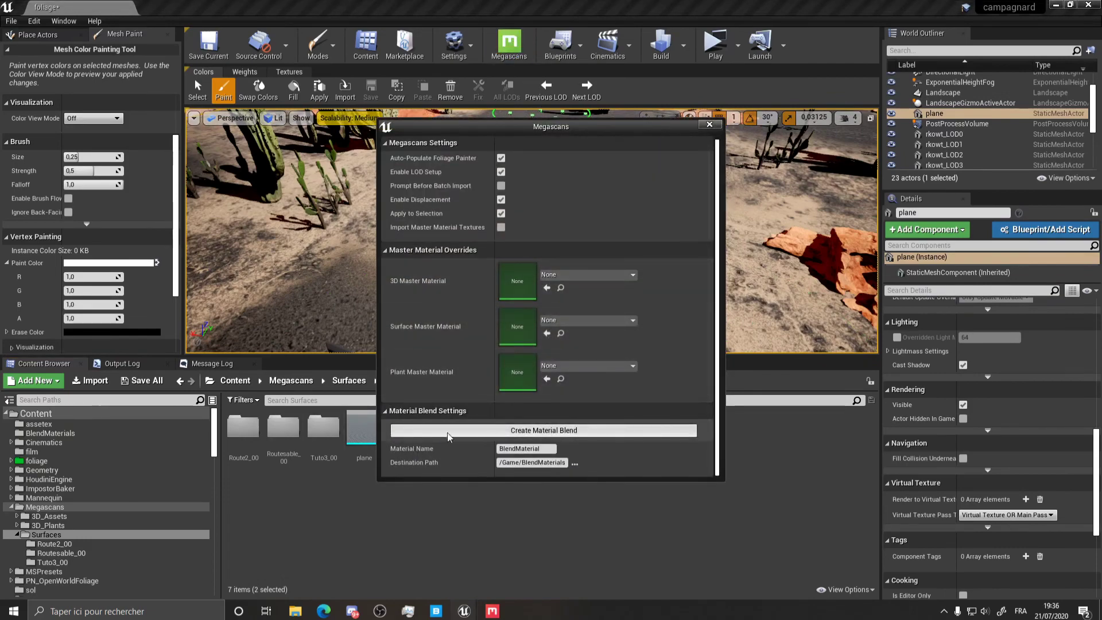
click(625, 430)
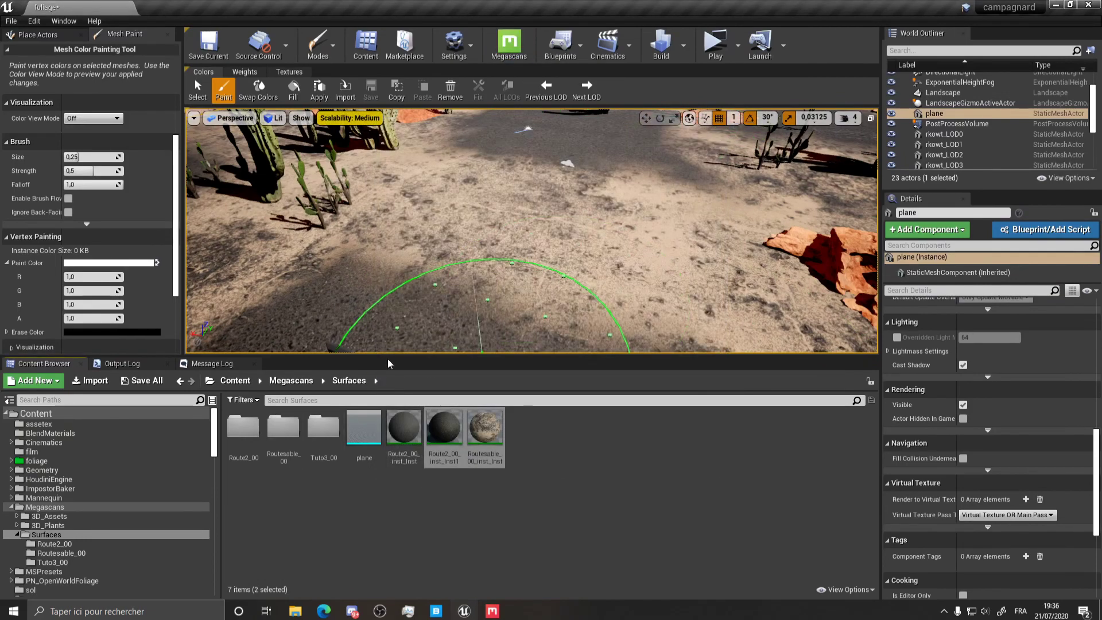
Open BlendMaterial from the Megascans folder in a maximized editor and examine its Base, G and R input textures
click(304, 381)
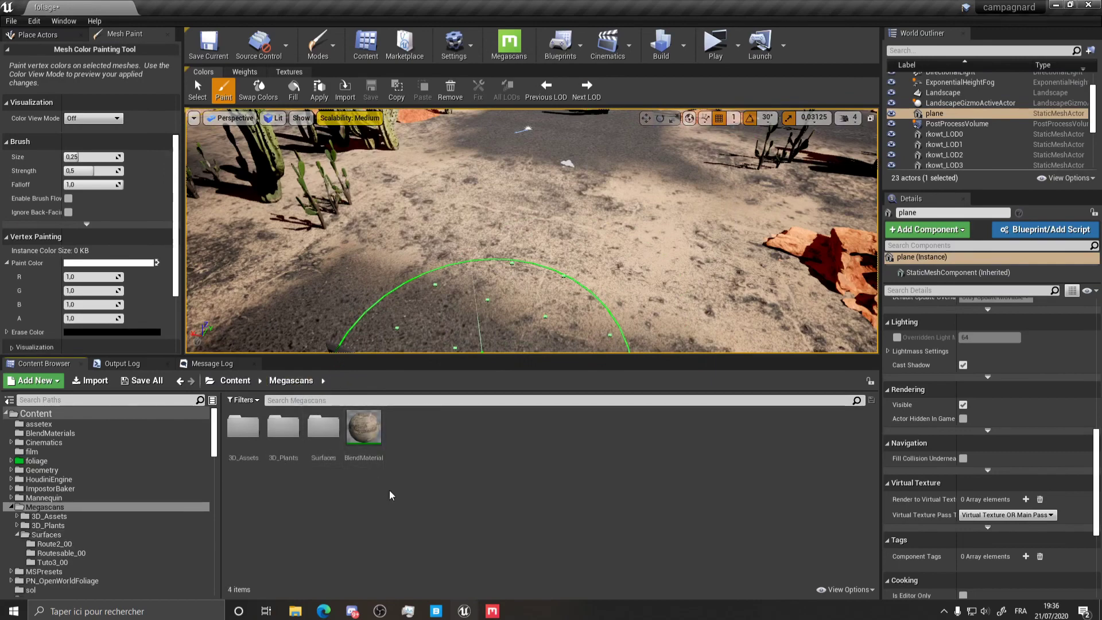
double_click(364, 428)
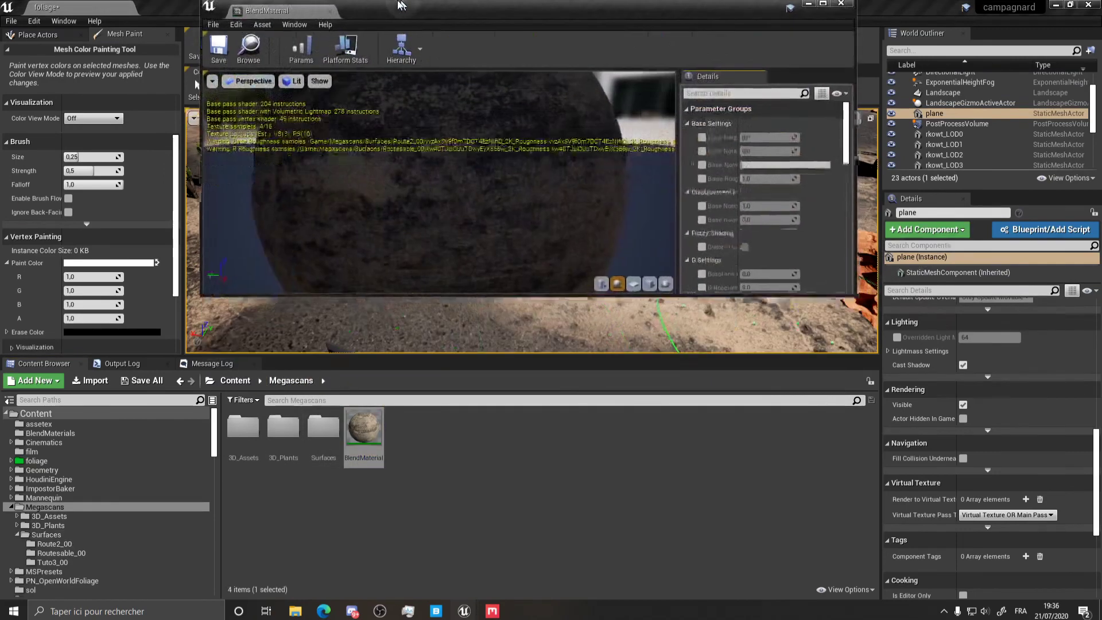
drag(400, 6, 401, 0)
scroll(436, 248, down, 5)
scroll(459, 246, up, 3)
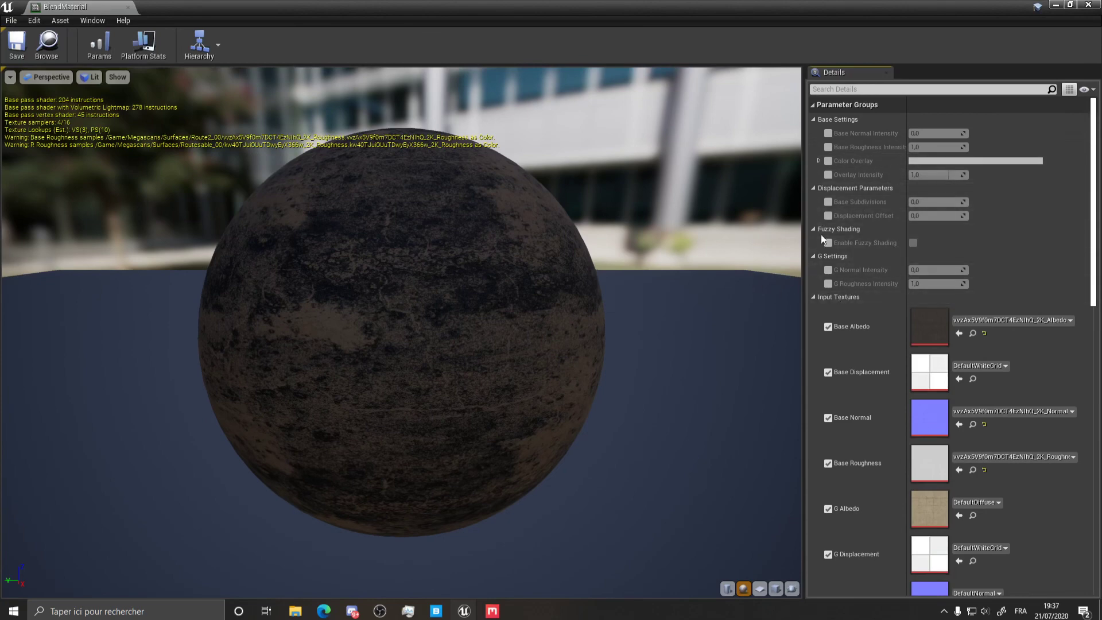
scroll(980, 274, down, 1)
scroll(980, 274, down, 7)
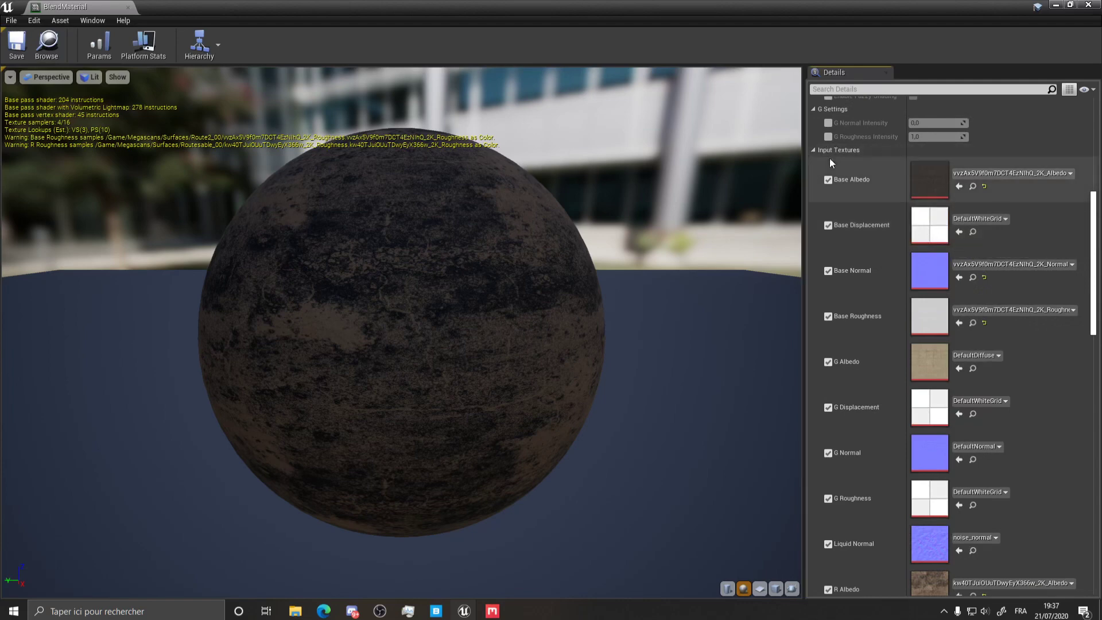
scroll(867, 170, down, 7)
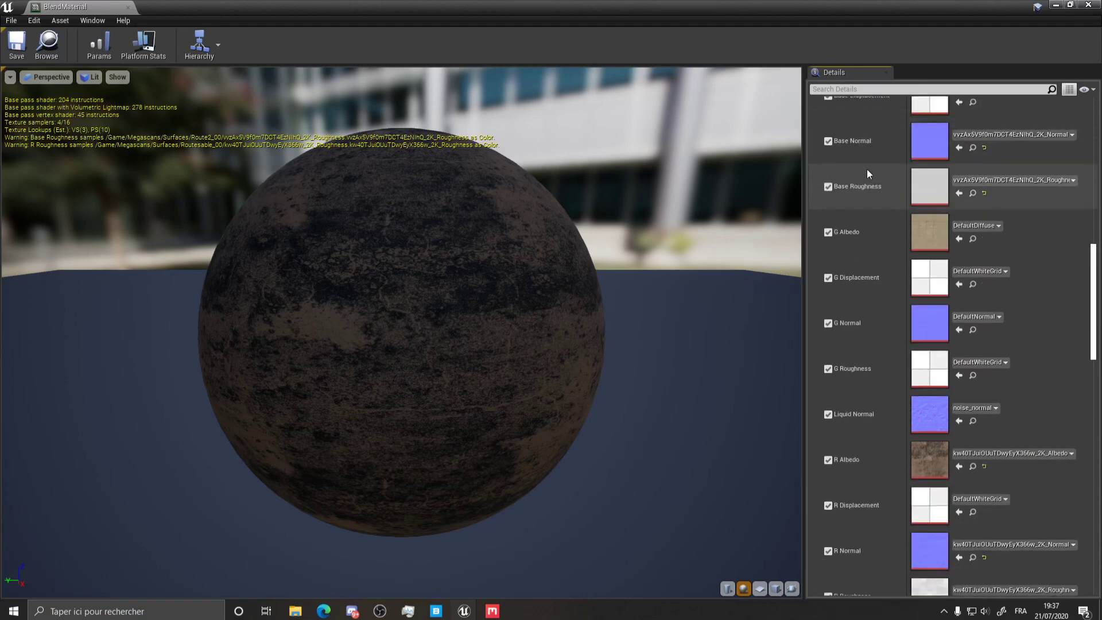
scroll(866, 170, down, 1)
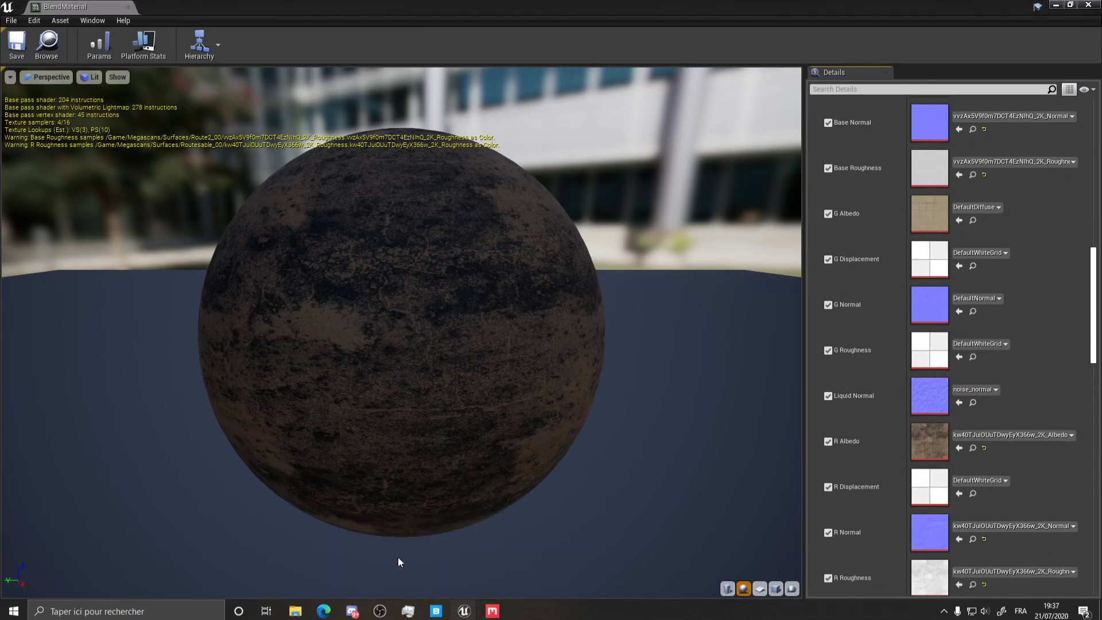
mouse_move(457, 618)
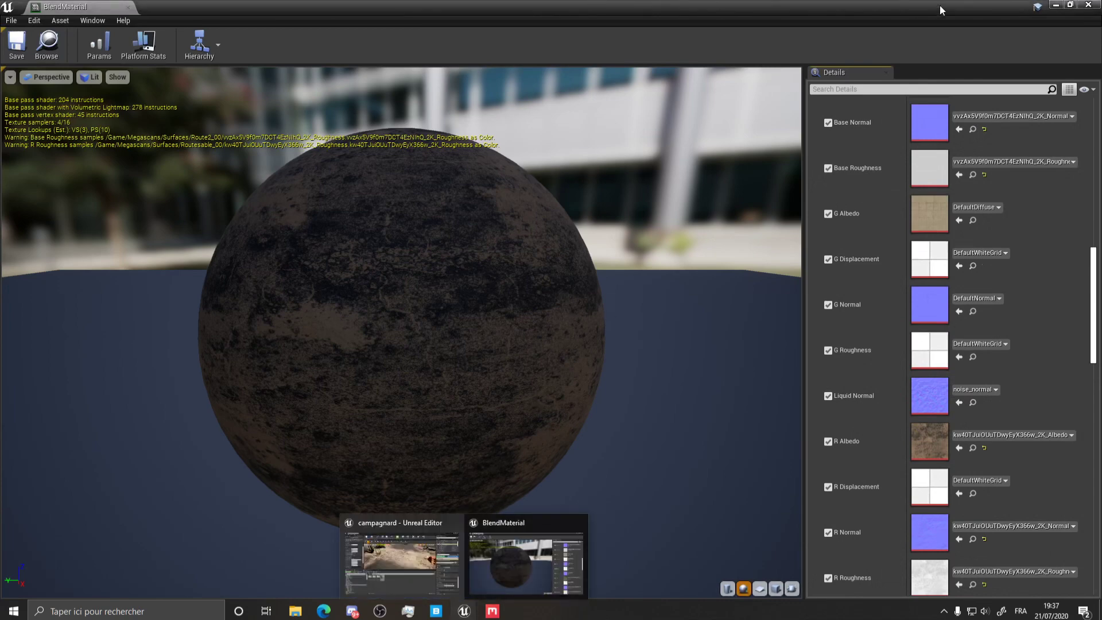
Minimize the BlendMaterial editor and examine the painted sand on the road in the scene
click(1056, 5)
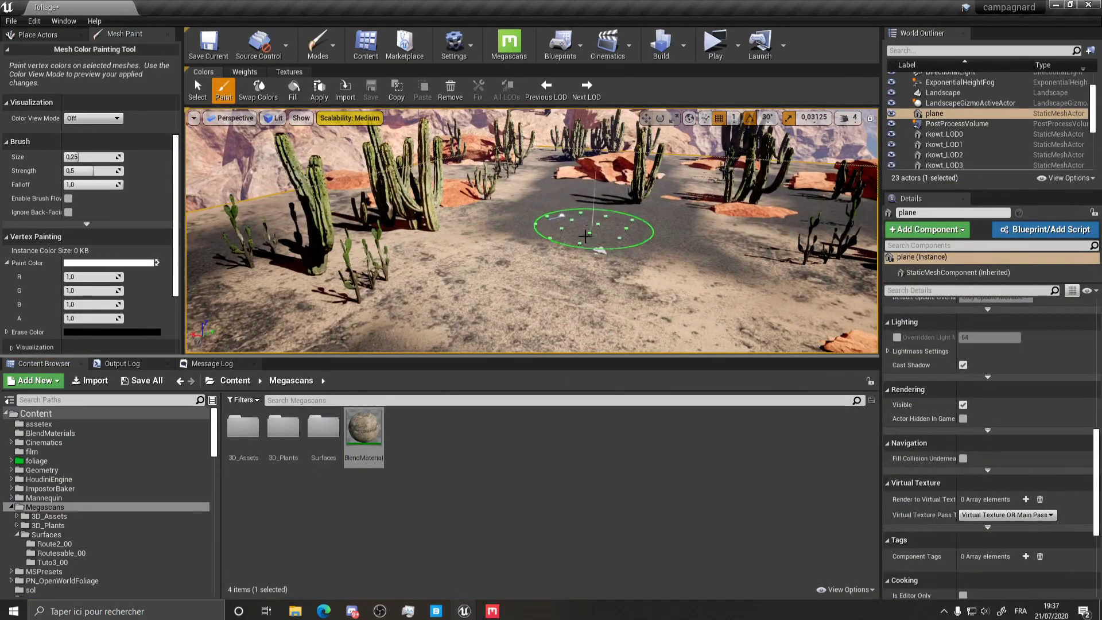
right_drag(485, 271, 505, 322)
scroll(492, 238, up, 3)
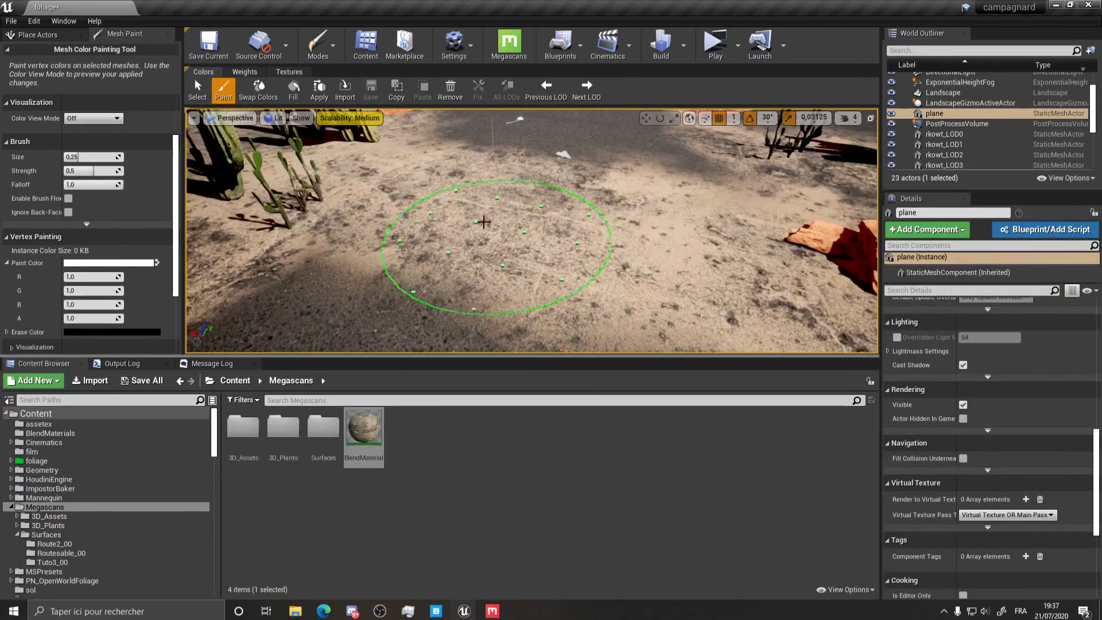
scroll(476, 221, down, 3)
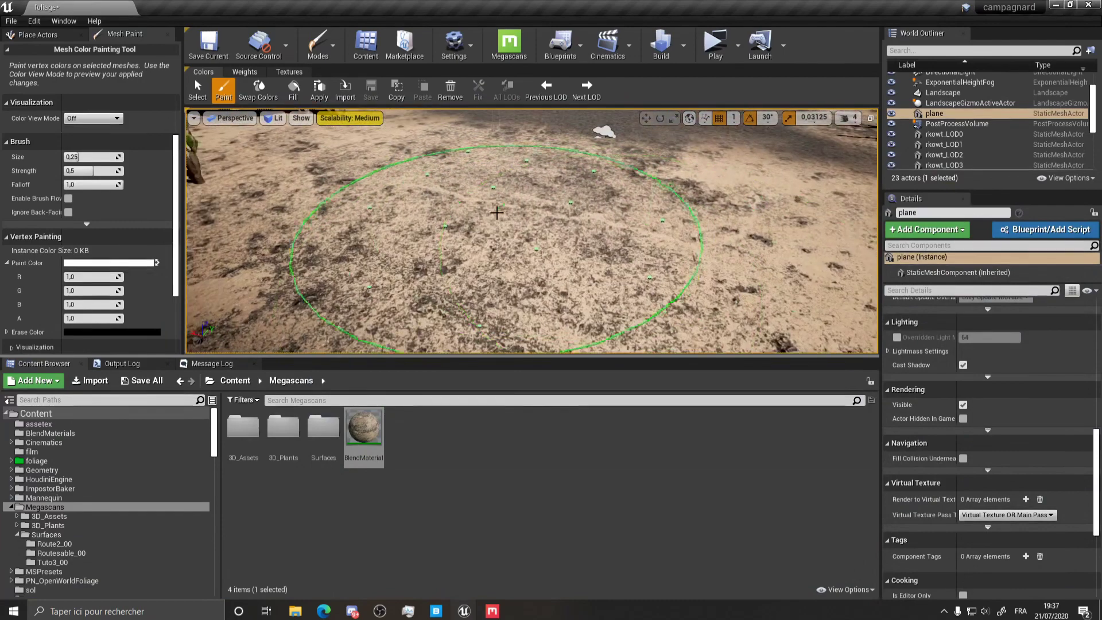
scroll(524, 214, down, 2)
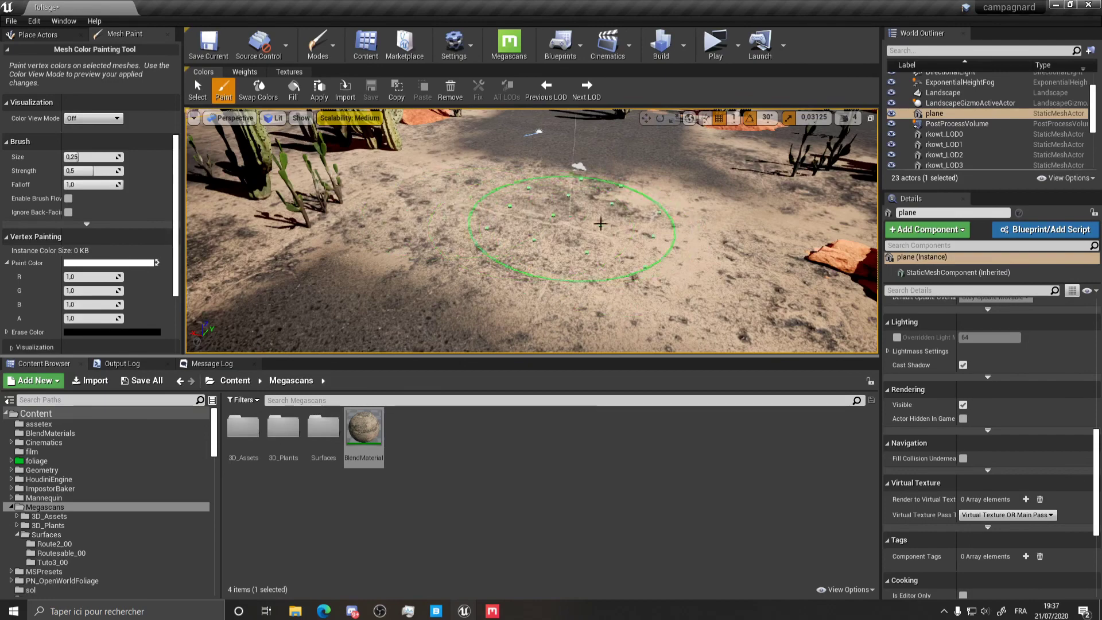
scroll(600, 224, down, 2)
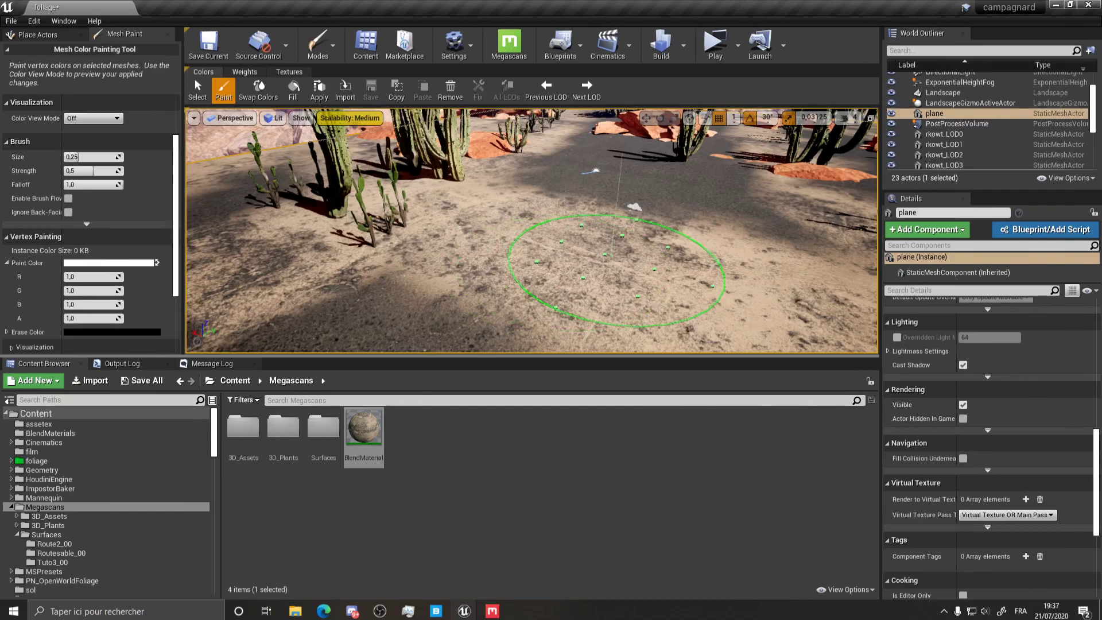
right_drag(611, 255, 594, 249)
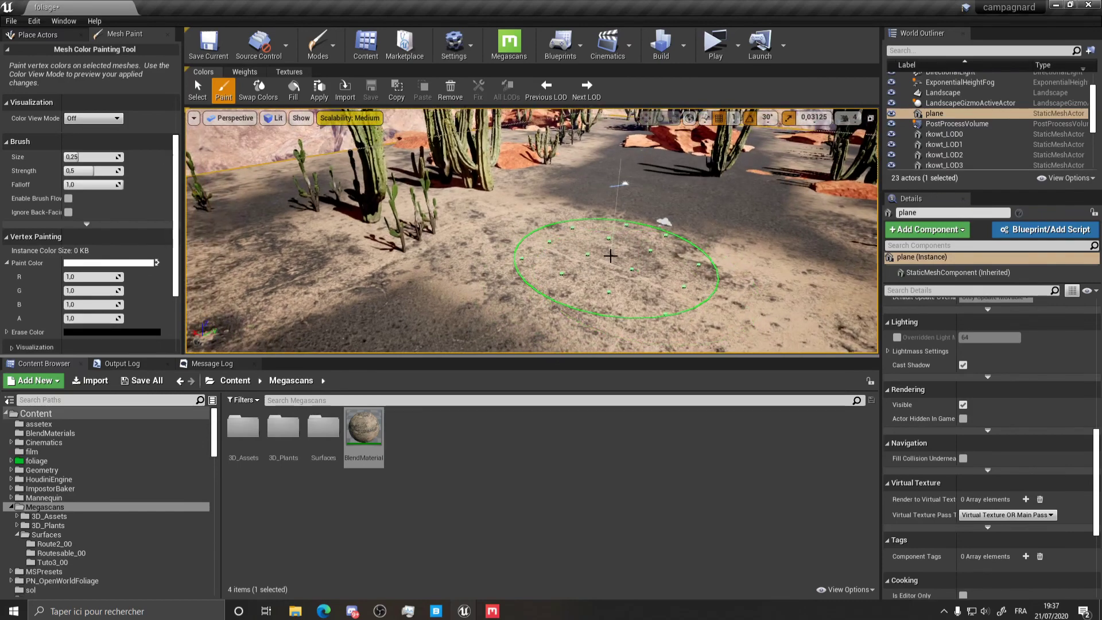
mouse_move(623, 264)
right_down()
mouse_move(561, 229)
mouse_move(544, 276)
right_up()
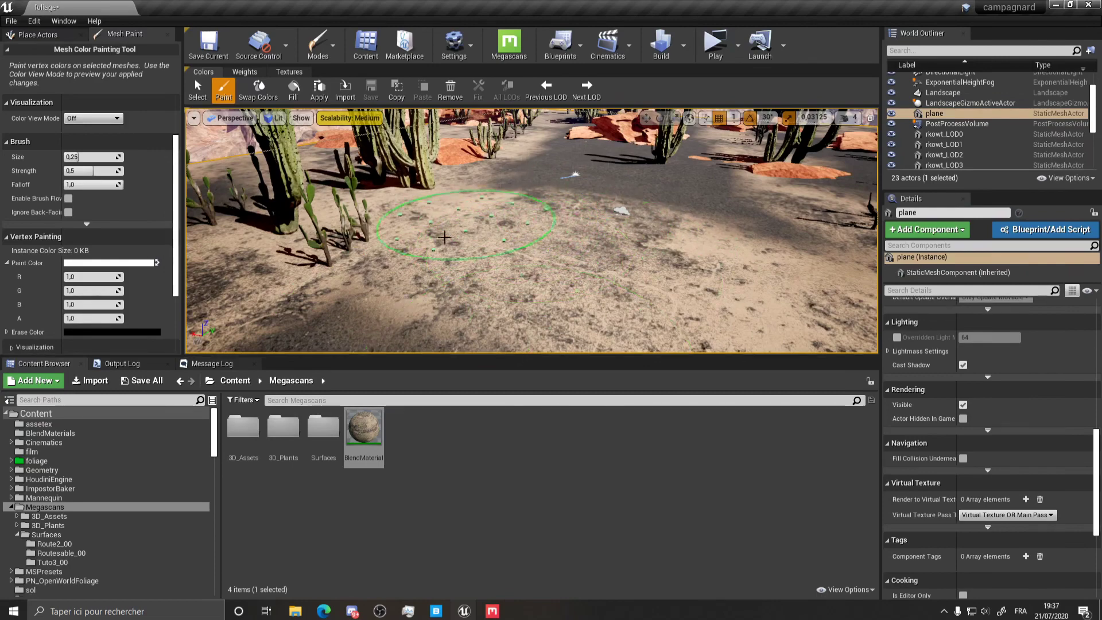
Check the GPU 0 load in Task Manager's performance overview and minimize Task Manager
click(409, 611)
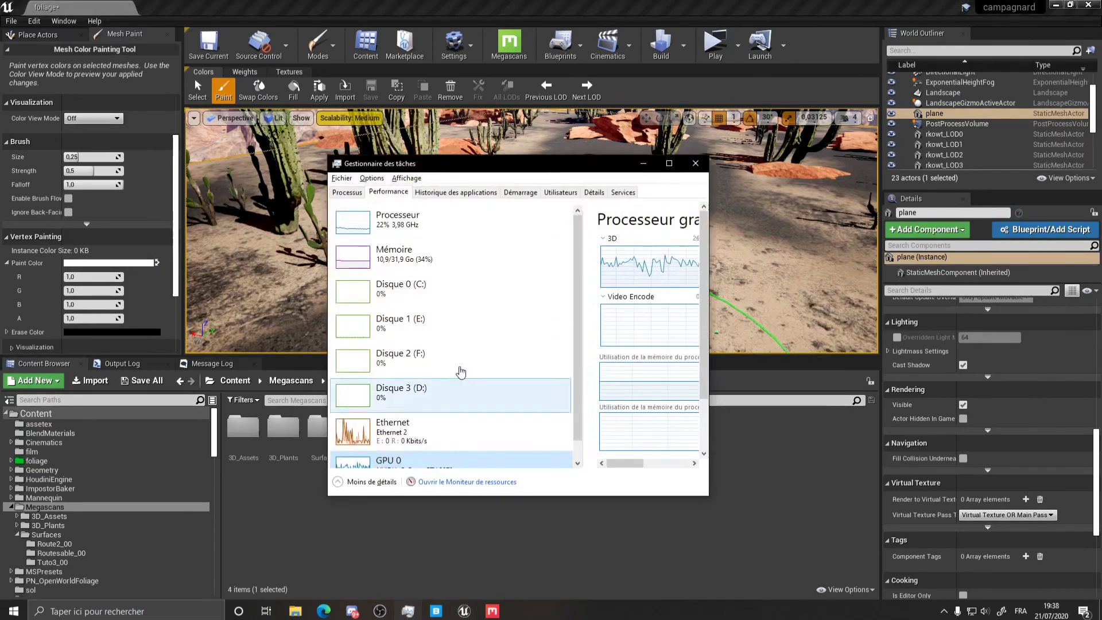
scroll(424, 409, down, 1)
scroll(340, 427, up, 1)
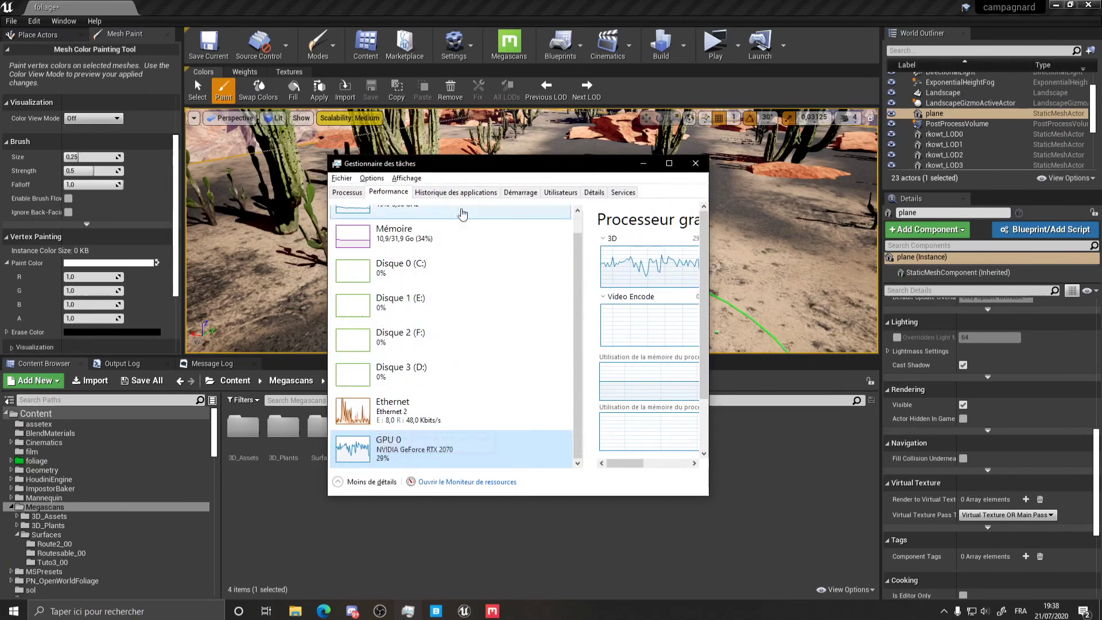
scroll(339, 428, down, 1)
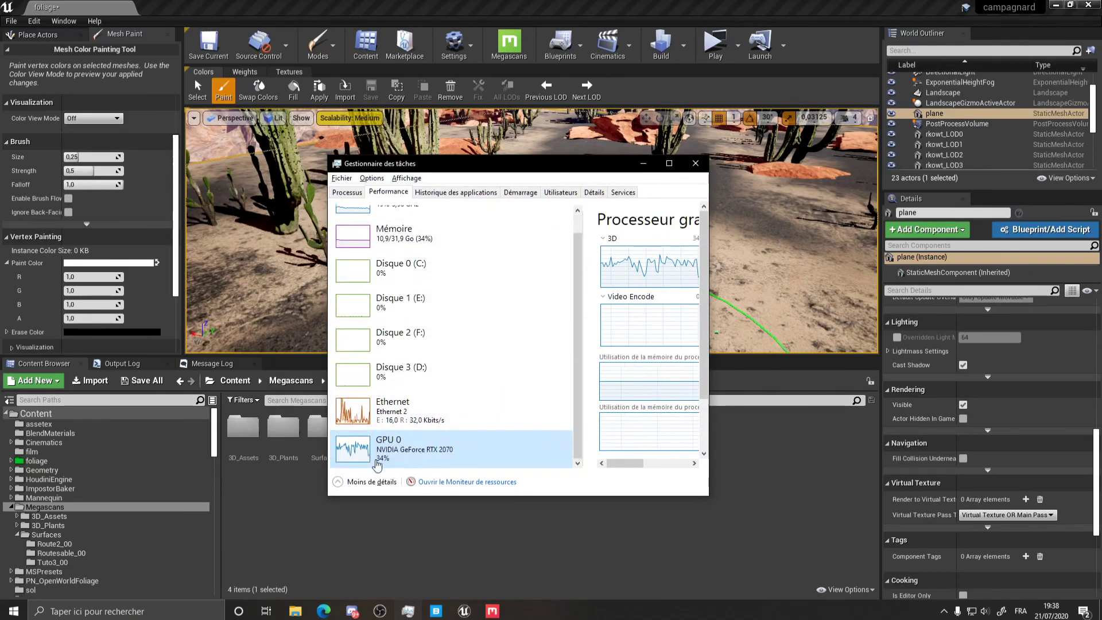
click(643, 164)
scroll(547, 211, down, 2)
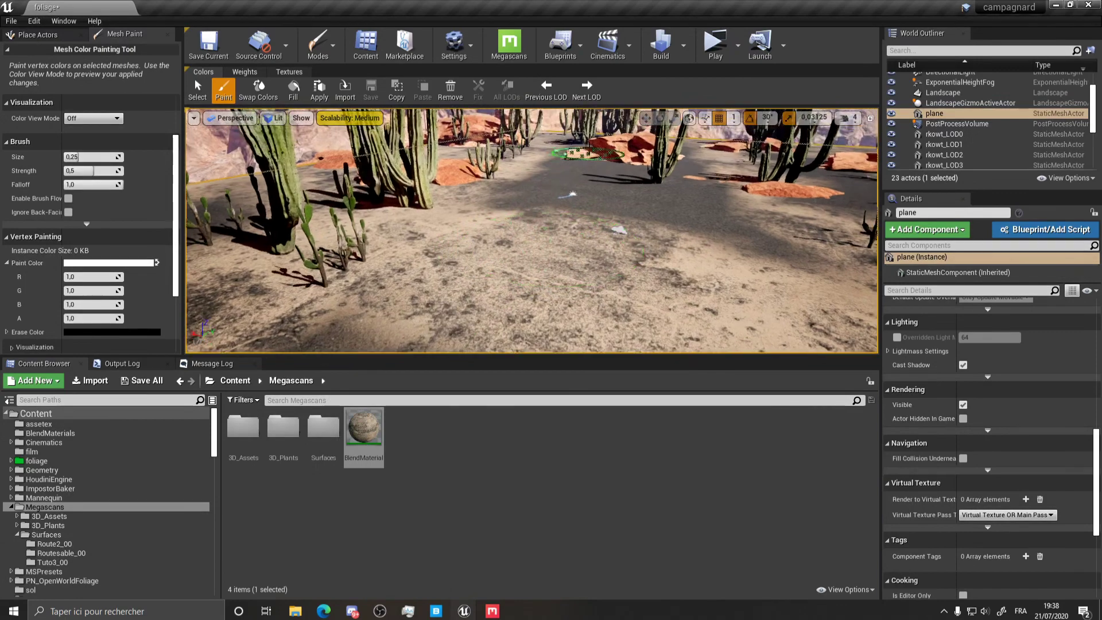
right_drag(669, 252, 660, 270)
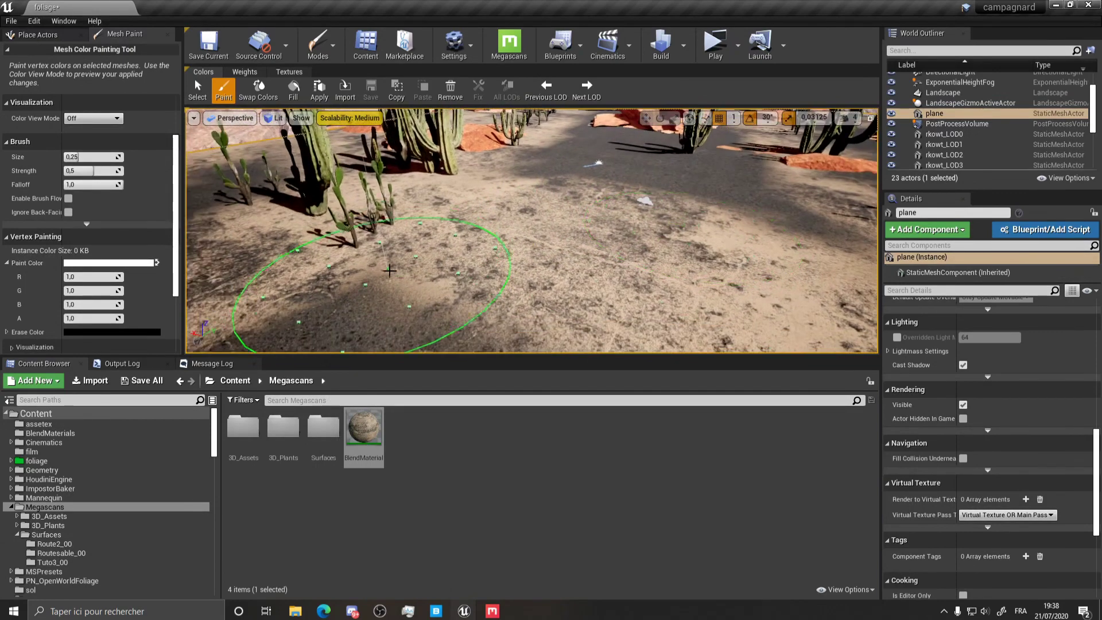
right_drag(551, 243, 580, 251)
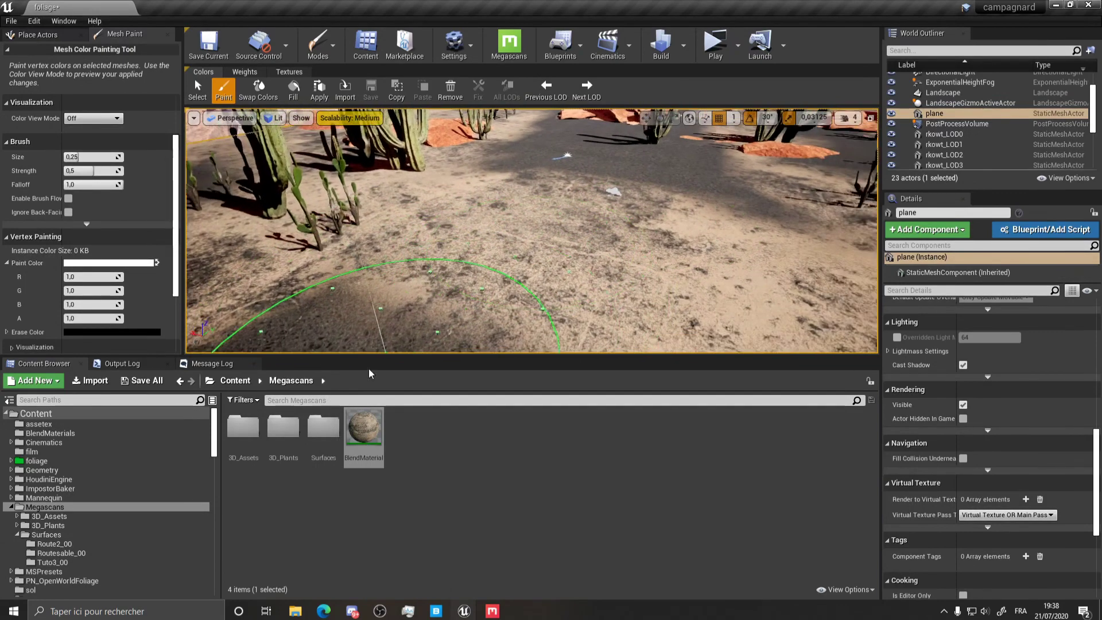
right_drag(529, 218, 519, 210)
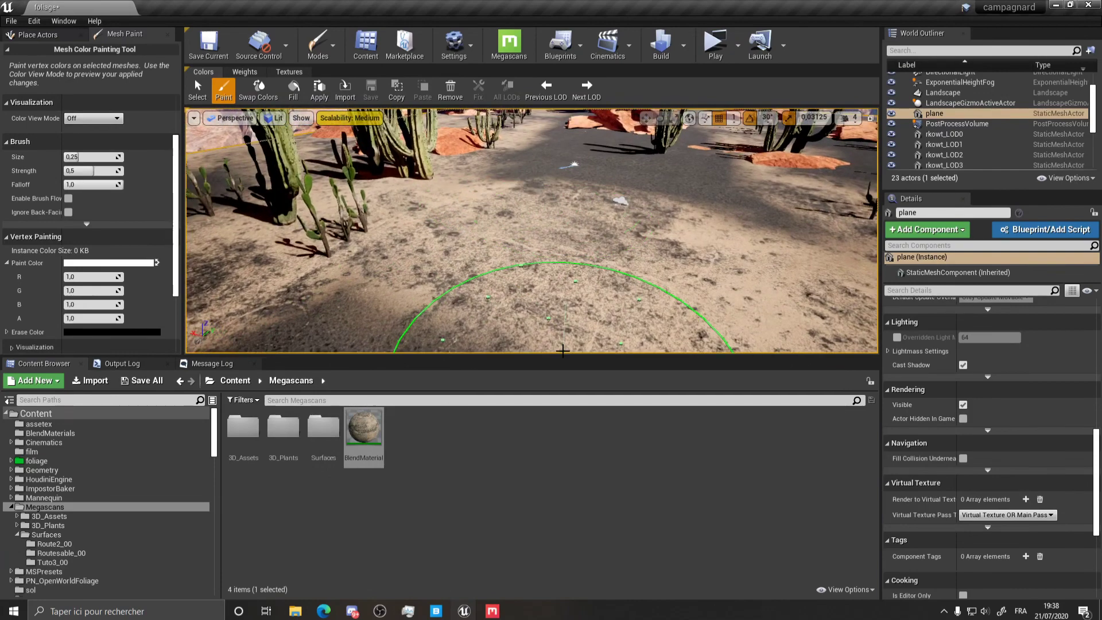
mouse_move(574, 293)
right_down()
mouse_move(548, 267)
mouse_move(585, 285)
right_up()
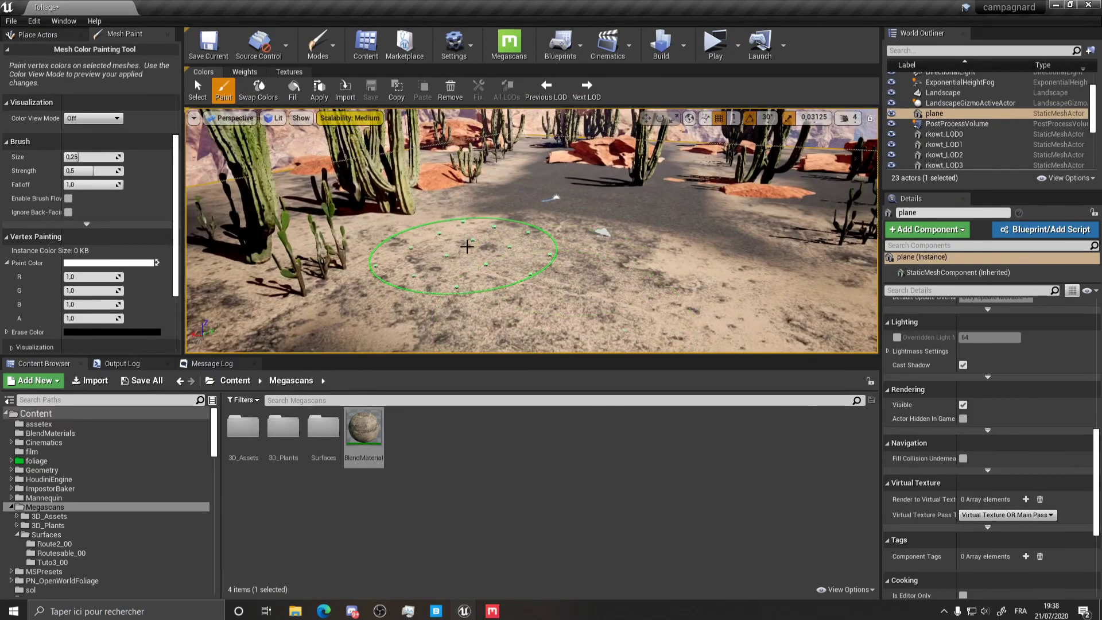
Reopen BlendMaterial to compare its Base, G and R albedo, displacement, normal and roughness textures, and minimize its editor
double_click(371, 430)
scroll(881, 246, down, 1)
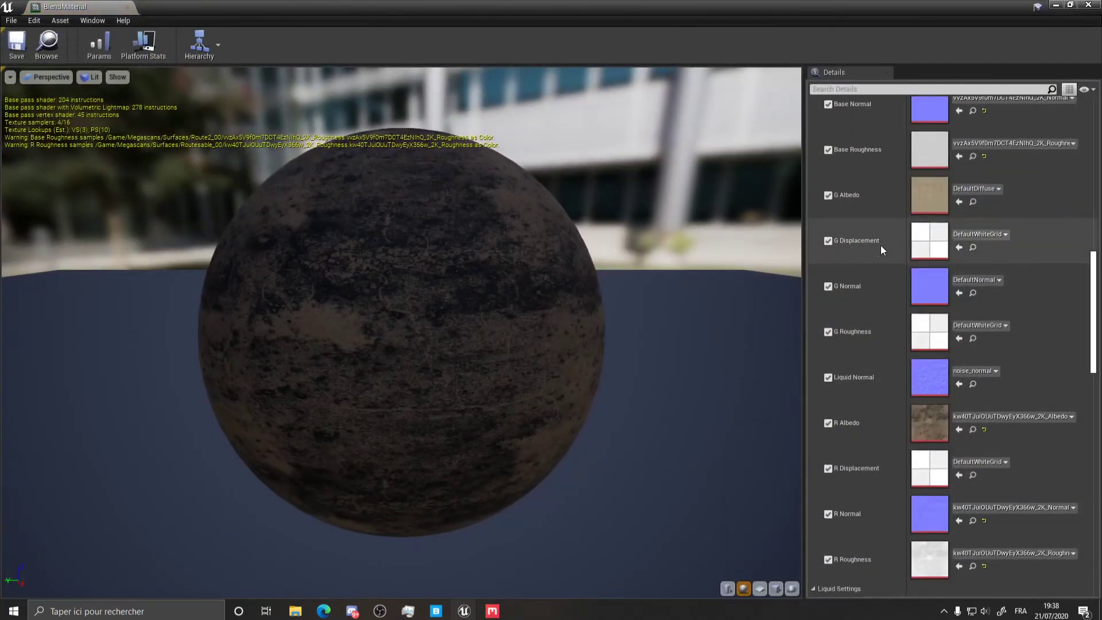
scroll(890, 249, up, 2)
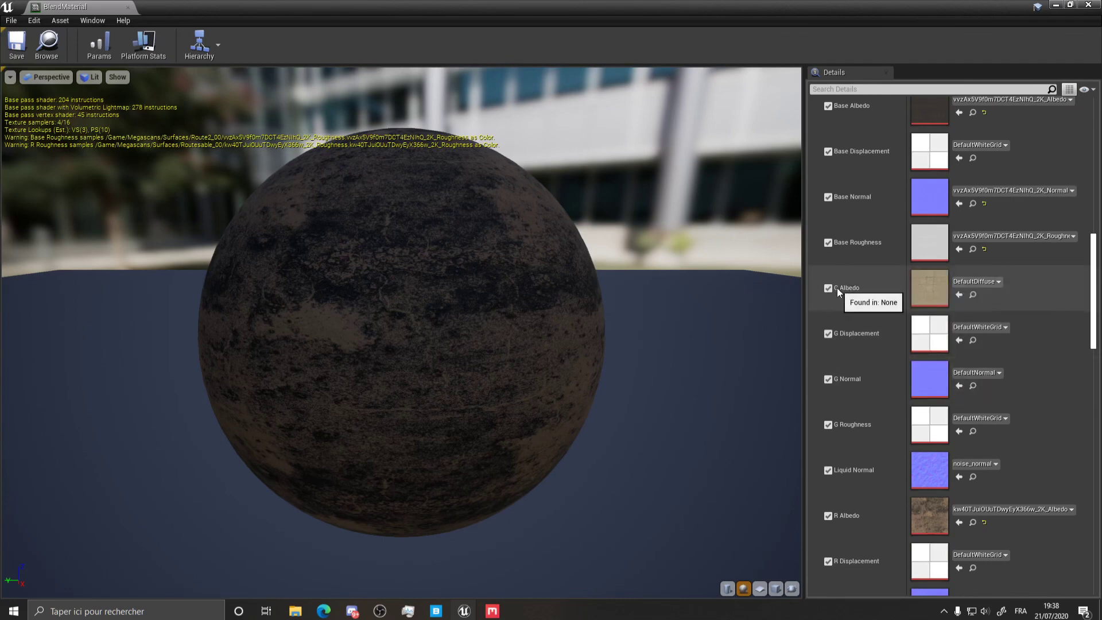
scroll(931, 423, down, 2)
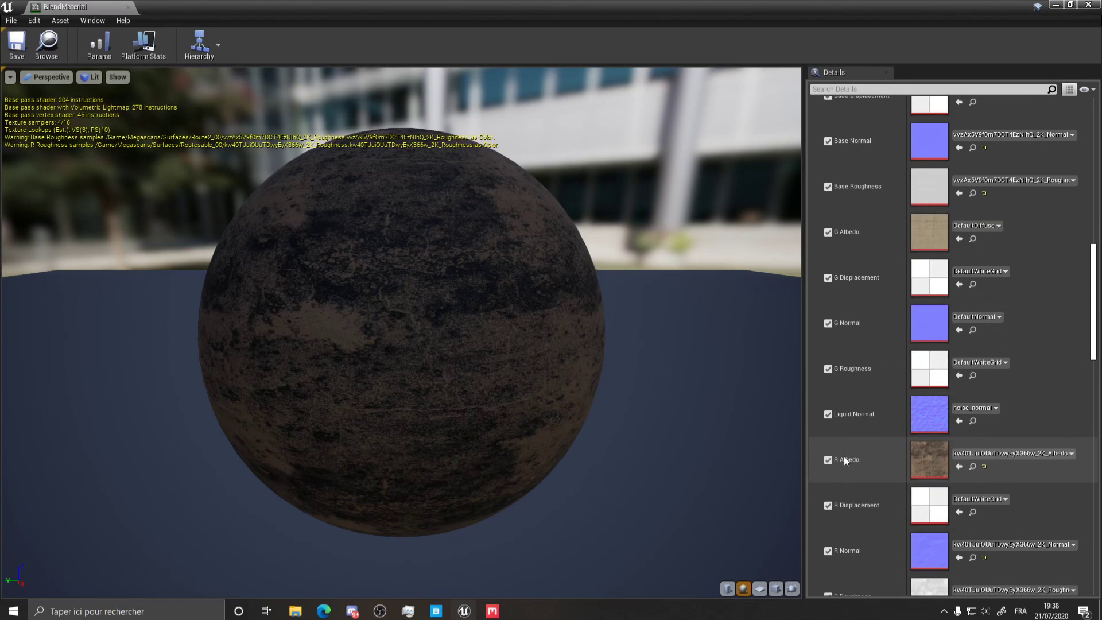
scroll(845, 460, up, 1)
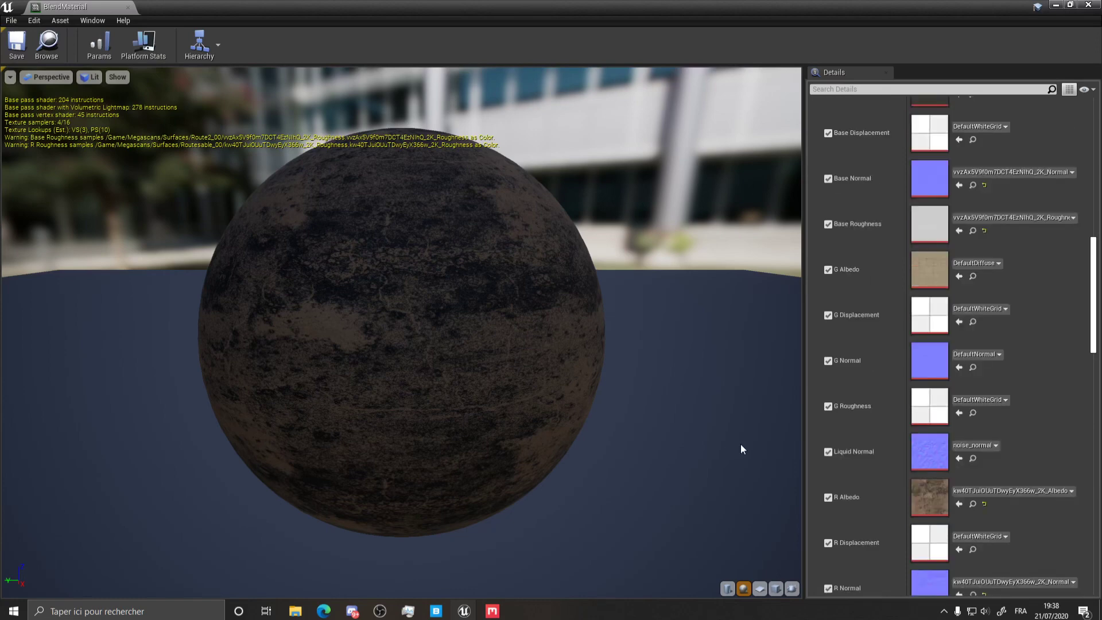
scroll(827, 435, down, 2)
scroll(894, 436, up, 4)
scroll(873, 270, down, 1)
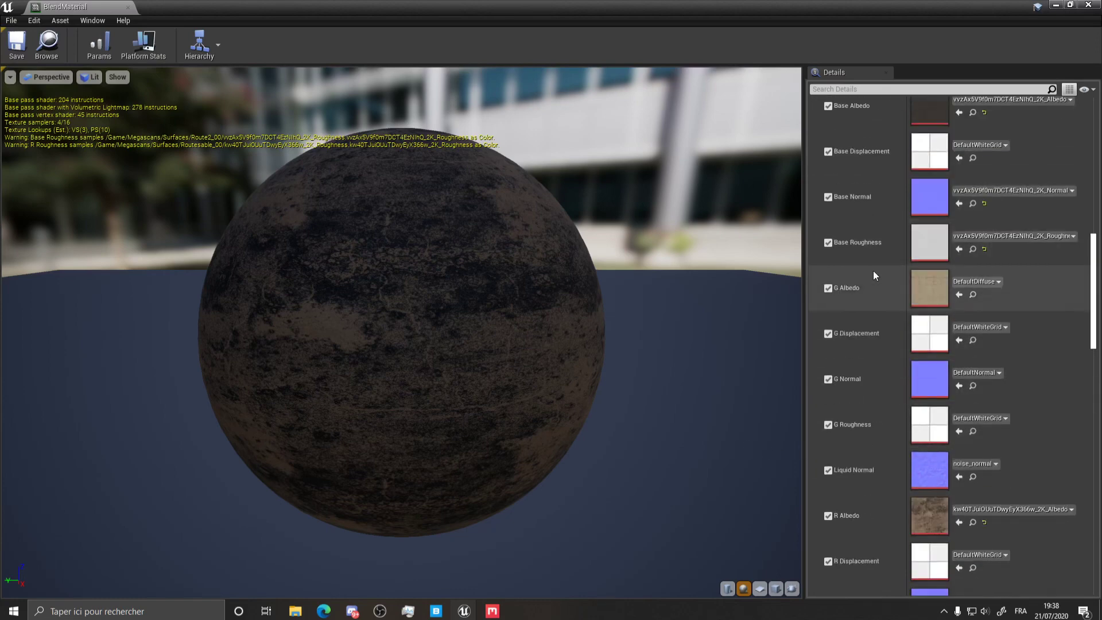
scroll(853, 348, down, 1)
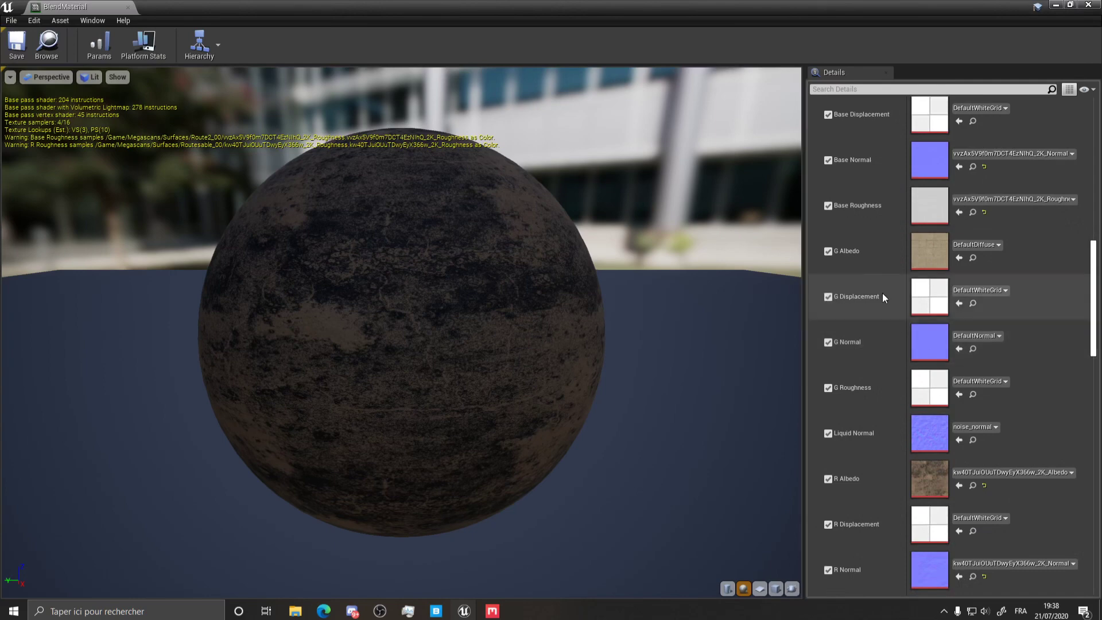
click(1055, 4)
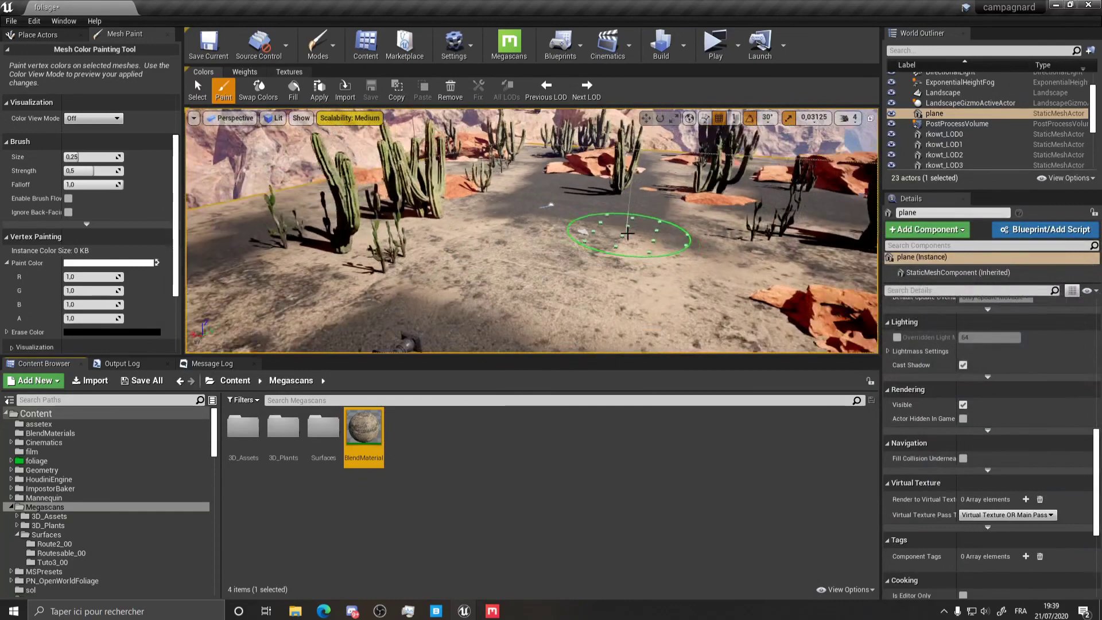
Check the material assigned to the road plane and the active editing mode
mouse_move(628, 233)
right_down()
mouse_move(683, 242)
mouse_move(655, 238)
right_up()
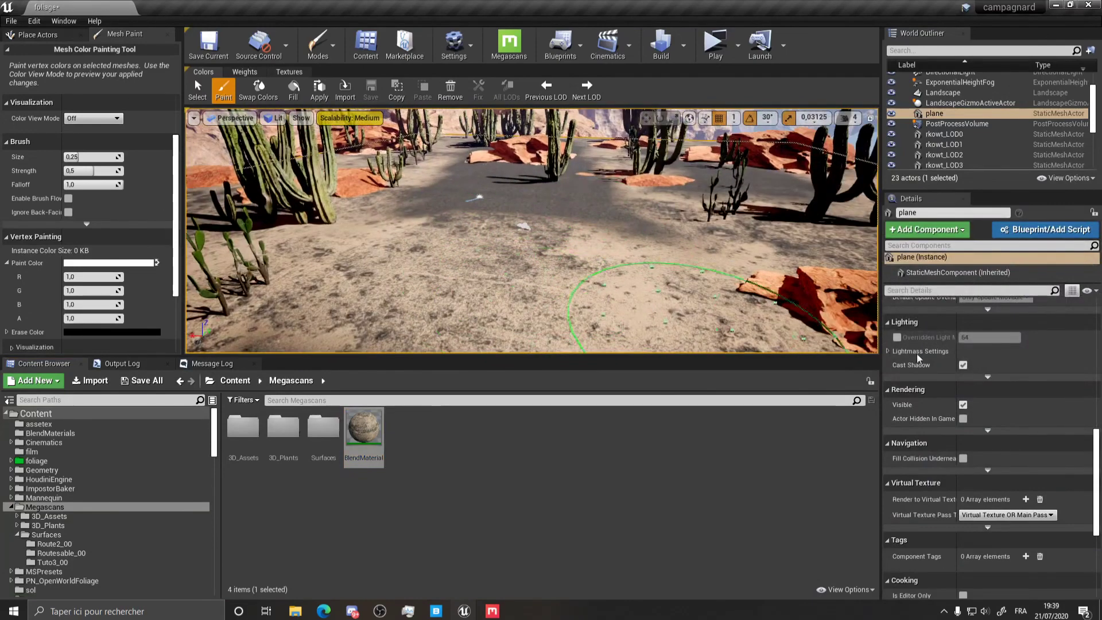
scroll(982, 388, up, 10)
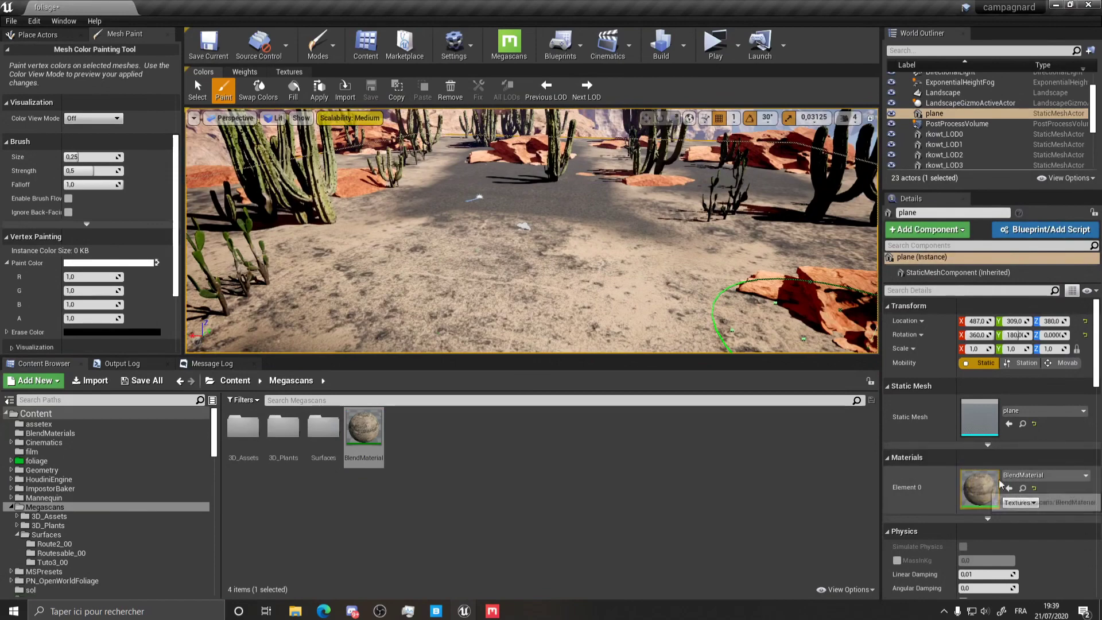
click(321, 48)
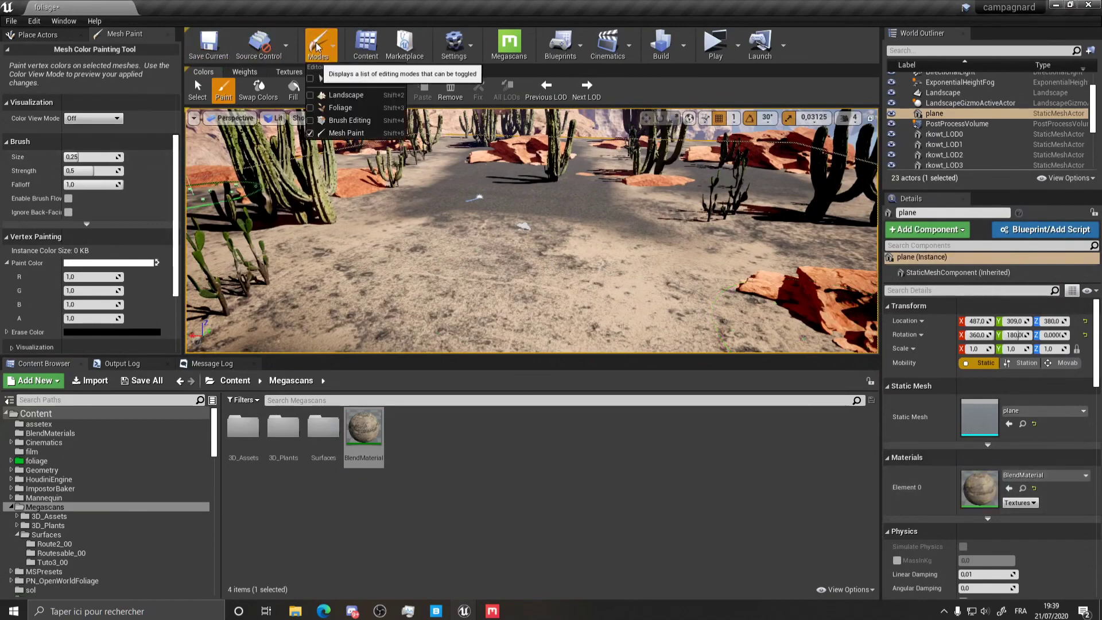
click(319, 46)
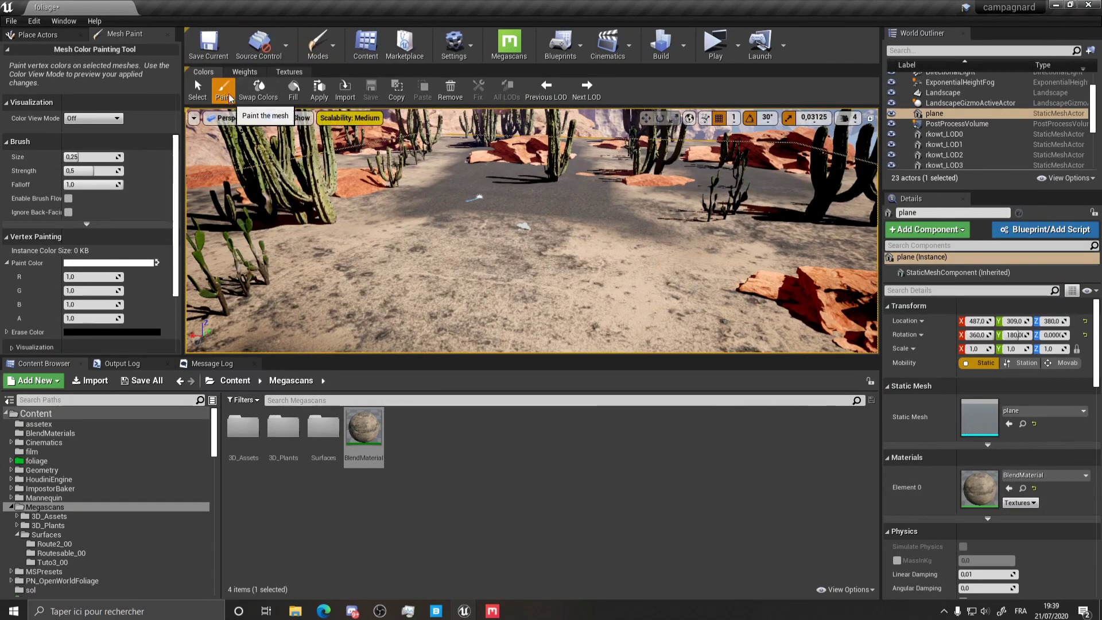
Restrict vertex color painting to the Green channel and swap the colors so the paint color is black
scroll(117, 290, down, 3)
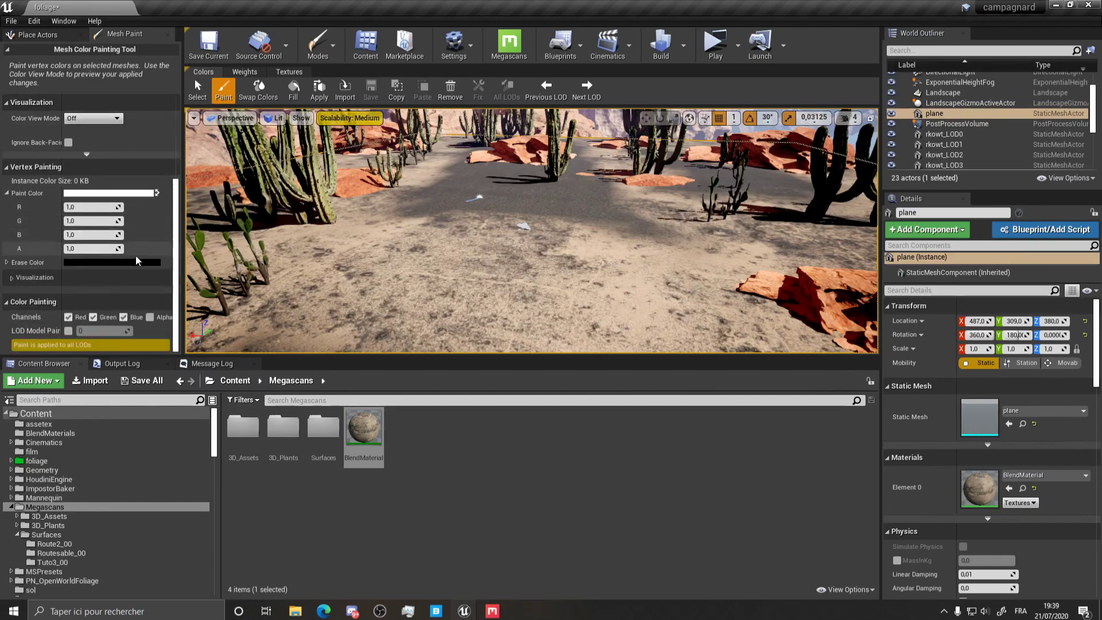
click(123, 317)
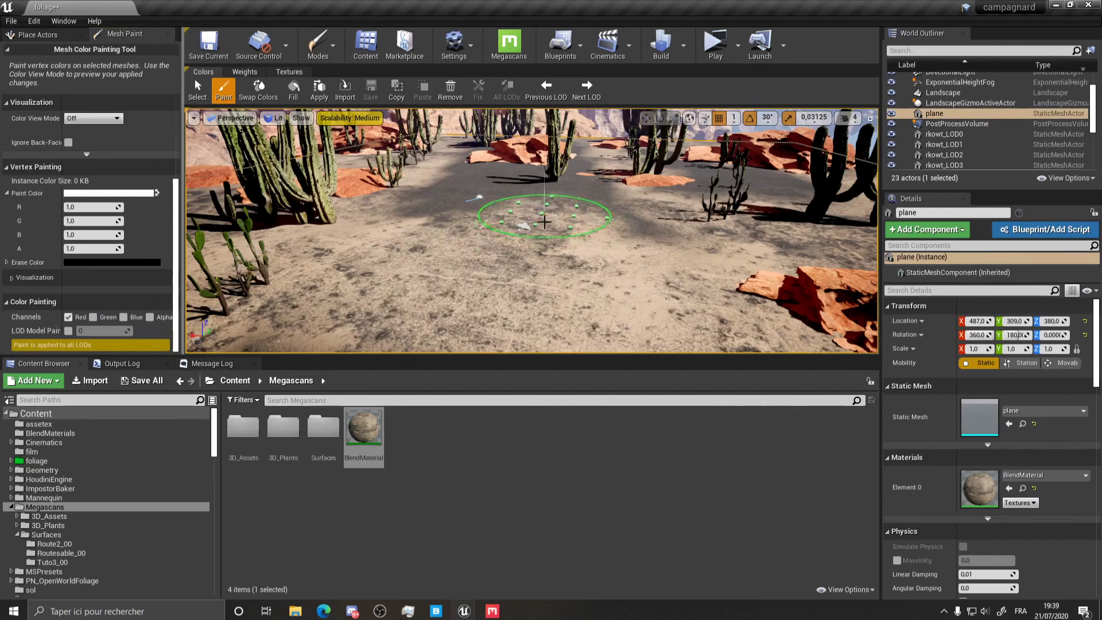
click(258, 92)
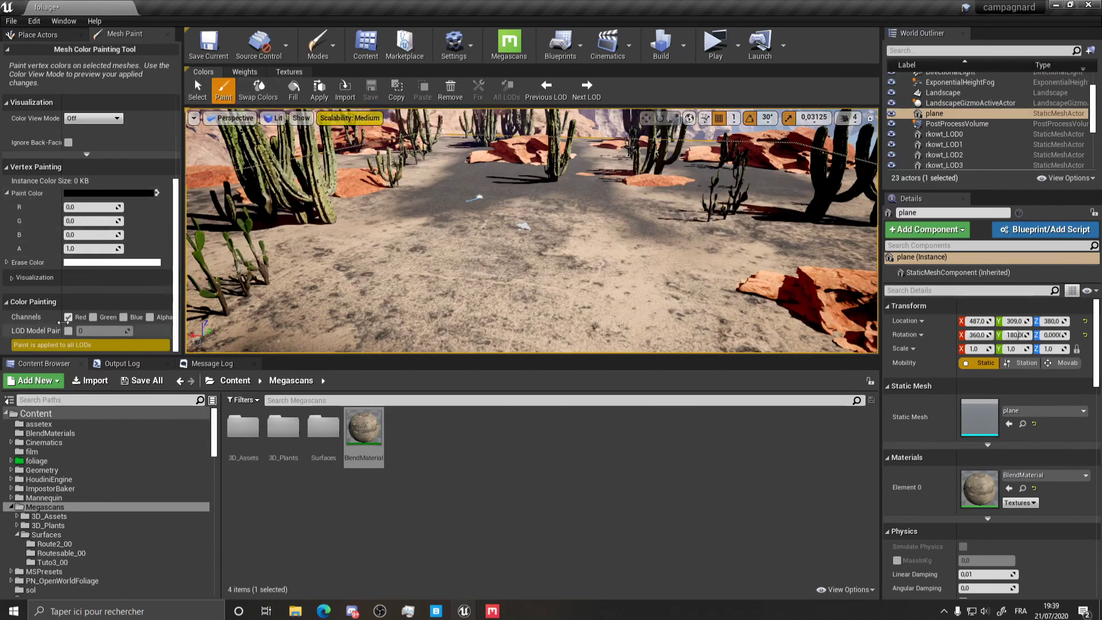
click(93, 318)
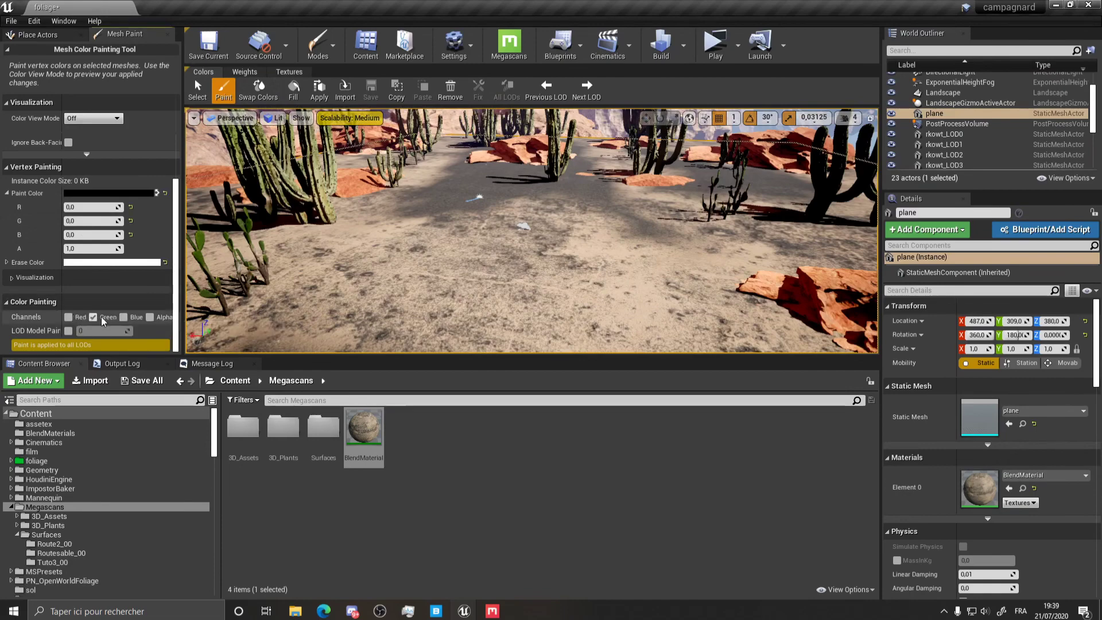
click(259, 91)
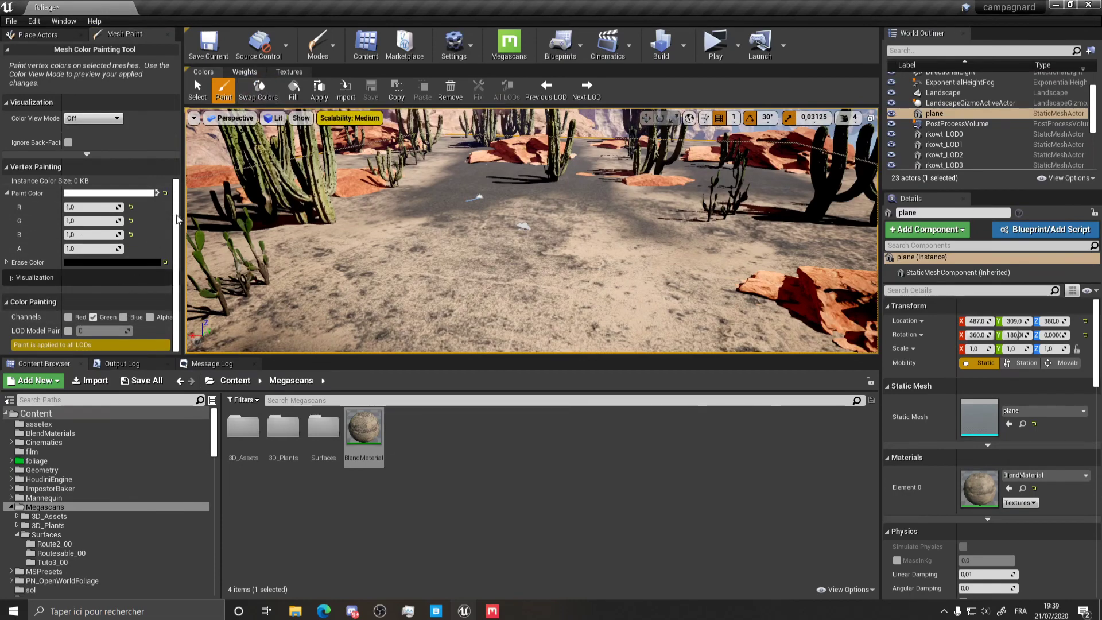
click(259, 90)
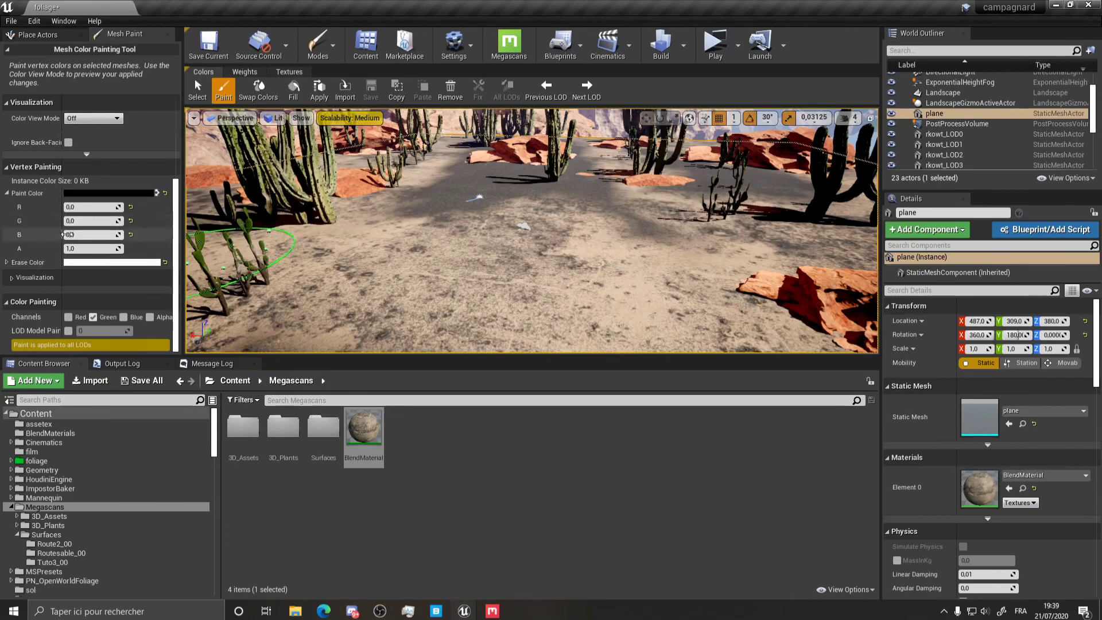
Paint black on the Green channel across the sandy middle of the road
drag(403, 230, 436, 246)
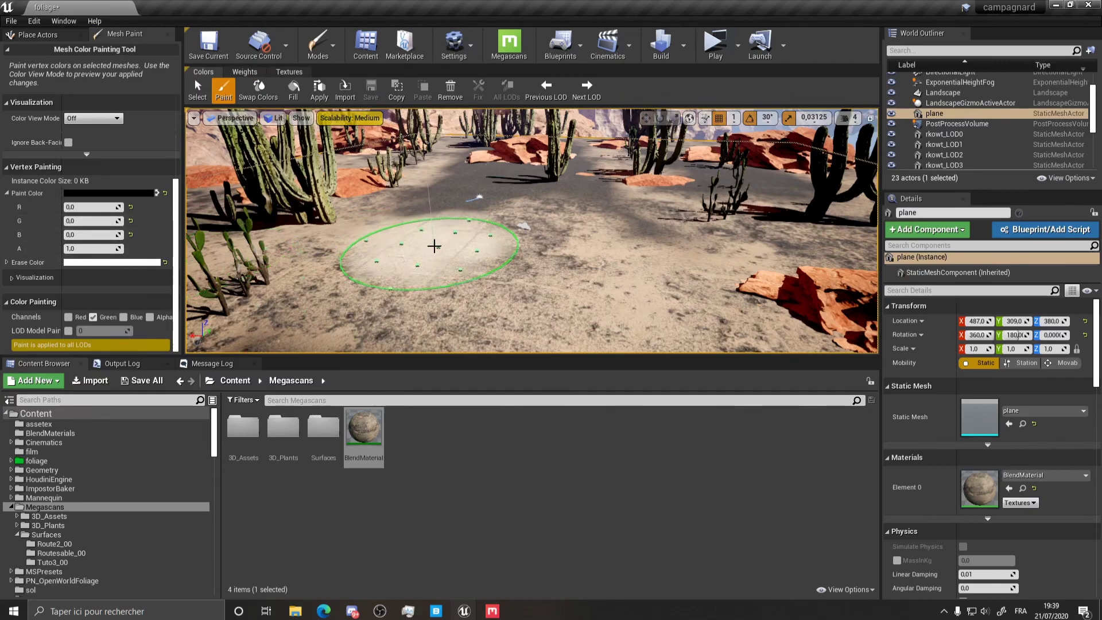
right_drag(435, 247, 498, 243)
drag(499, 243, 480, 249)
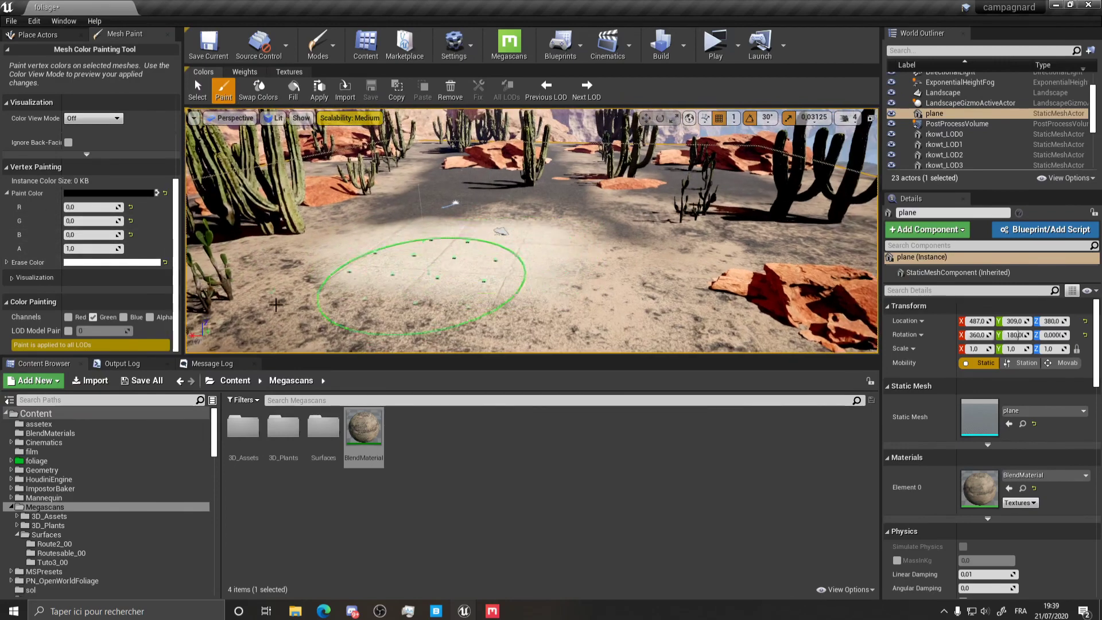
Switch vertex painting to the Red channel only and paint a black stroke across the near part of the road
click(93, 317)
click(69, 317)
mouse_move(297, 311)
mouse_down()
mouse_move(480, 265)
mouse_move(591, 285)
mouse_move(549, 296)
mouse_move(543, 288)
mouse_move(601, 286)
mouse_move(487, 270)
mouse_move(460, 300)
mouse_move(475, 291)
mouse_up()
Enable the Green and Blue channels alongside Red and paint black over the road's central patch up to its far end
click(93, 317)
scroll(539, 283, down, 4)
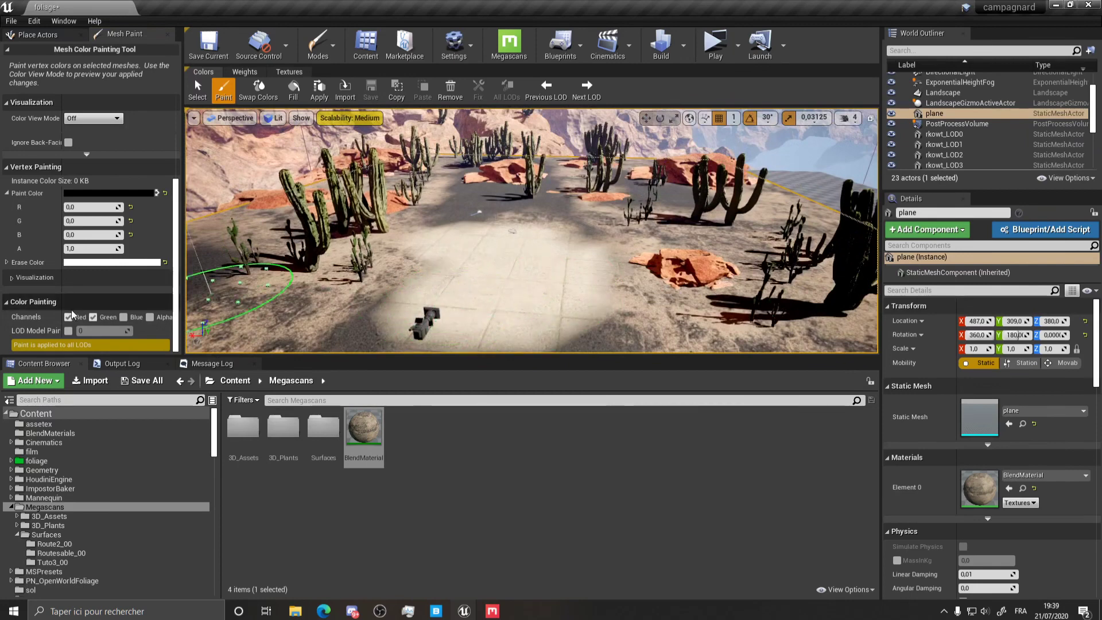
click(123, 317)
mouse_move(569, 307)
mouse_down()
mouse_move(320, 325)
mouse_move(450, 246)
mouse_move(440, 265)
mouse_up()
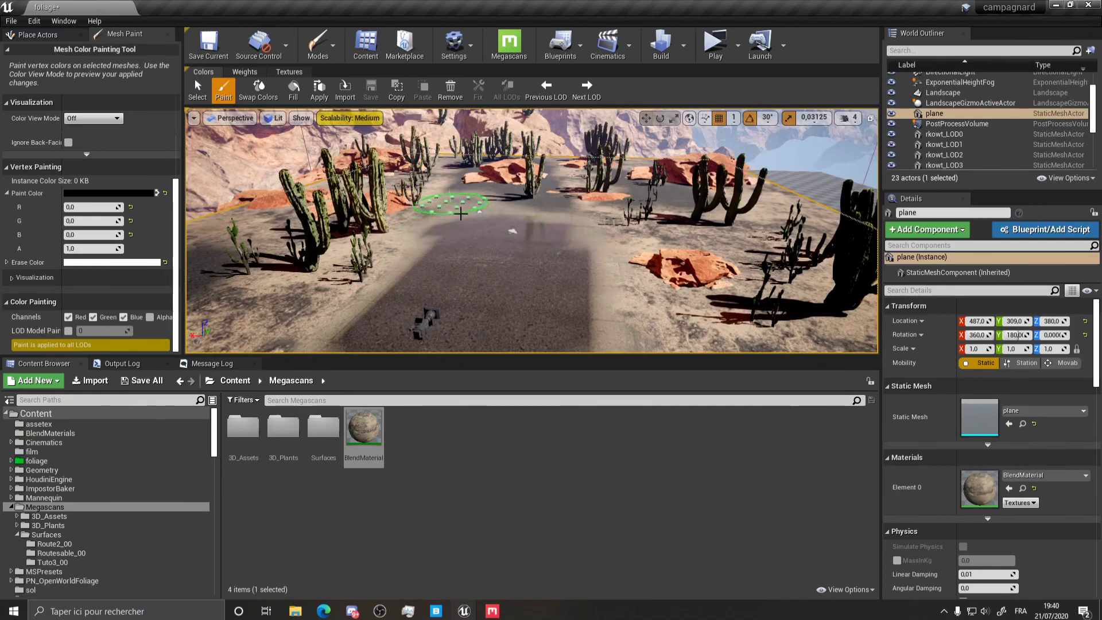
scroll(571, 275, up, 5)
mouse_move(549, 210)
mouse_down()
mouse_move(462, 184)
mouse_move(565, 164)
mouse_move(473, 158)
mouse_move(462, 227)
mouse_up()
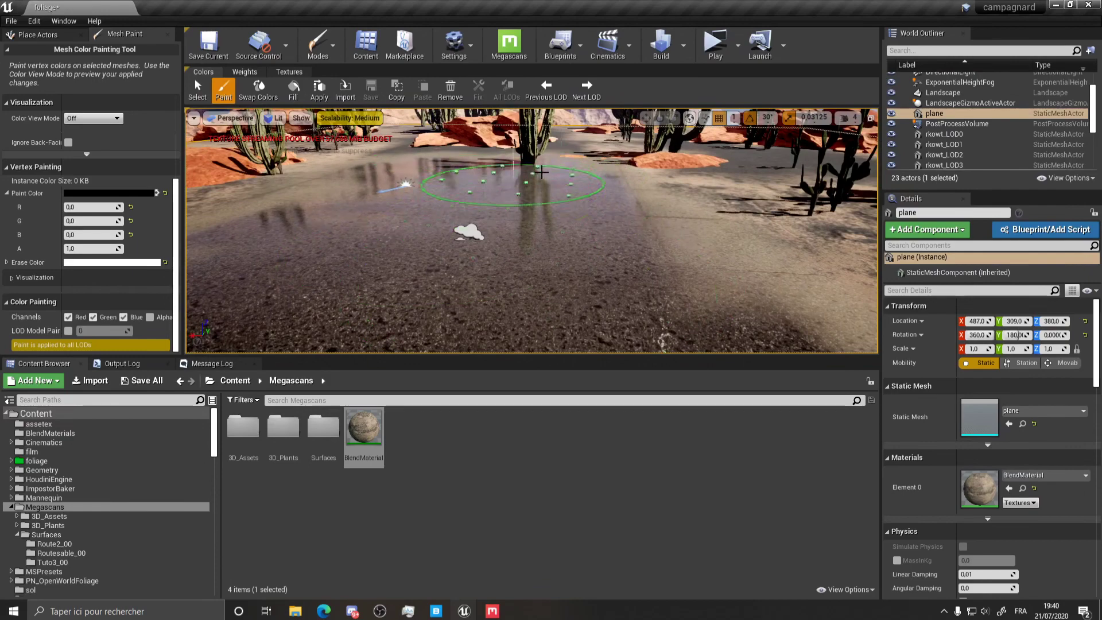
Restrict vertex color painting to the Blue channel only and paint black along the road's near outer edge
scroll(462, 228, down, 4)
scroll(430, 257, down, 3)
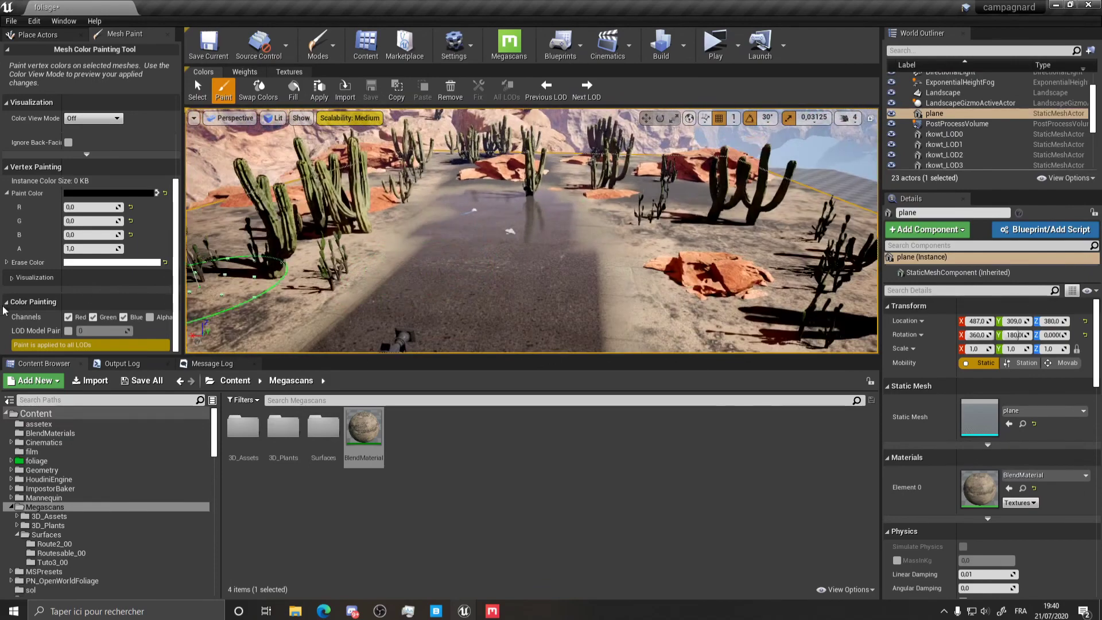
click(124, 317)
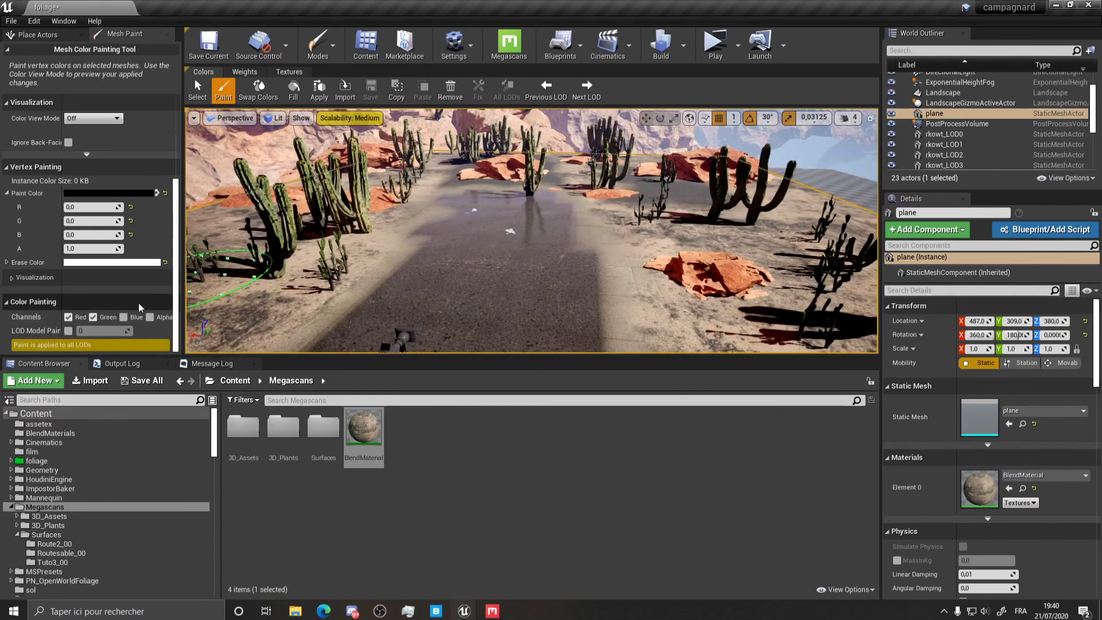
click(68, 318)
click(93, 317)
click(124, 317)
drag(571, 258, 603, 277)
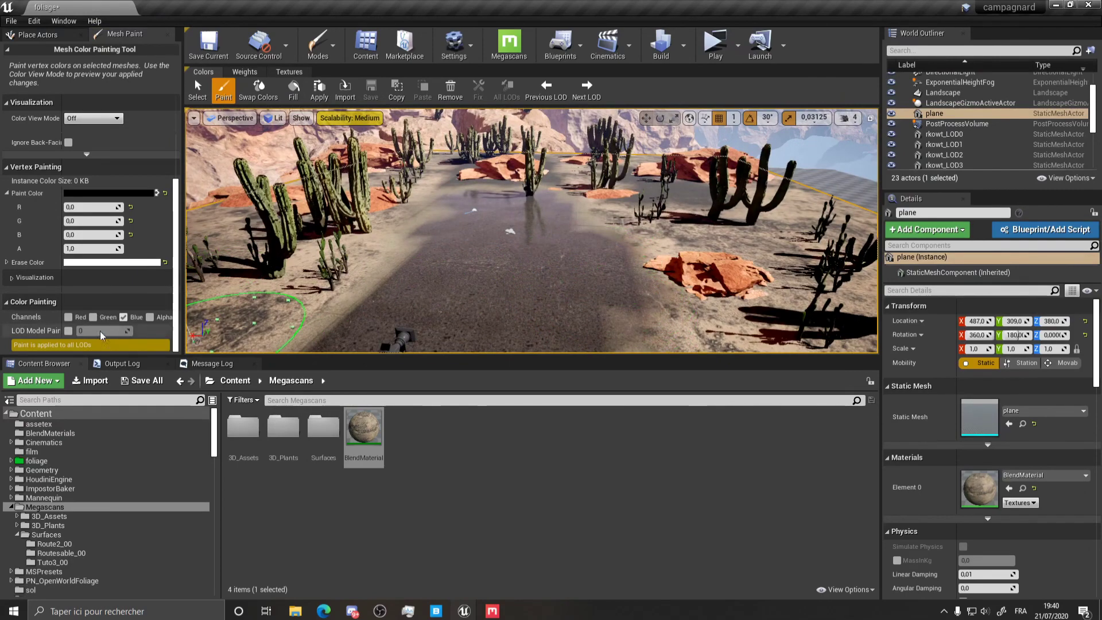
Raise the paint color's B value to 2,497053 and paint it on the Blue channel across the near part of the road
click(124, 318)
drag(79, 235, 79, 236)
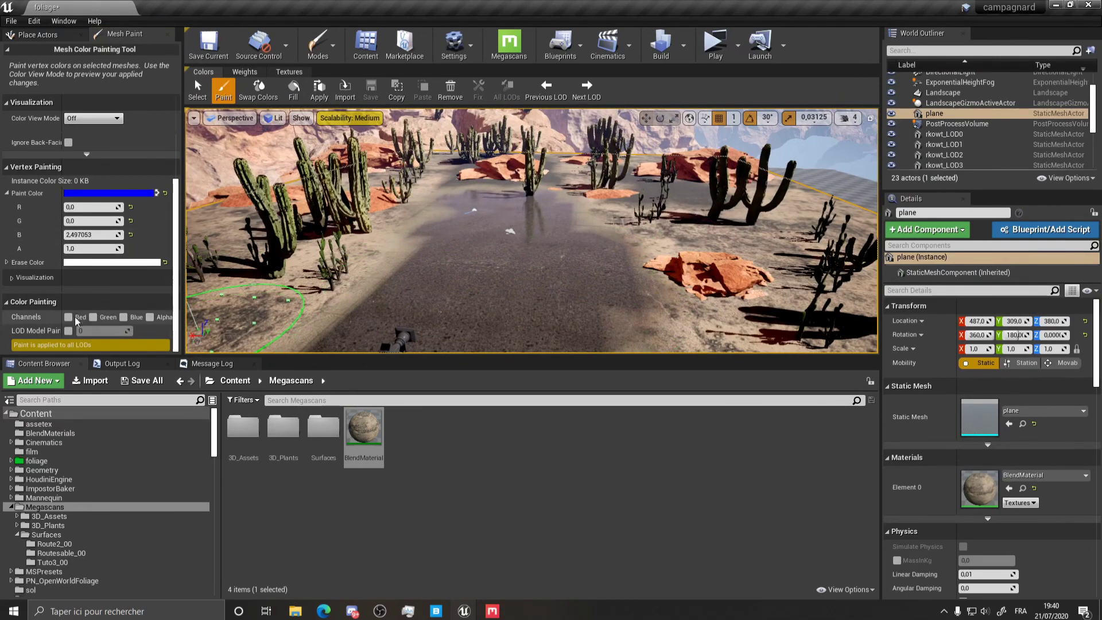
click(124, 317)
mouse_move(480, 301)
mouse_down()
mouse_move(598, 286)
mouse_move(499, 303)
mouse_up()
Enable the Red and Green channels alongside Blue, set the paint color to G 1 and B 0, and paint green over the bright near patch
click(69, 317)
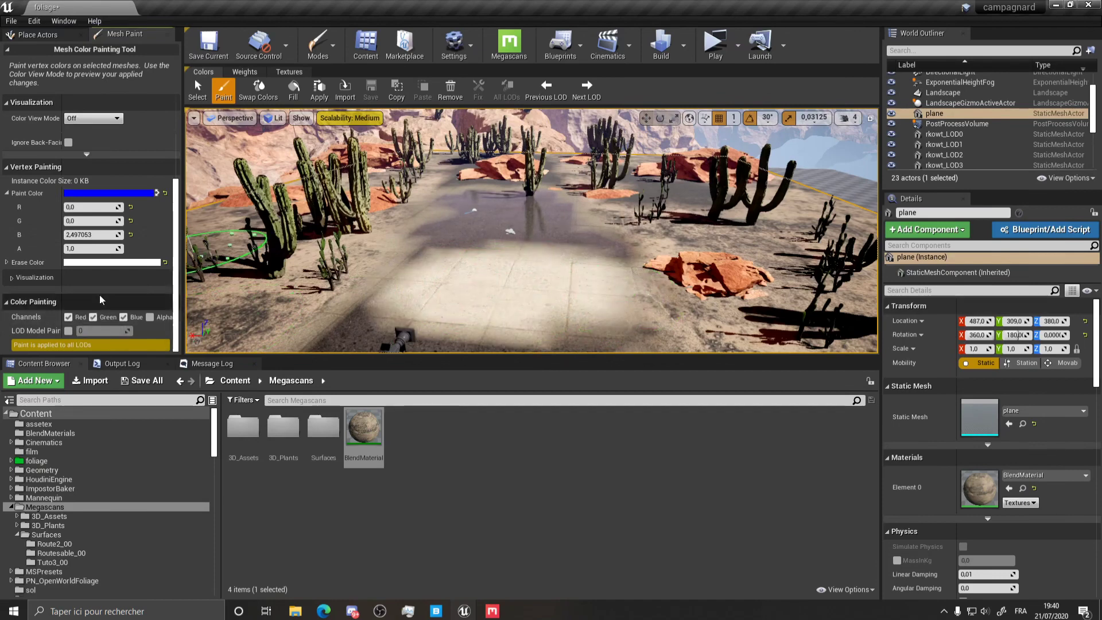
click(80, 235)
text(0)
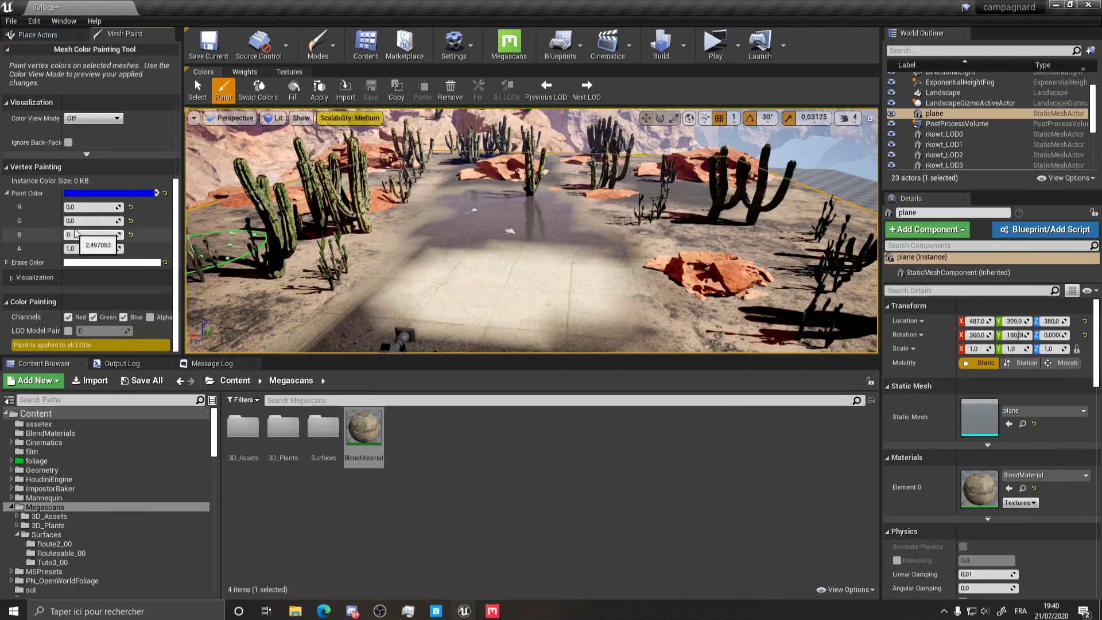
click(92, 221)
text(1)
key(Return)
mouse_move(568, 279)
mouse_down()
mouse_move(431, 291)
mouse_move(455, 256)
mouse_move(527, 256)
mouse_move(527, 213)
mouse_up()
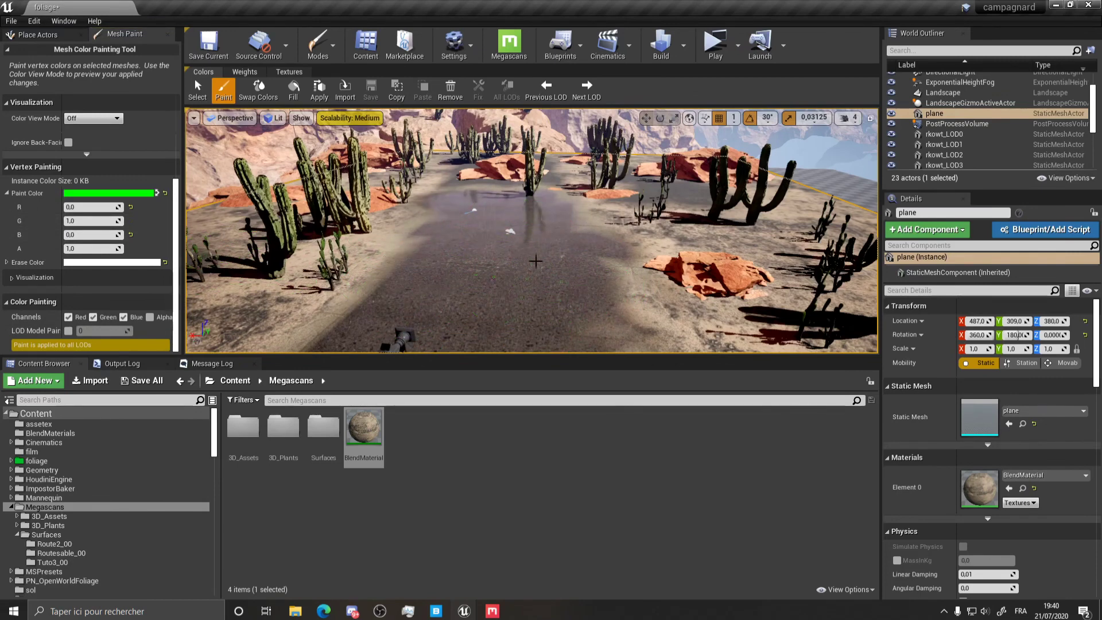
Set the paint color to R 1 and G 0 and paint red from the middle of the road out to its cactus-lined edge
click(87, 207)
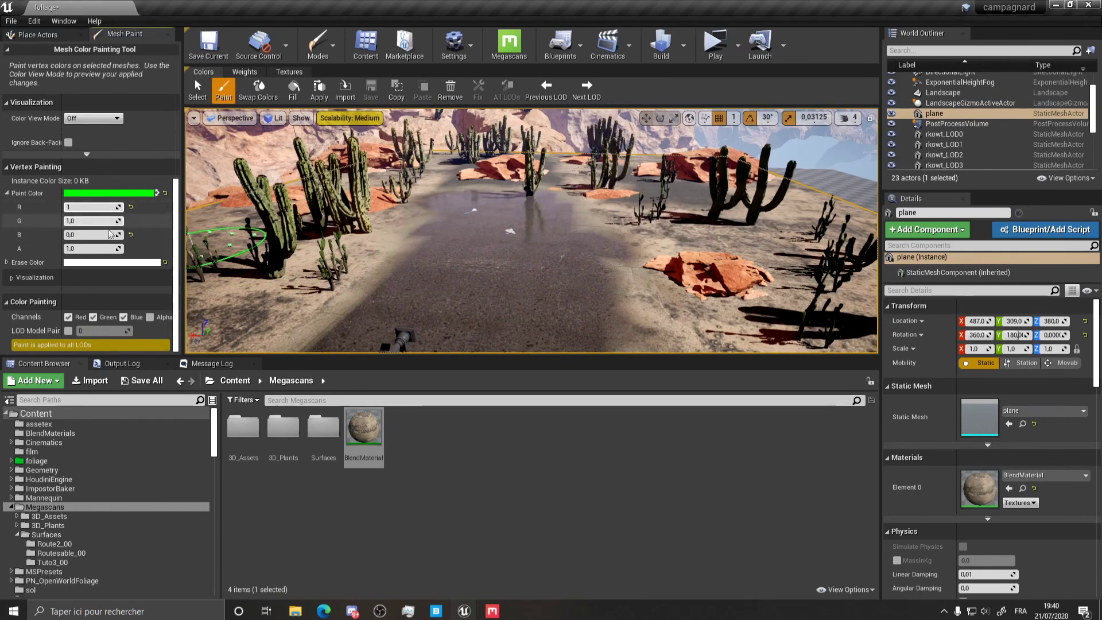
text(1)
right_drag(489, 266, 482, 268)
click(84, 220)
text(0)
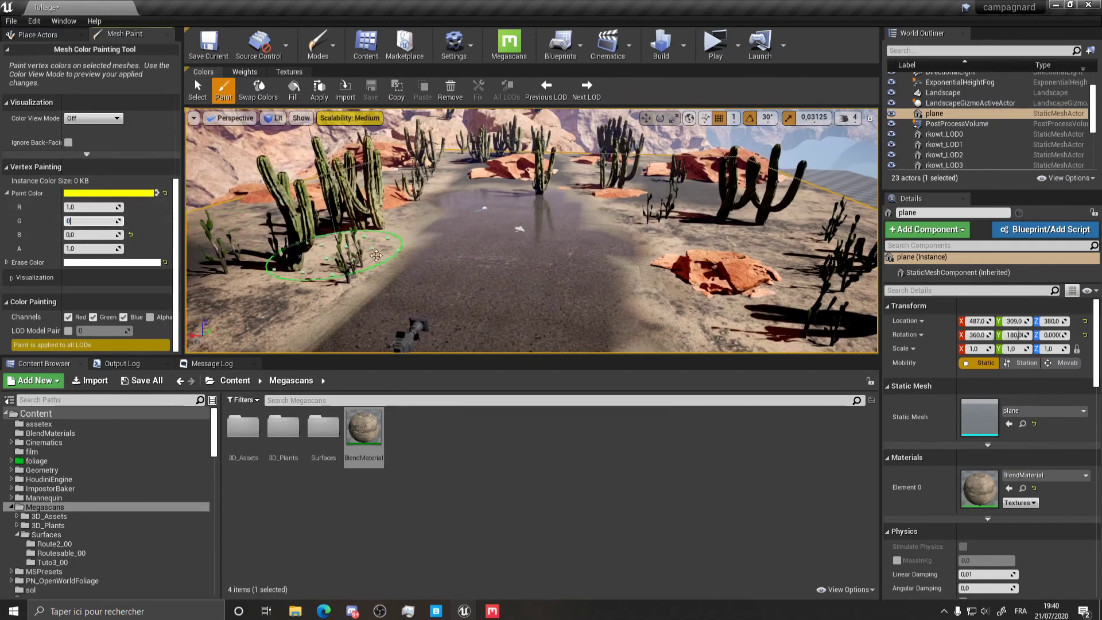
mouse_move(493, 270)
mouse_down()
mouse_move(512, 277)
mouse_move(512, 265)
mouse_move(350, 273)
mouse_up()
Set the paint color to R 0 and G 1 and dab green on the near part of the road
click(87, 207)
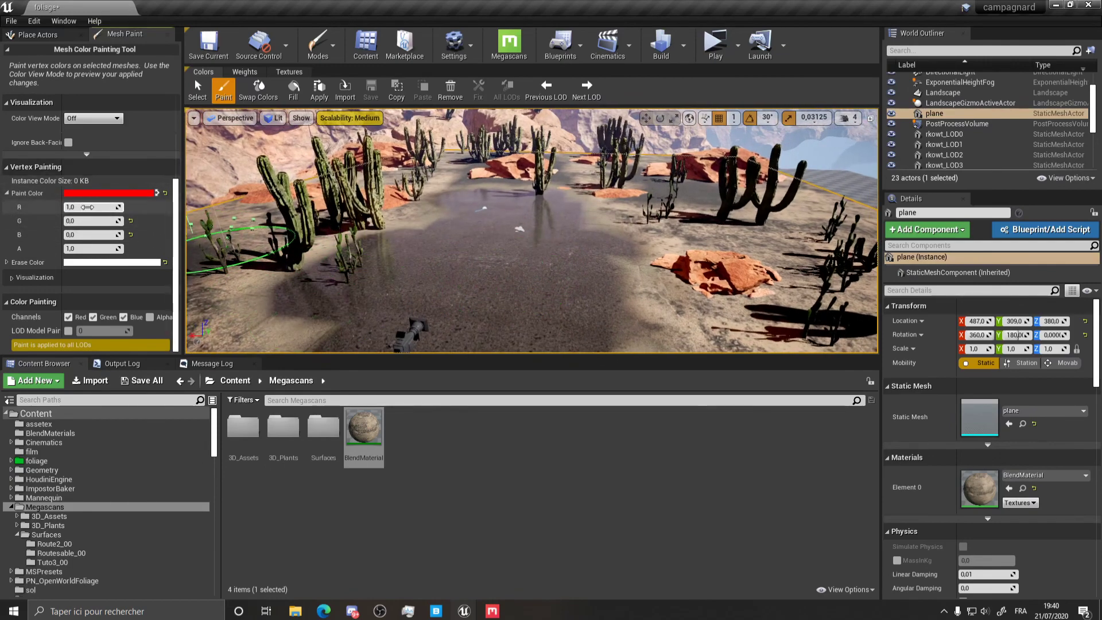
text(0)
click(86, 221)
text(1)
click(429, 257)
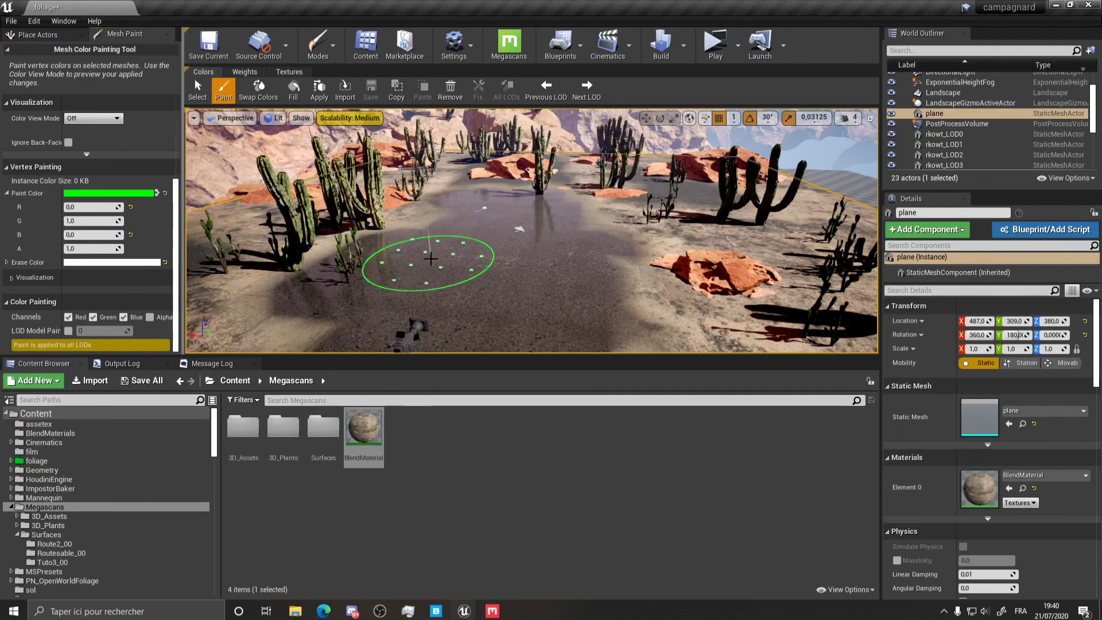
Paint white, with R, G and B at 1, over the near and middle road up to its far end, including the bright central patch
drag(482, 289, 458, 322)
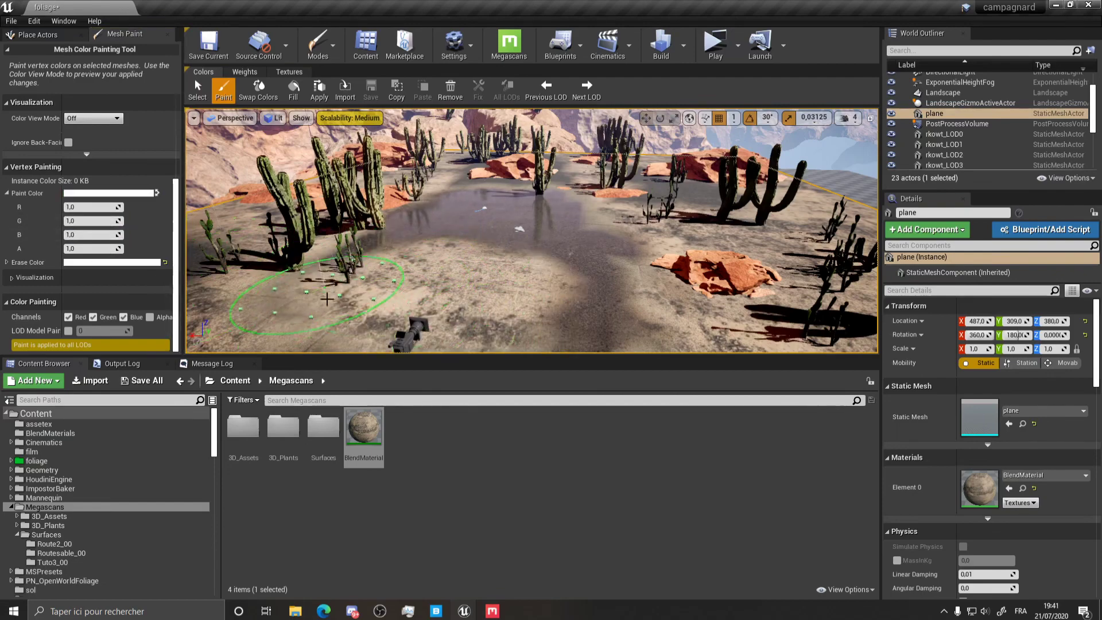
mouse_move(589, 235)
mouse_down()
mouse_move(402, 221)
mouse_move(439, 189)
mouse_move(548, 194)
mouse_move(525, 195)
mouse_up()
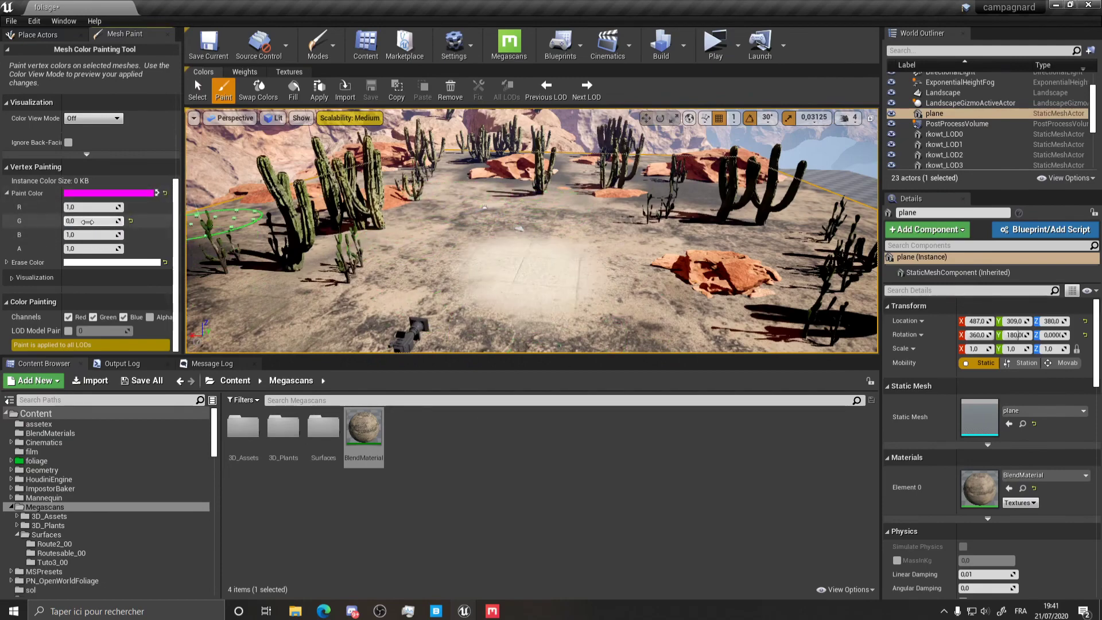
drag(85, 222, 132, 227)
mouse_move(514, 300)
mouse_down()
mouse_move(494, 295)
mouse_move(519, 253)
mouse_move(545, 262)
mouse_up()
Set the paint color's B value to 0, paint yellow along the road's middle, and try an alpha of 0 before restoring it to 1
click(86, 236)
text(0)
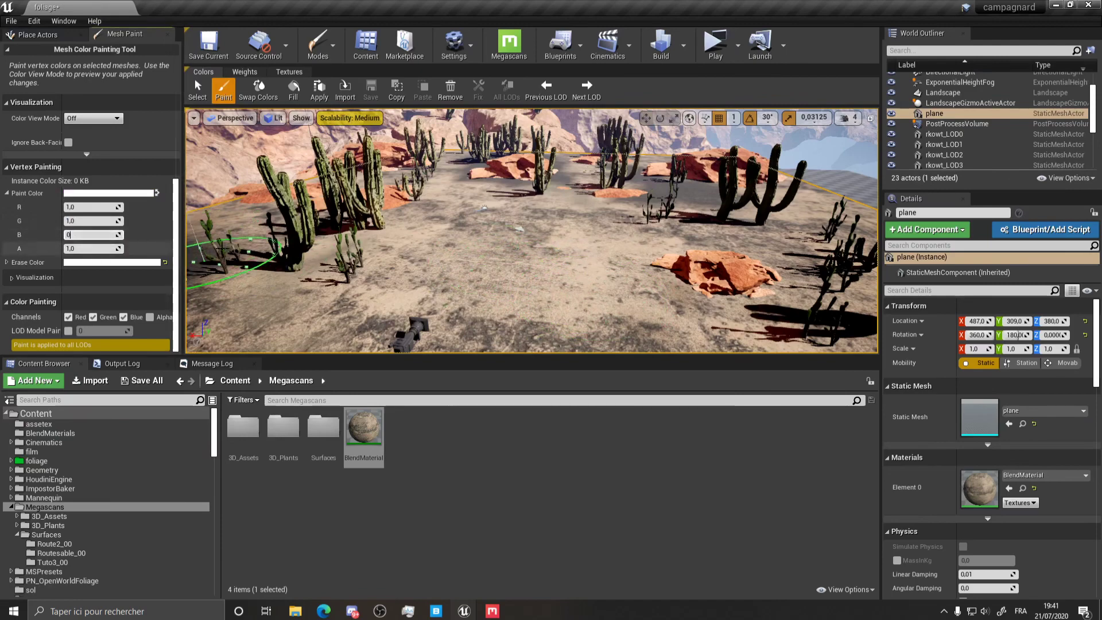
mouse_move(567, 303)
mouse_down()
mouse_move(565, 292)
mouse_move(505, 289)
mouse_move(494, 310)
mouse_move(505, 201)
mouse_move(551, 217)
mouse_up()
mouse_move(551, 217)
right_down()
mouse_move(552, 264)
mouse_move(523, 209)
mouse_move(551, 213)
right_up()
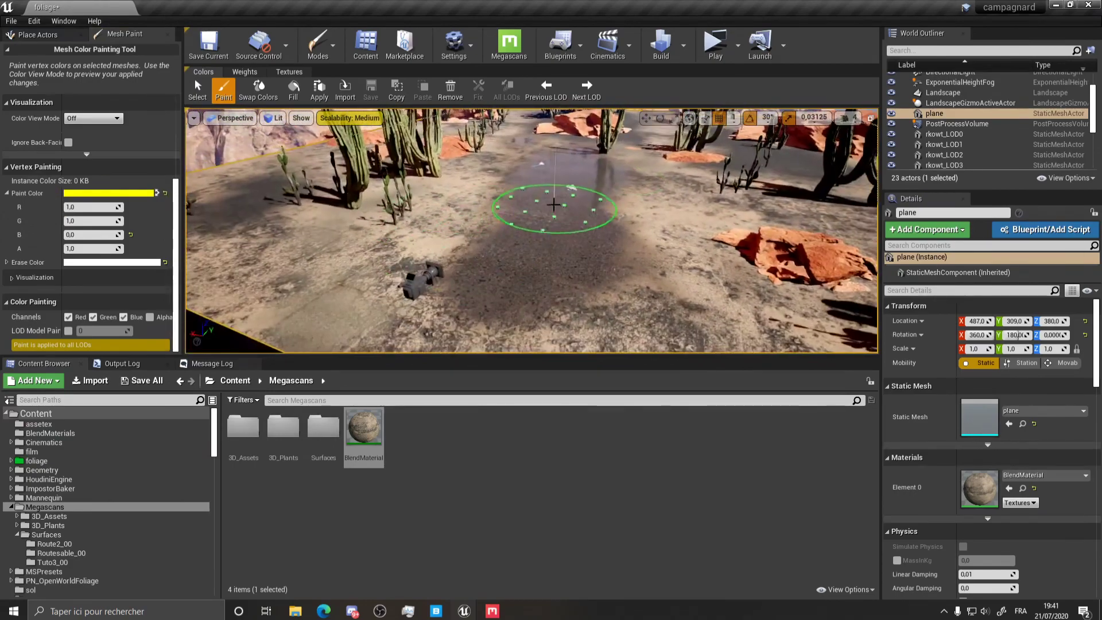
click(94, 248)
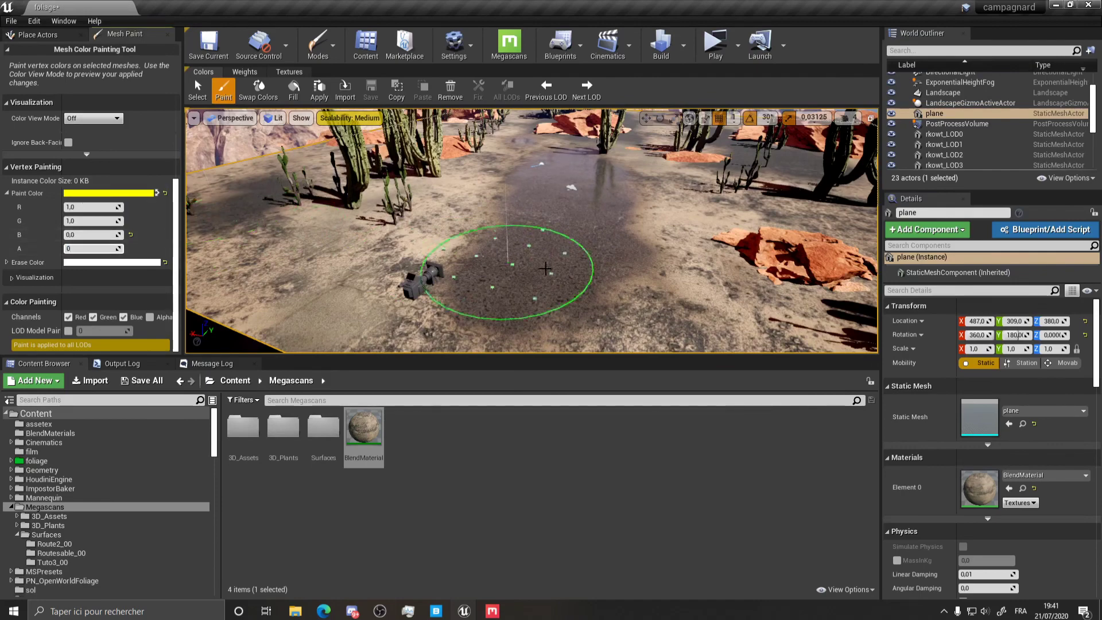
text(1,)
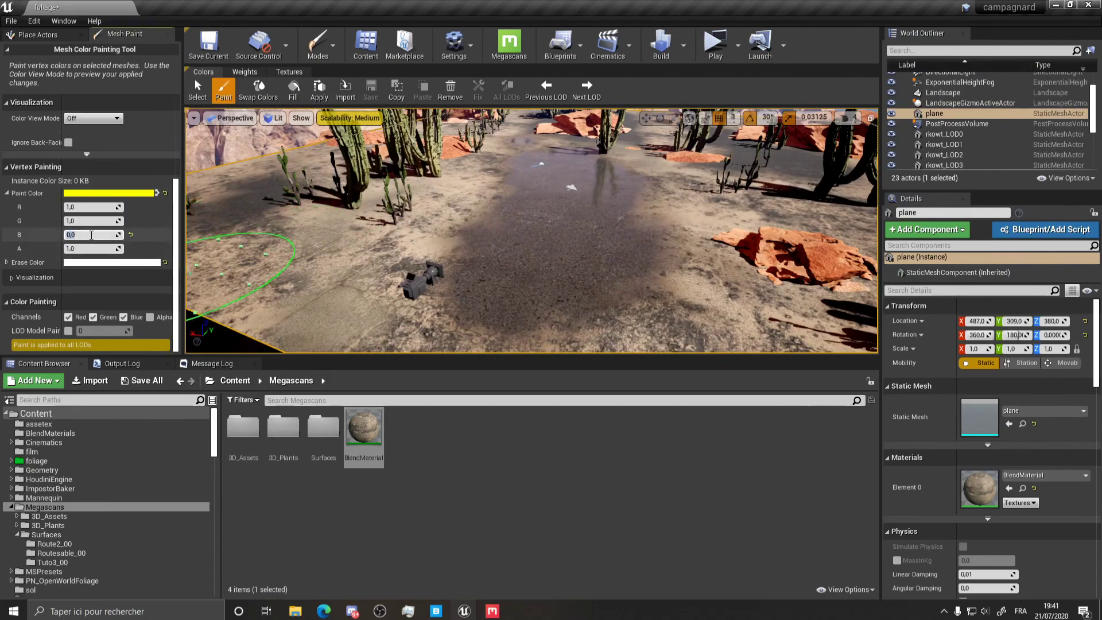
Set the paint color's B value to 1 and paint white over the road's dark central strip and the remaining dark spots
text(1)
key(Return)
mouse_move(522, 246)
mouse_down()
mouse_move(505, 265)
mouse_move(545, 204)
mouse_move(583, 184)
mouse_move(582, 247)
mouse_up()
scroll(448, 280, down, 3)
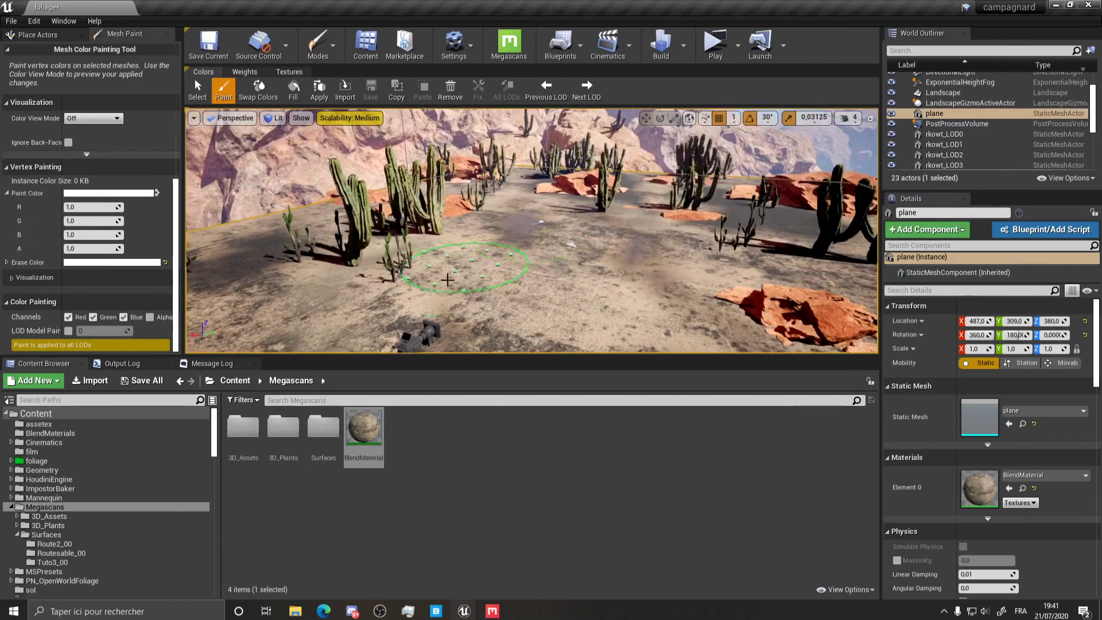
scroll(447, 279, up, 5)
mouse_move(468, 262)
mouse_down()
mouse_move(500, 241)
mouse_move(488, 270)
mouse_up()
scroll(598, 224, down, 2)
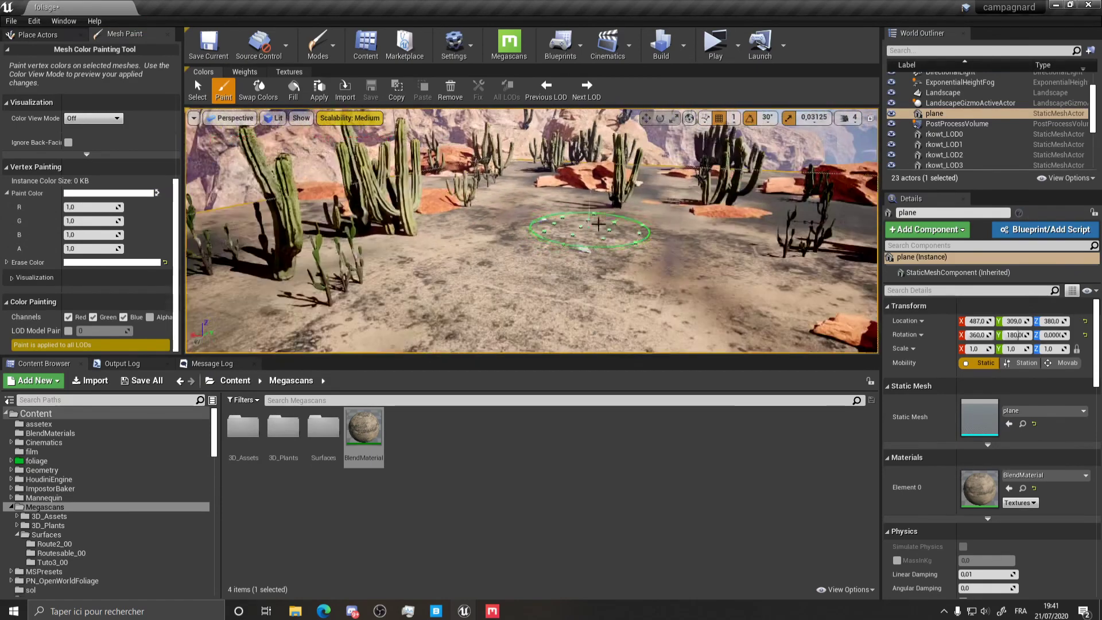
scroll(598, 224, up, 3)
drag(772, 233, 798, 293)
Examine the blended sand and cracked road surface among the cacti and rocks from near and far viewpoints
scroll(795, 247, down, 5)
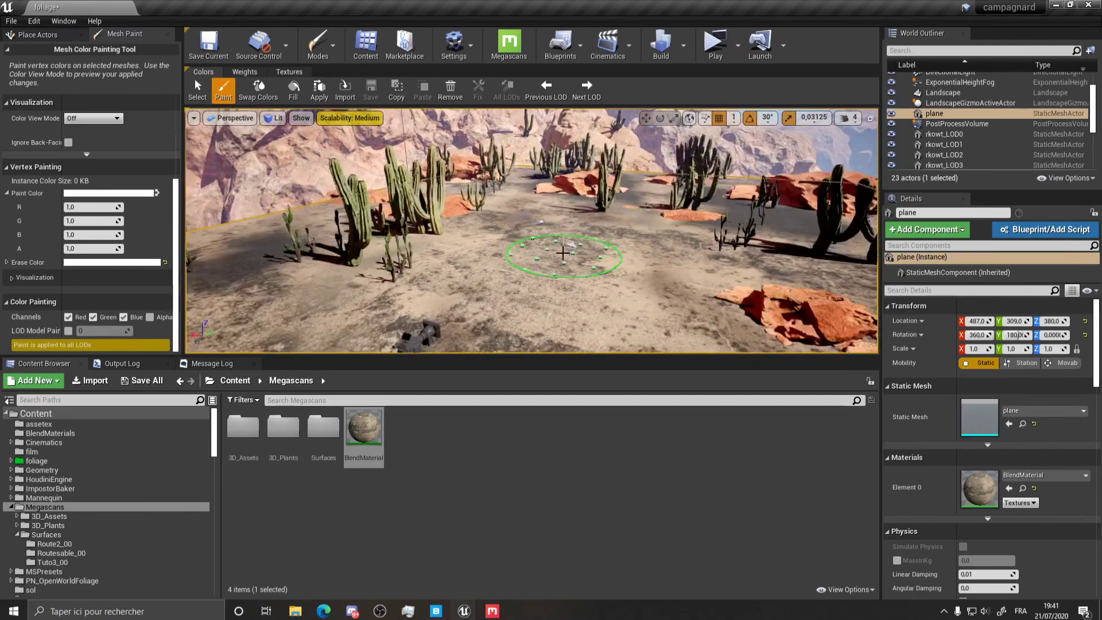
scroll(563, 253, down, 3)
scroll(356, 258, up, 3)
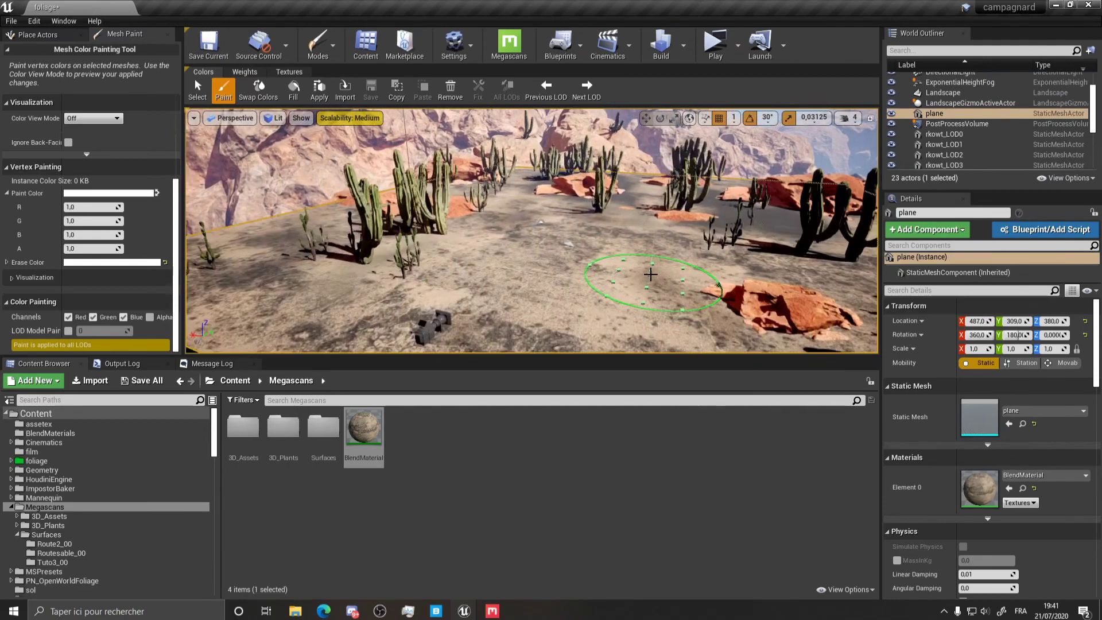
scroll(651, 274, up, 4)
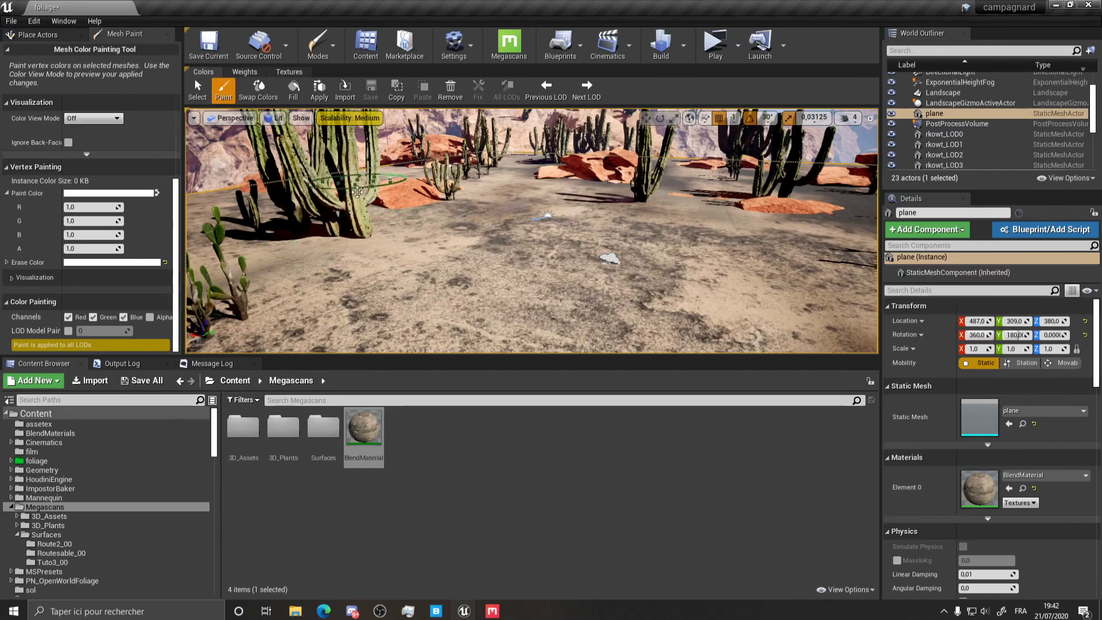
scroll(643, 293, down, 5)
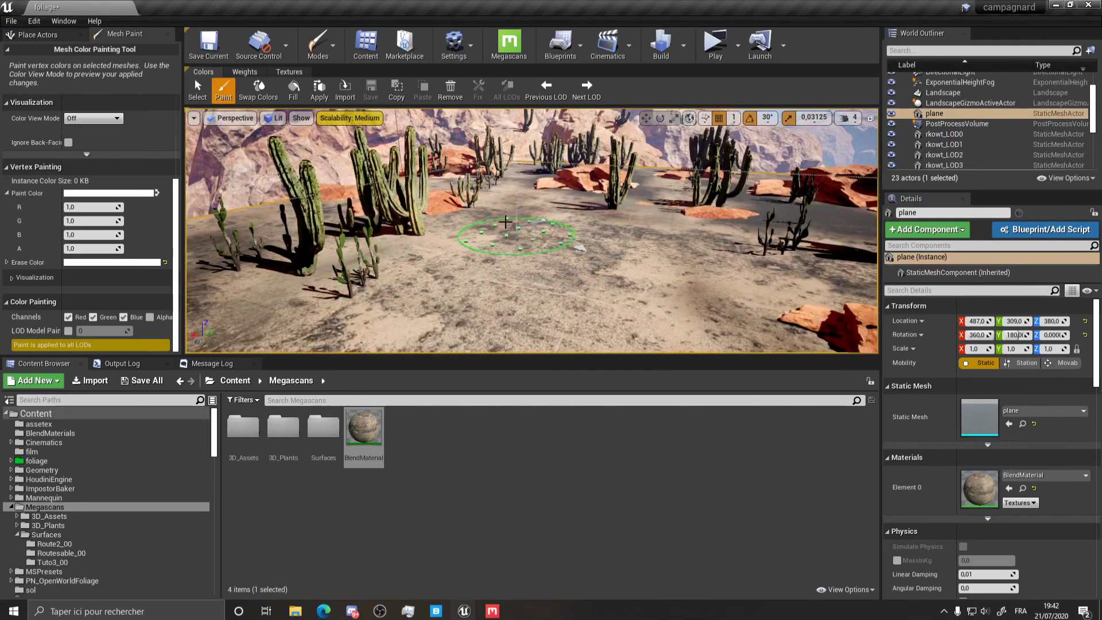
scroll(428, 192, up, 3)
scroll(428, 192, up, 4)
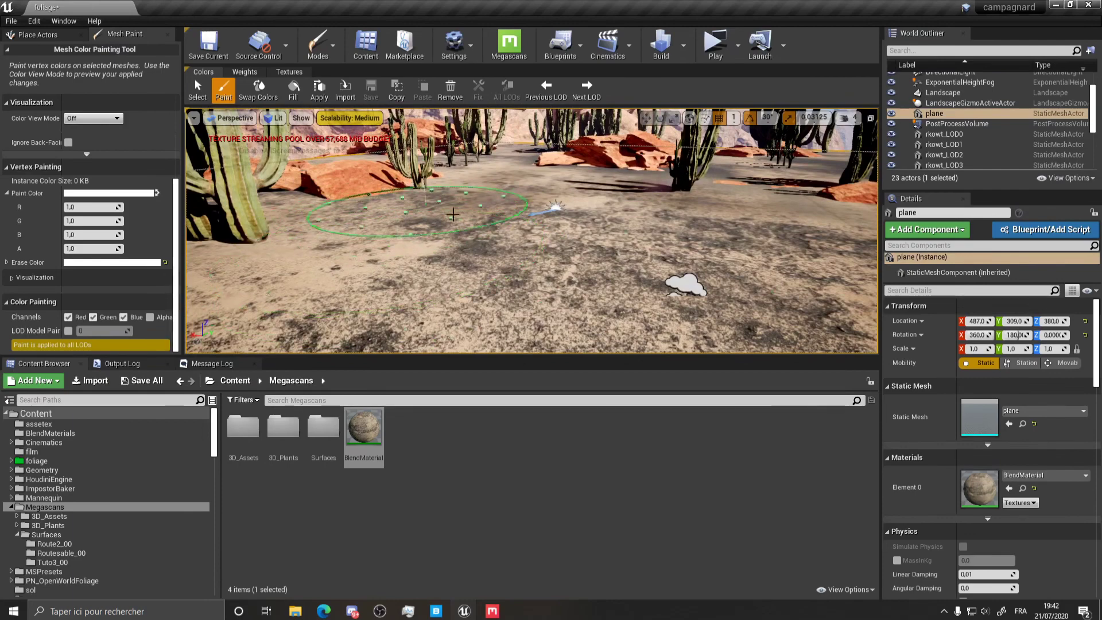
scroll(561, 231, down, 3)
scroll(560, 230, up, 3)
scroll(598, 224, down, 4)
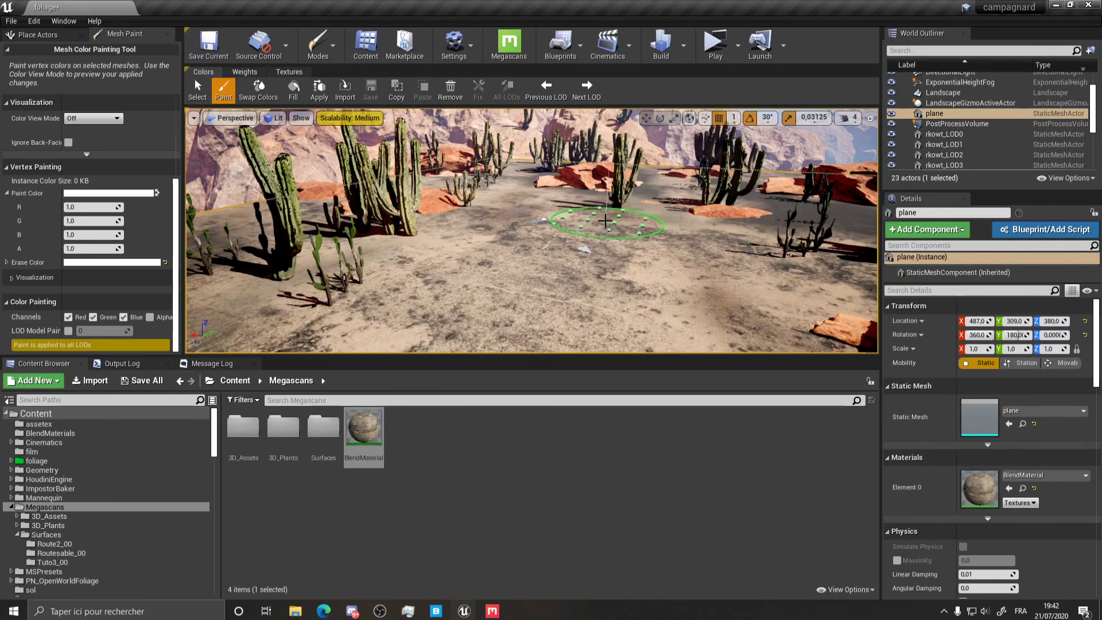
scroll(606, 221, up, 3)
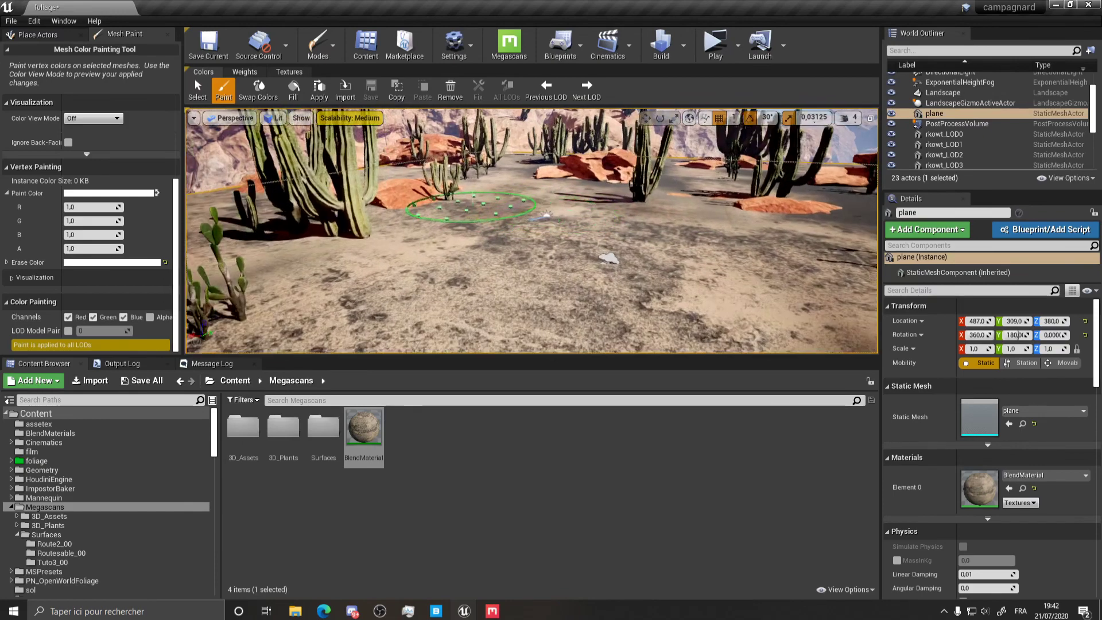
right_drag(418, 278, 447, 277)
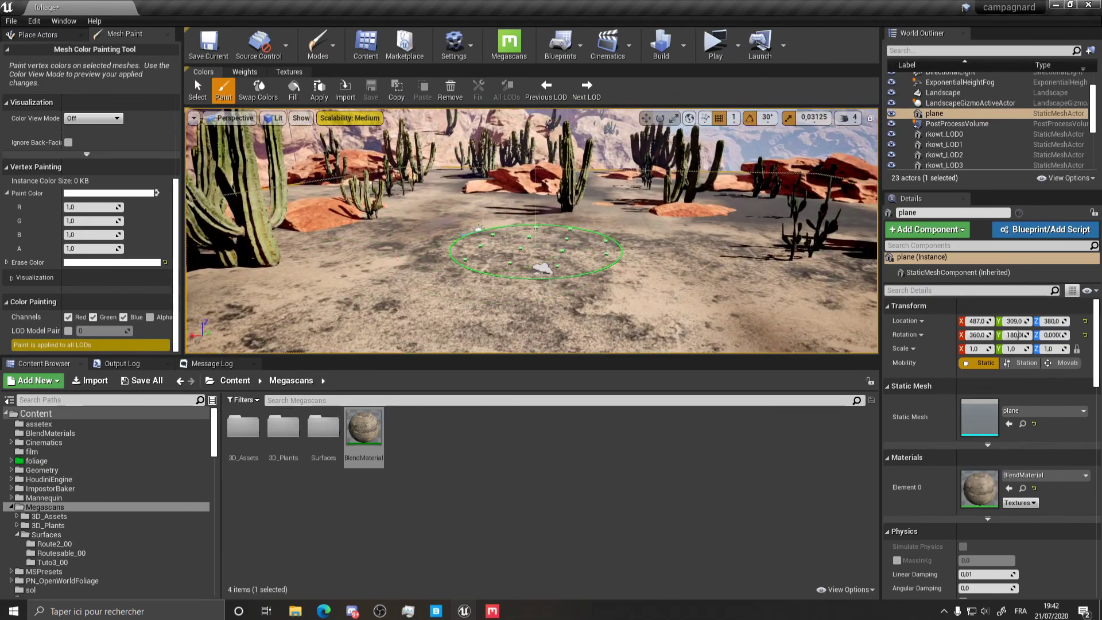
right_drag(529, 250, 575, 254)
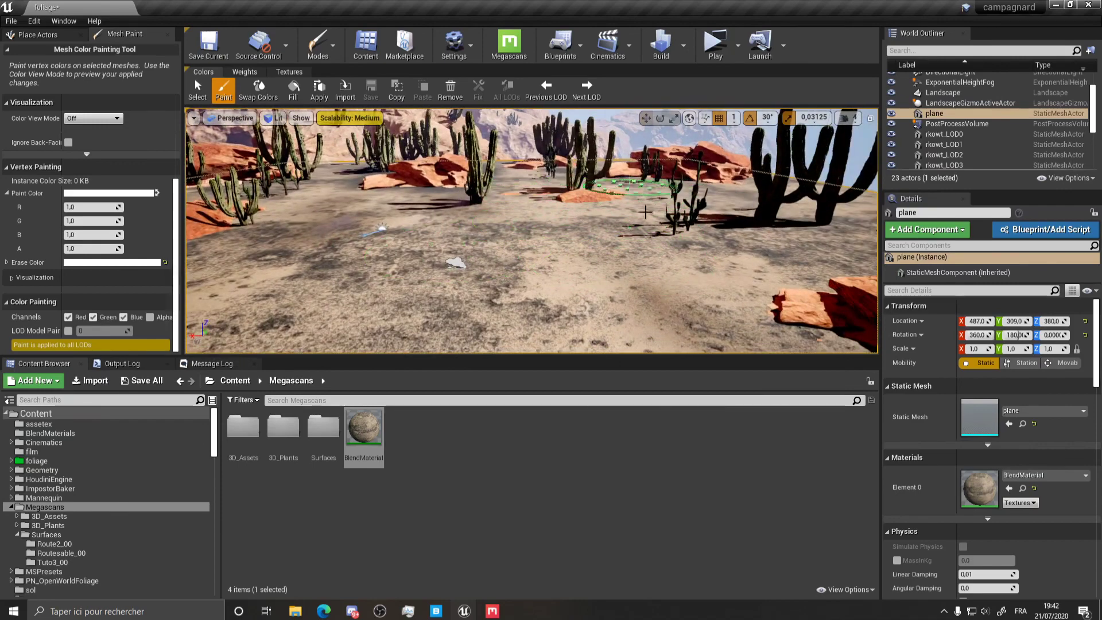
scroll(558, 250, down, 4)
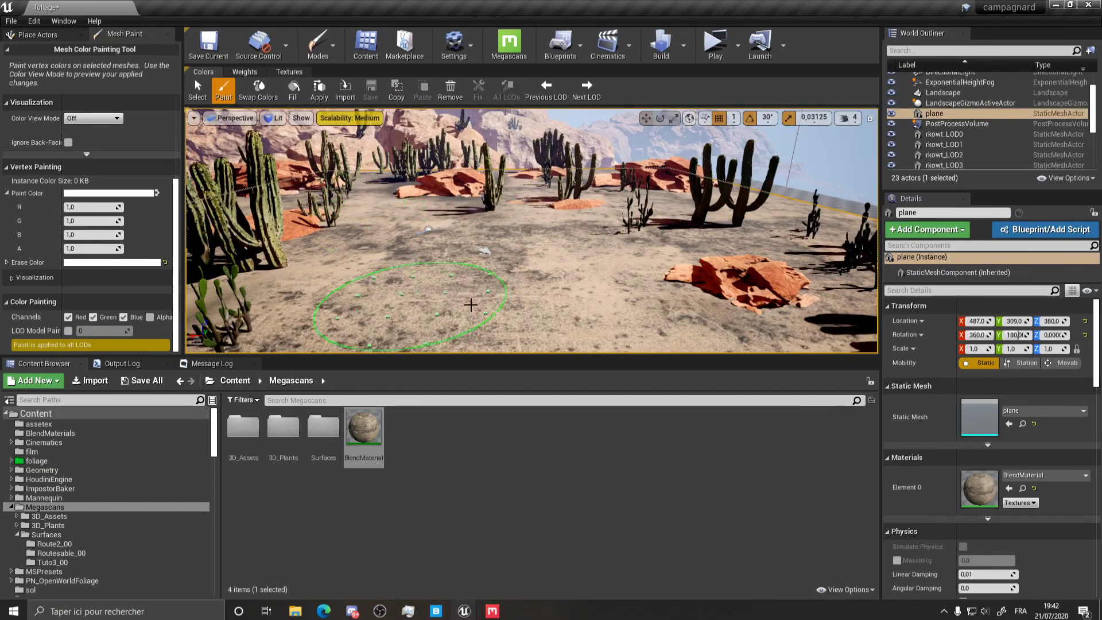
scroll(456, 271, down, 3)
scroll(505, 280, down, 2)
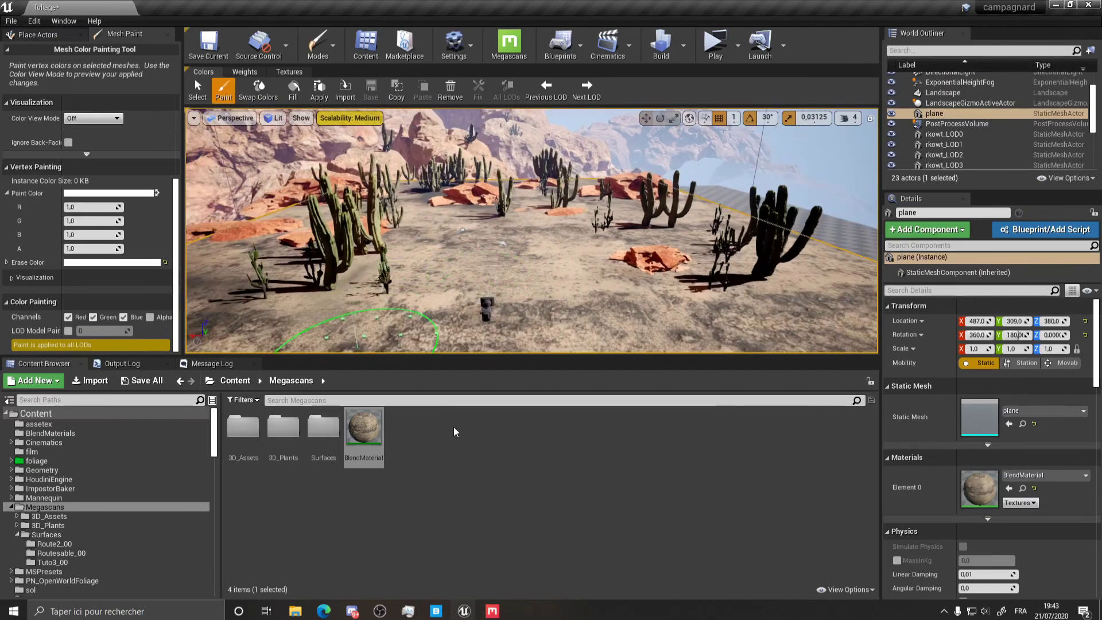
scroll(503, 241, up, 2)
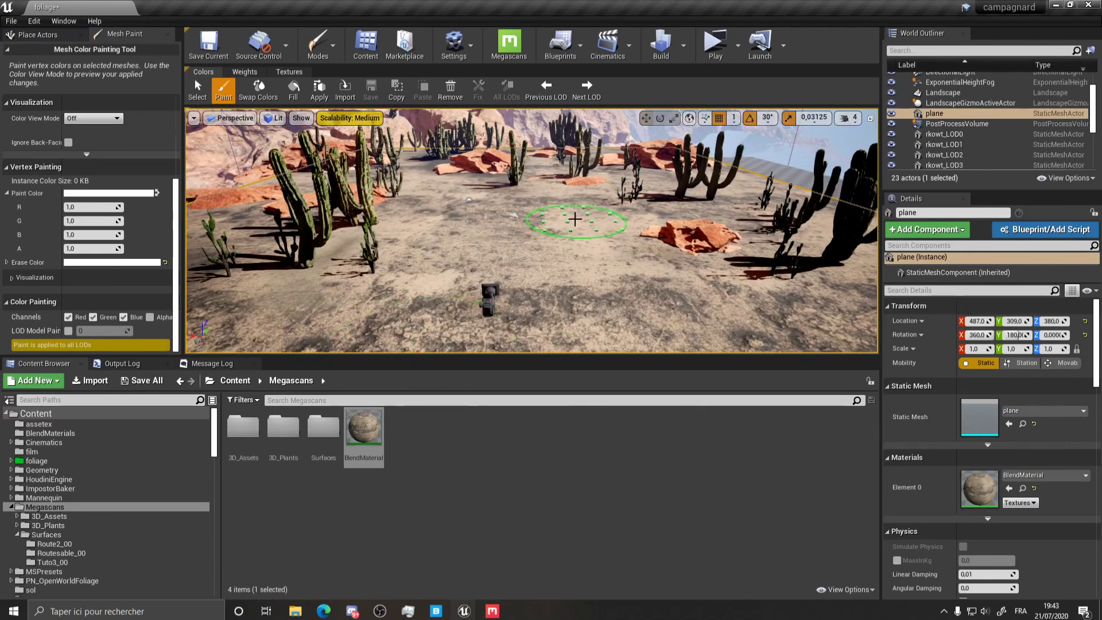
right_drag(527, 216, 494, 228)
scroll(522, 224, up, 4)
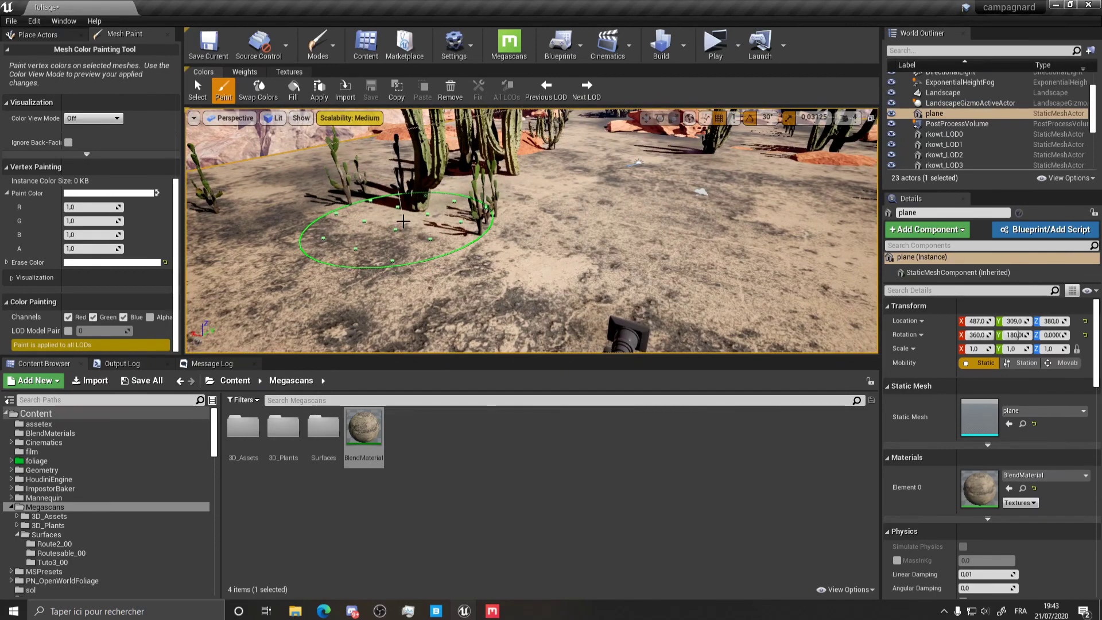
right_drag(542, 221, 600, 203)
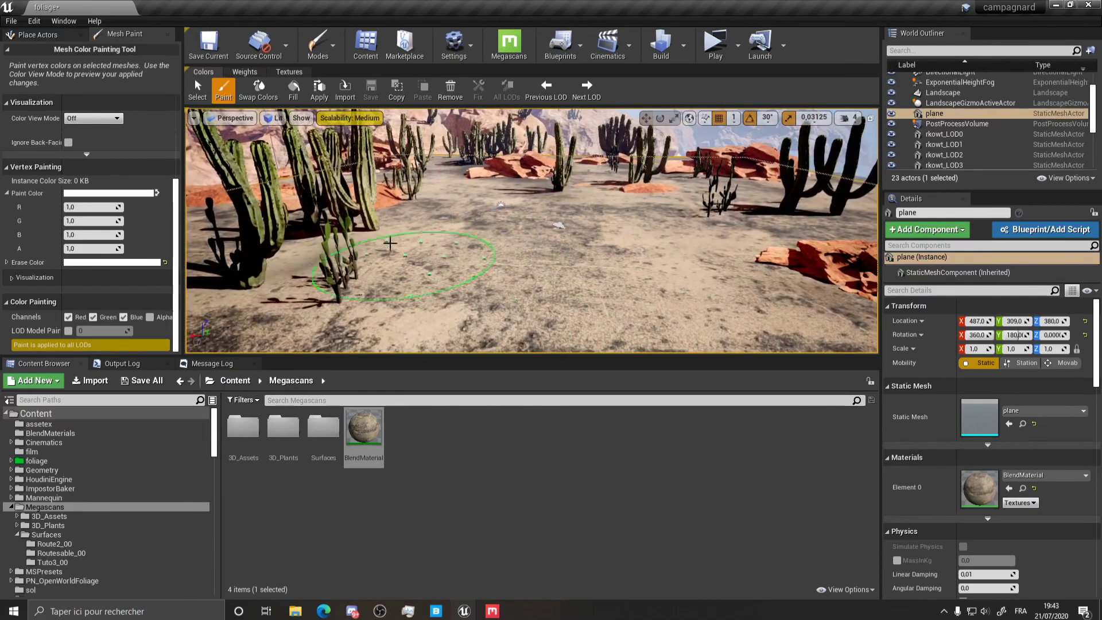
scroll(581, 276, down, 2)
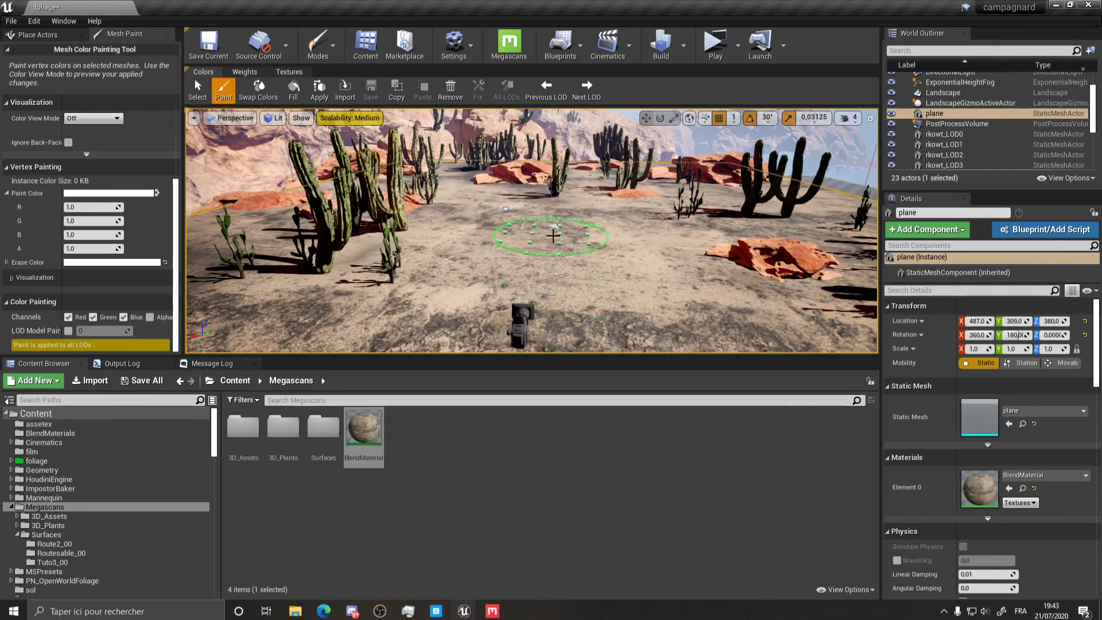
scroll(553, 236, up, 4)
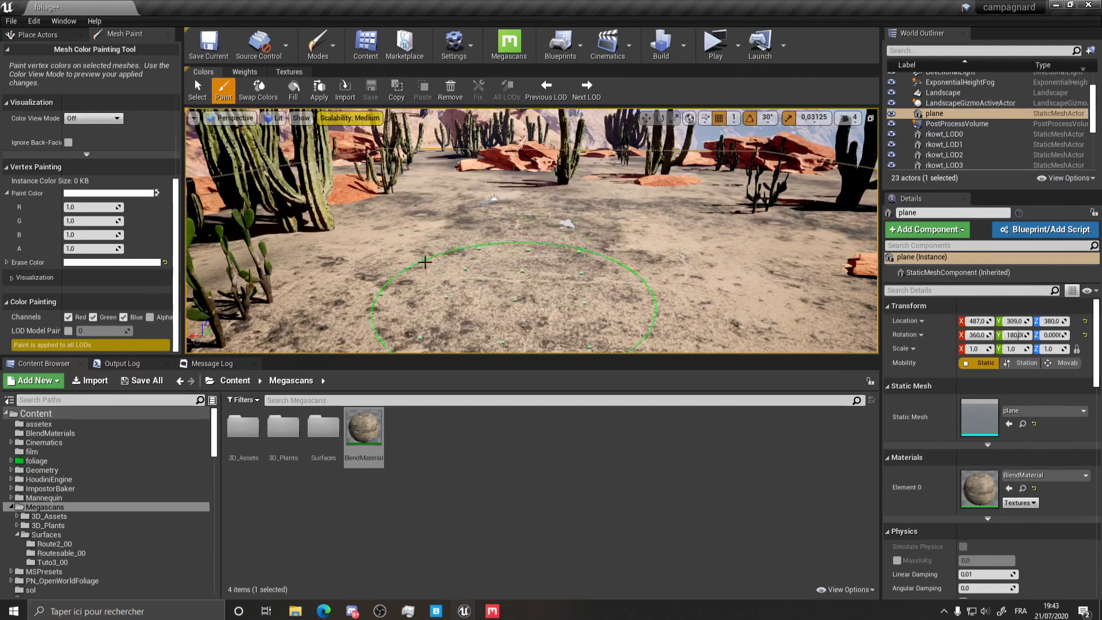
right_drag(605, 280, 591, 237)
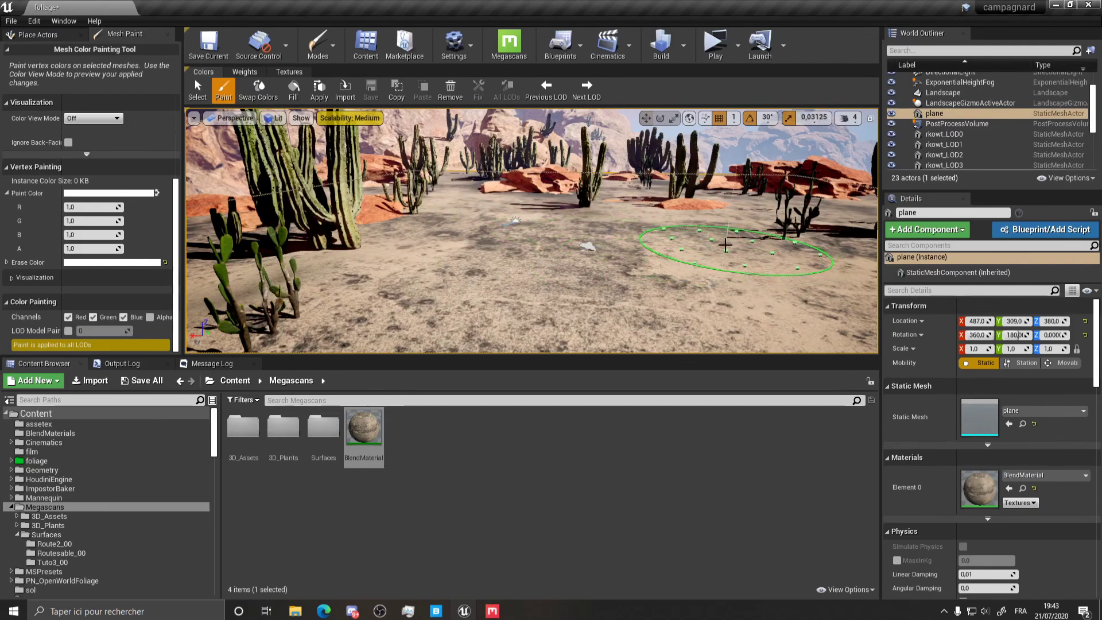
right_drag(695, 228, 695, 227)
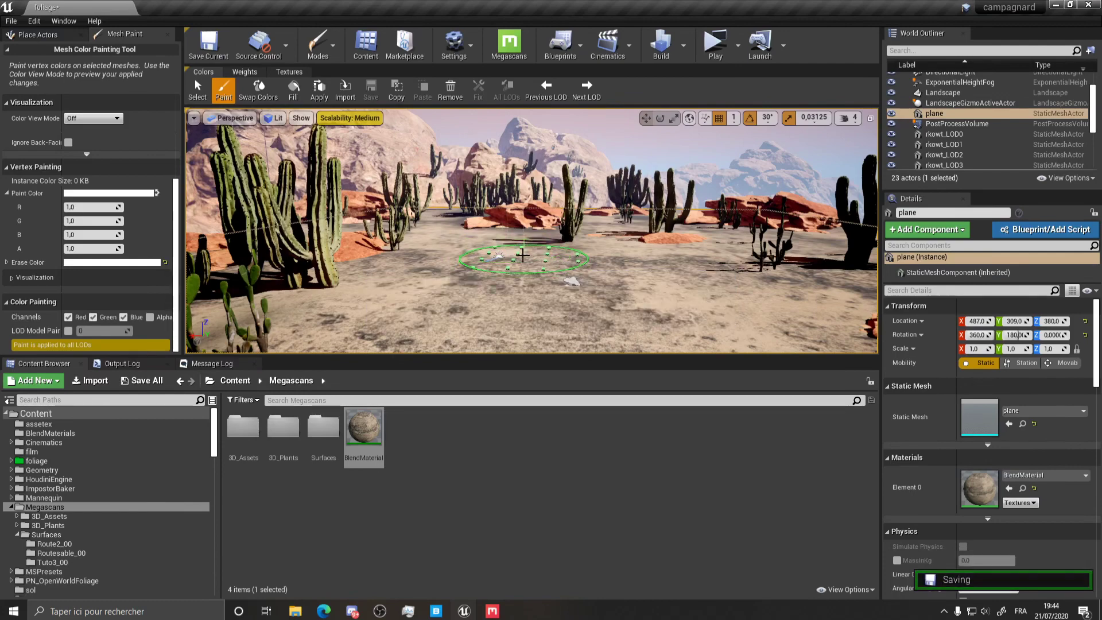
right_drag(489, 247, 507, 264)
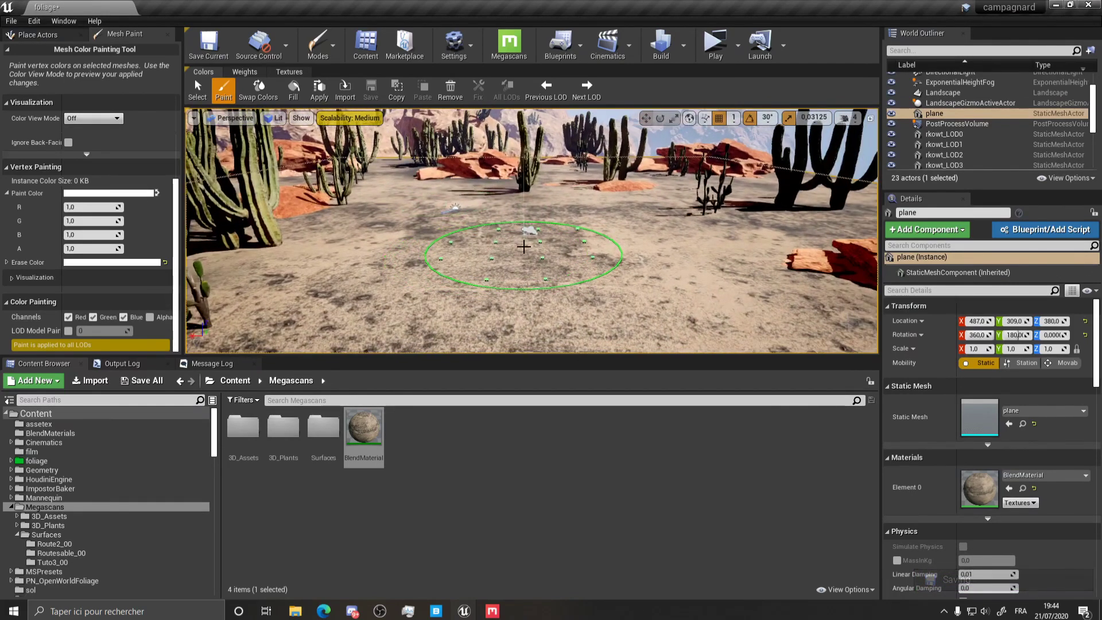
mouse_move(591, 236)
right_down()
mouse_move(574, 232)
mouse_move(622, 216)
right_up()
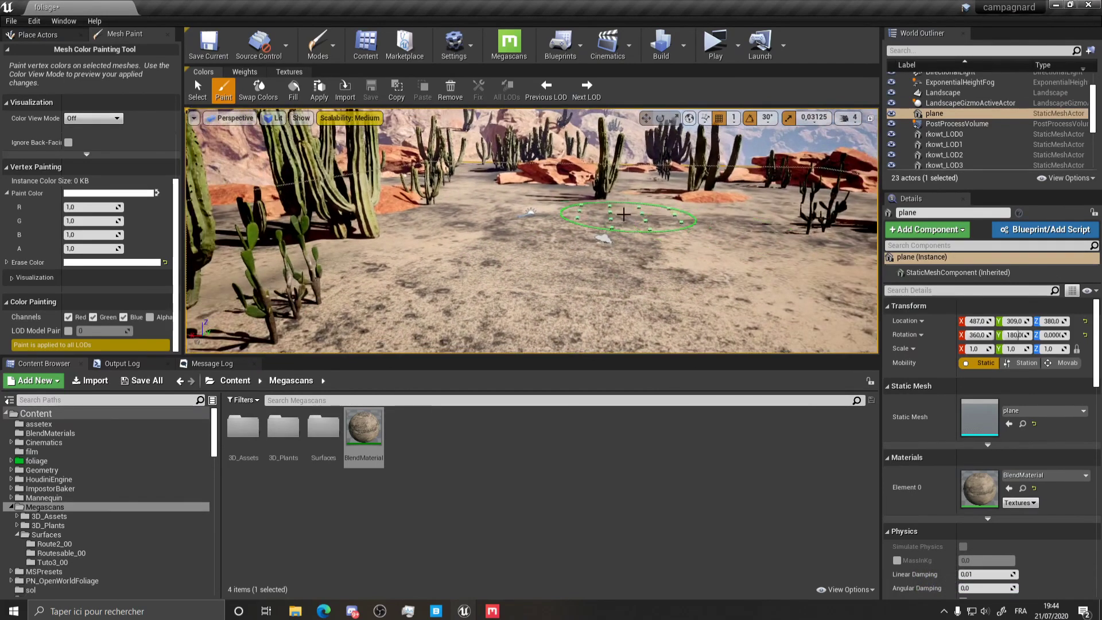
scroll(570, 237, up, 5)
scroll(545, 208, down, 5)
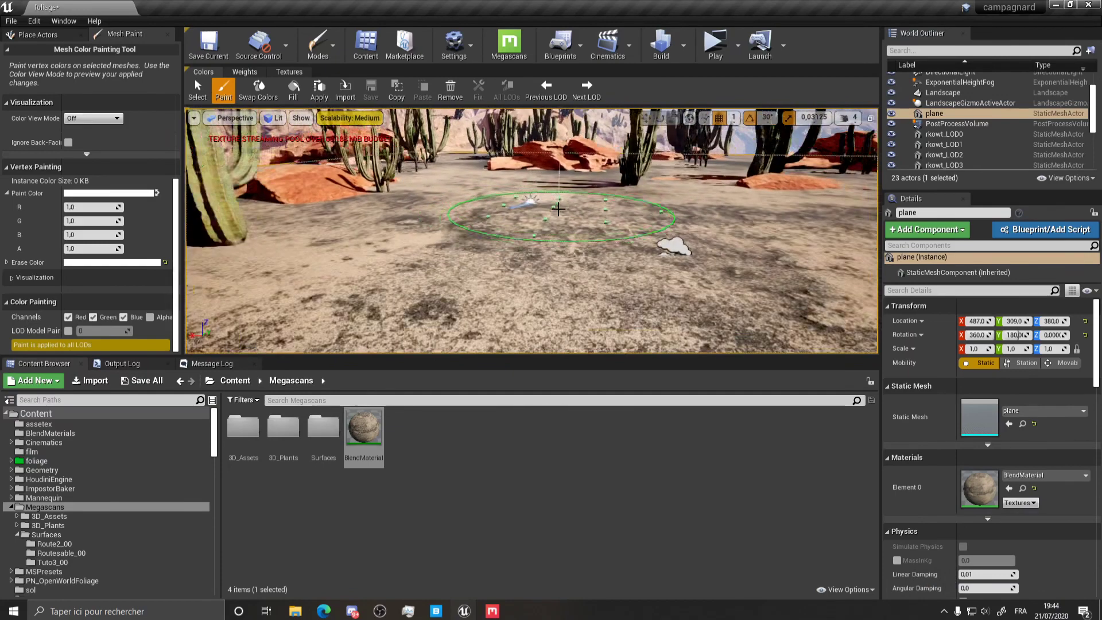